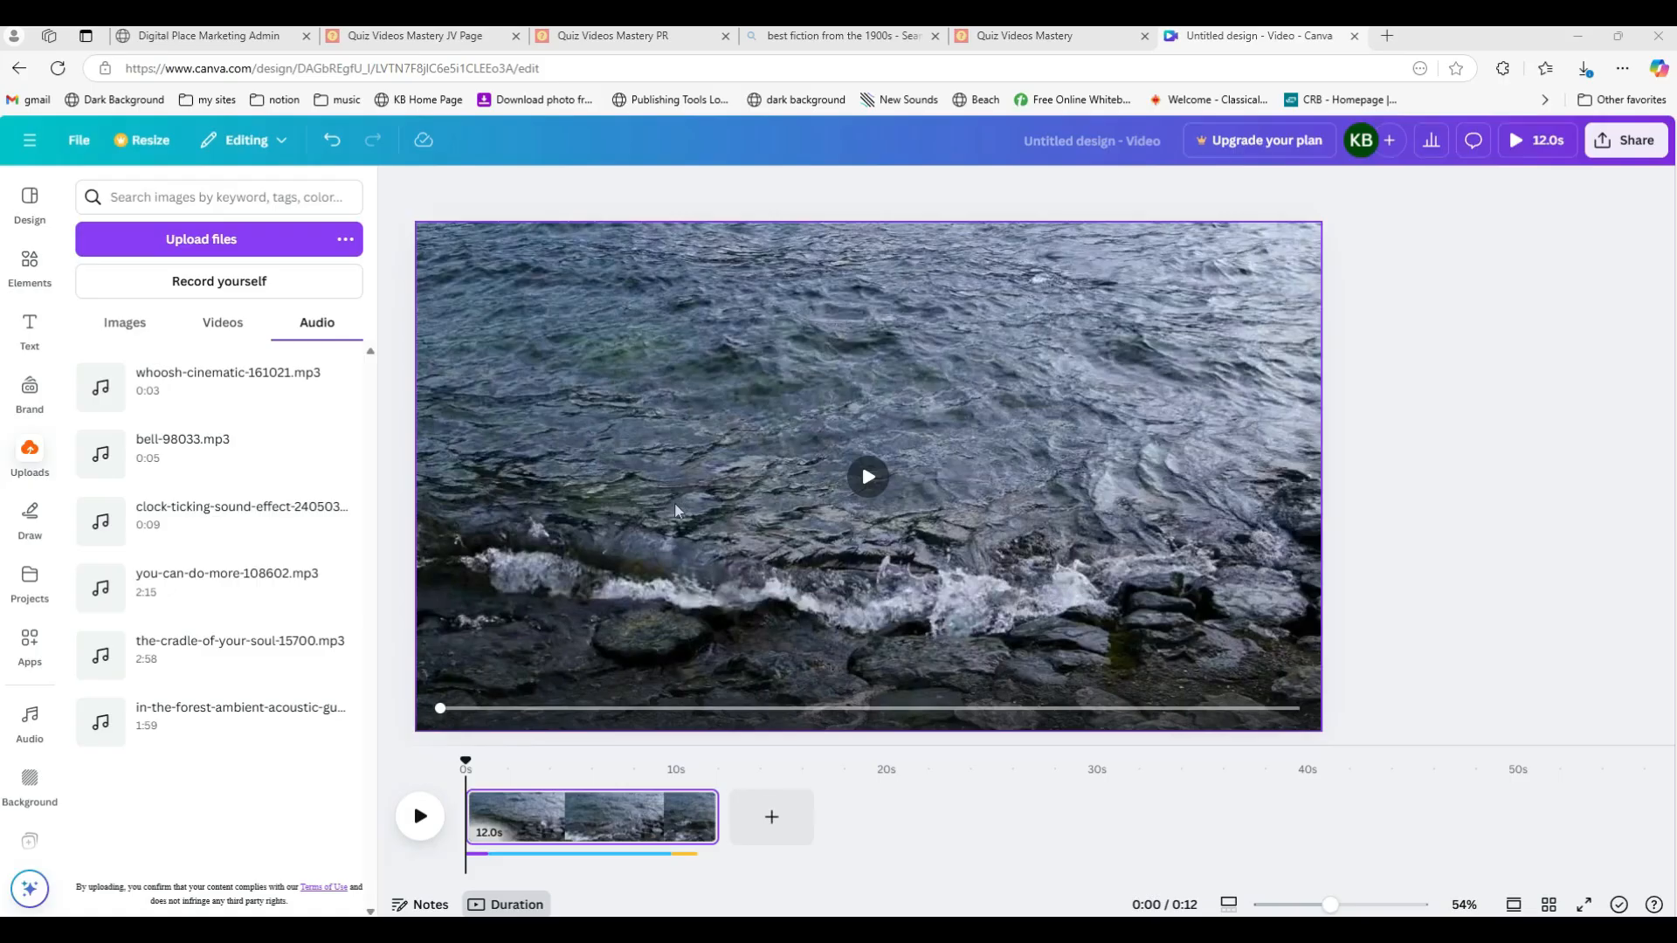
# Step: Delete the existing video clip and both audio tracks from the page
pyautogui.click(676, 511)
pyautogui.press('Delete')
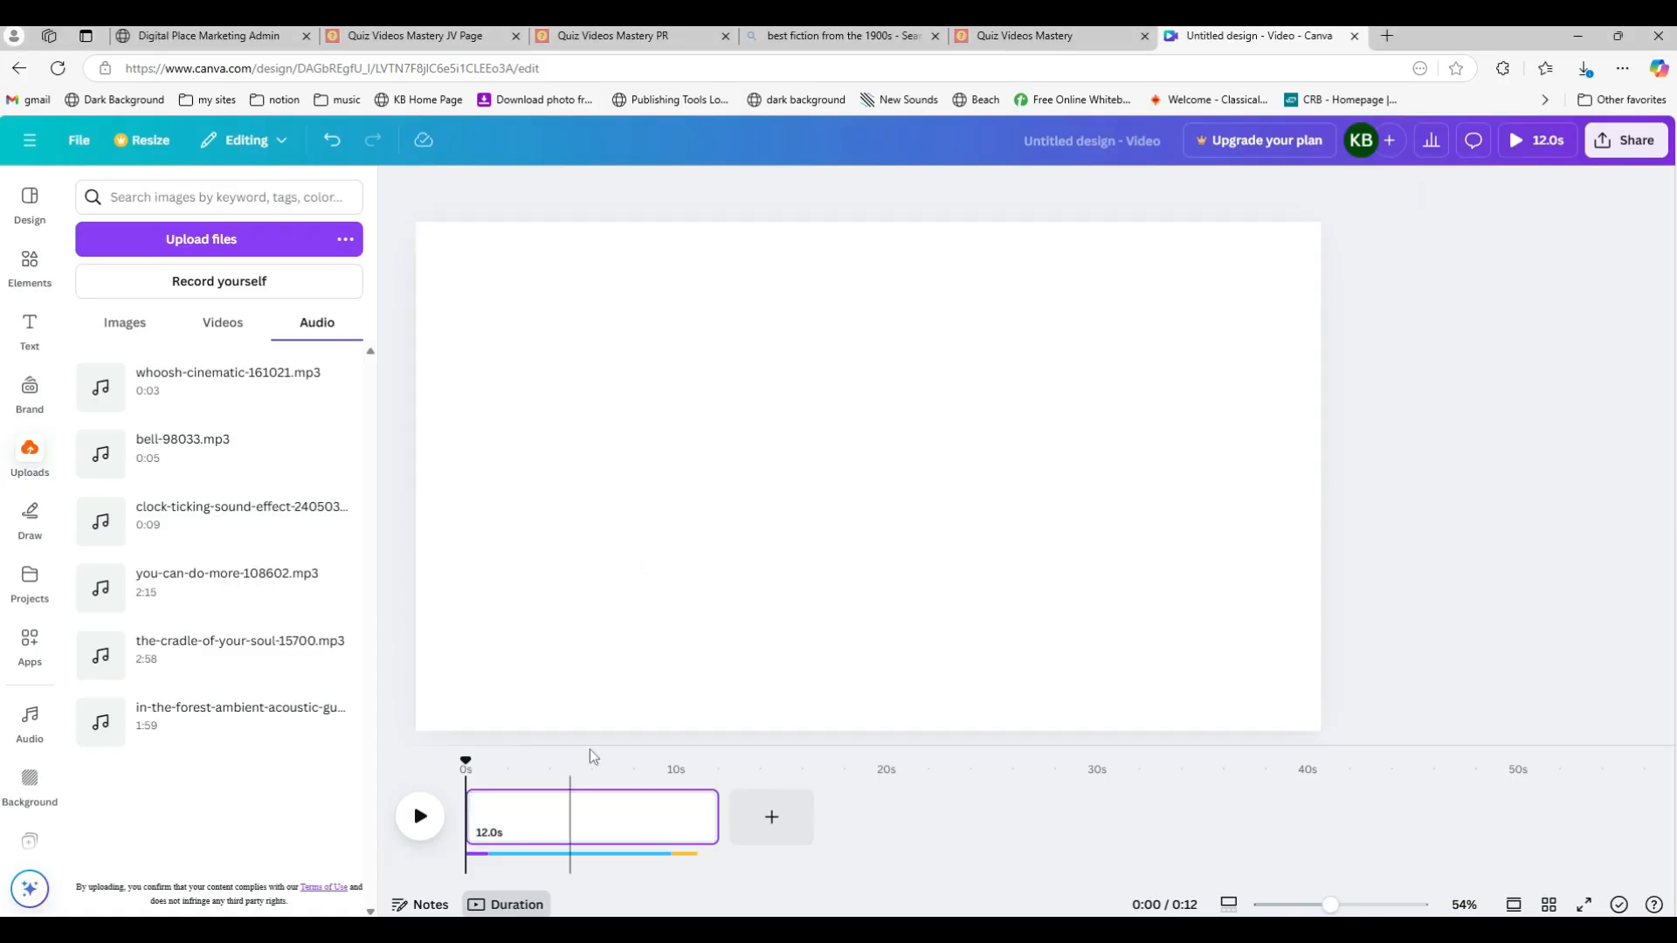
pyautogui.moveTo(480, 855)
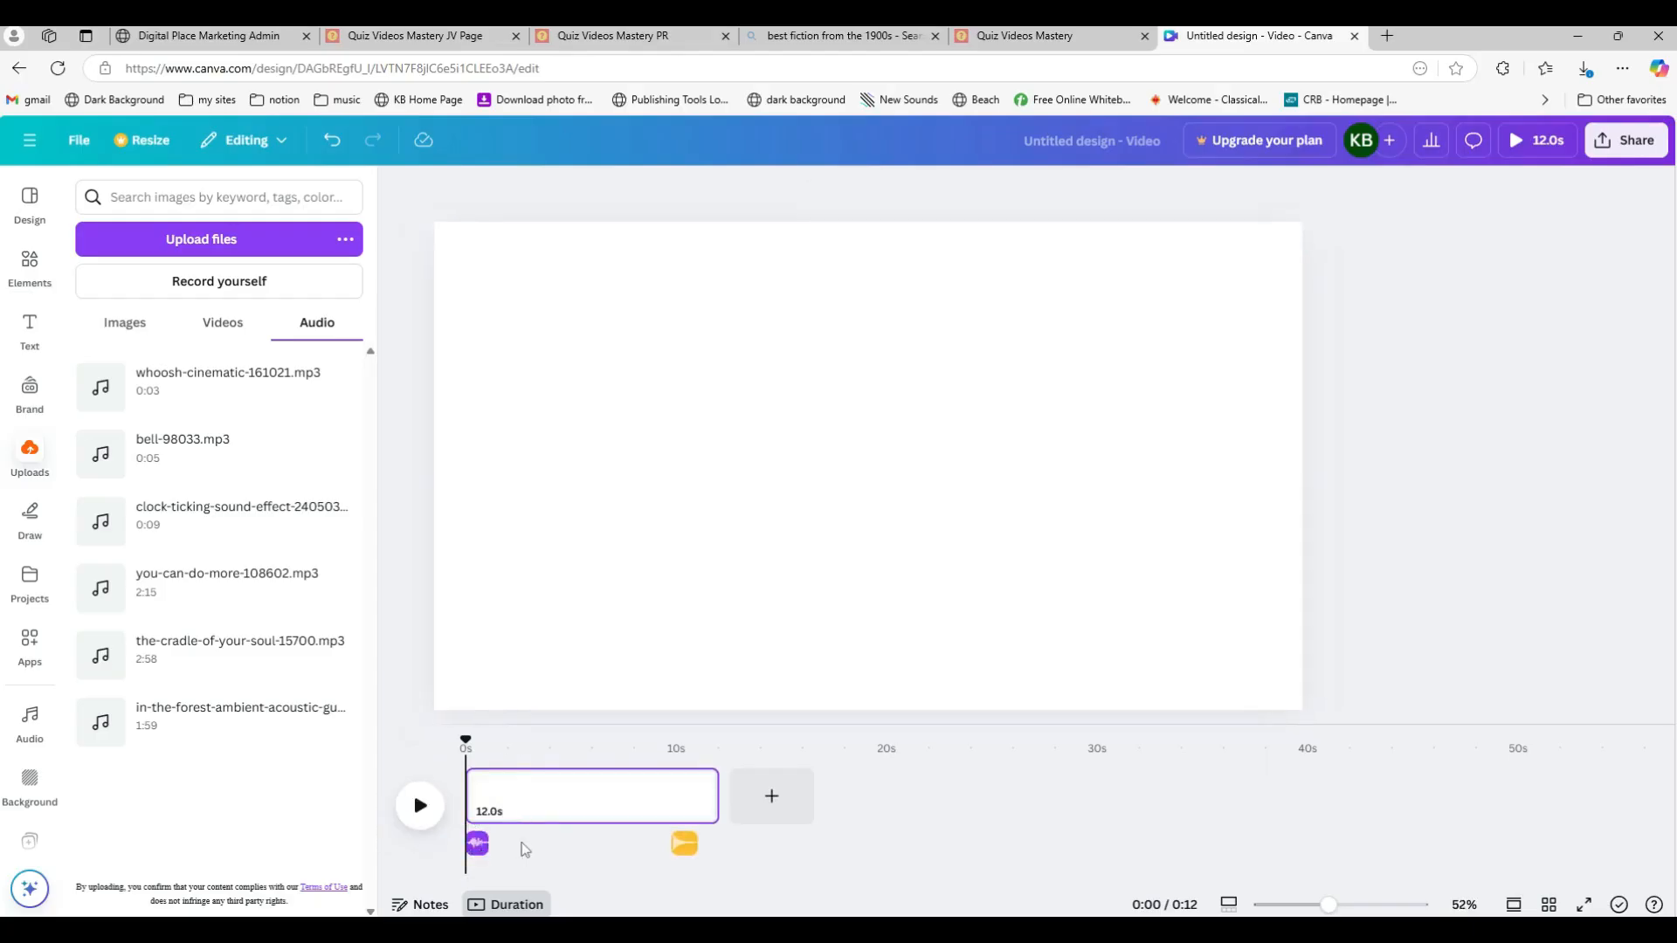
pyautogui.click(476, 842)
pyautogui.press('Delete')
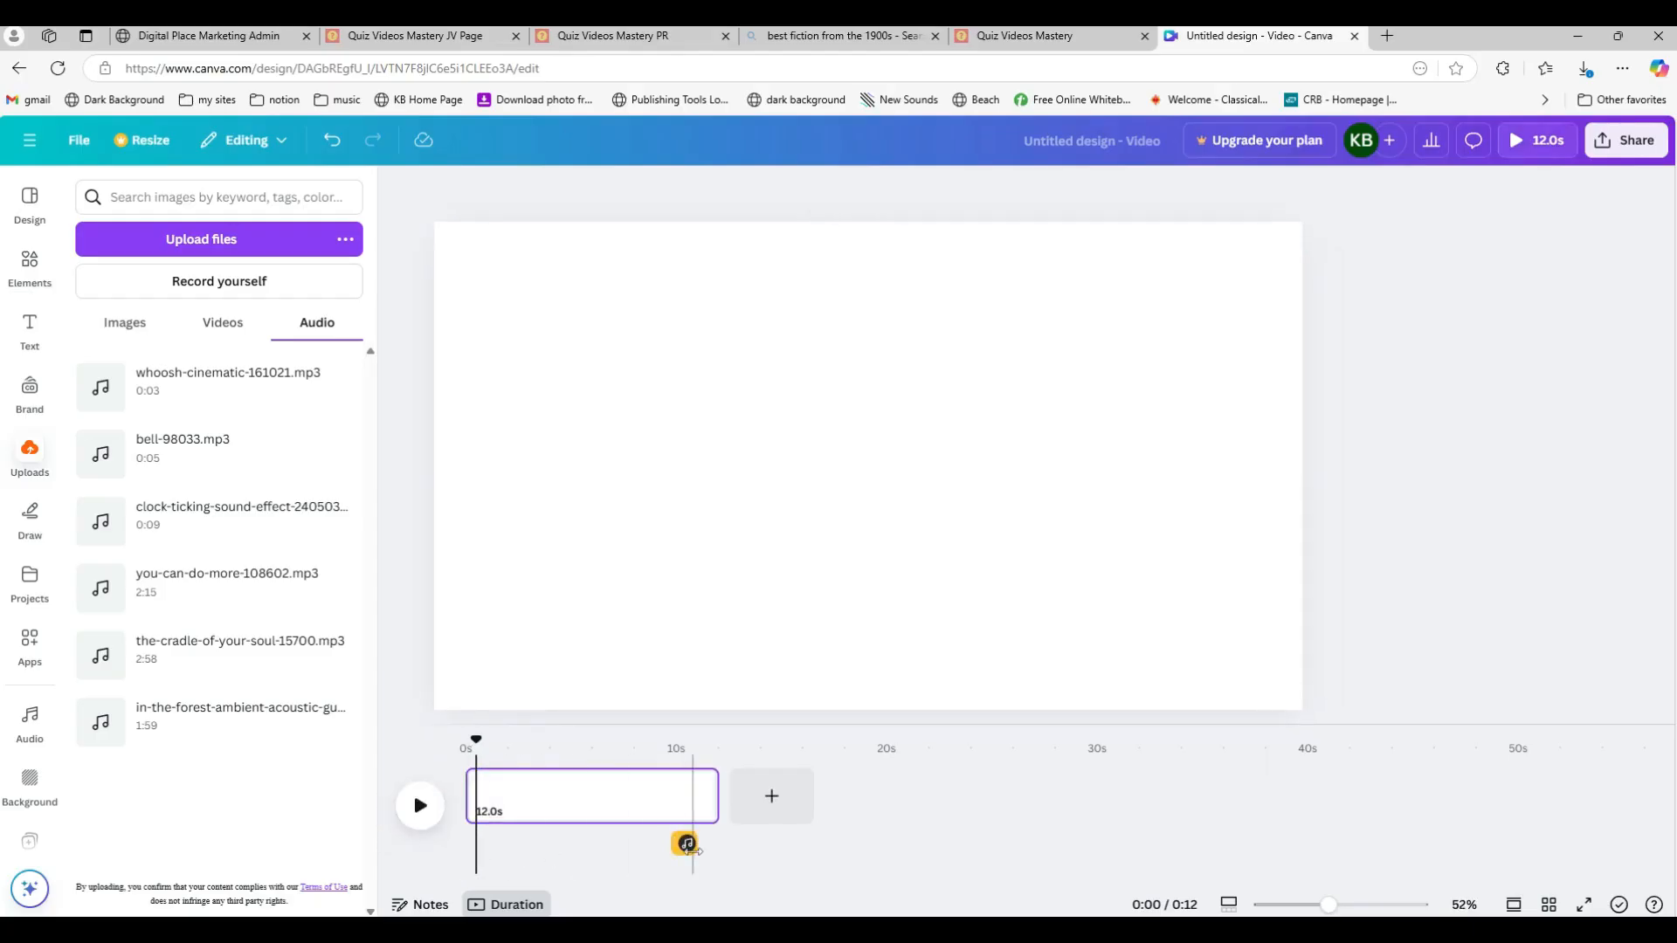
pyautogui.click(688, 844)
pyautogui.press('Delete')
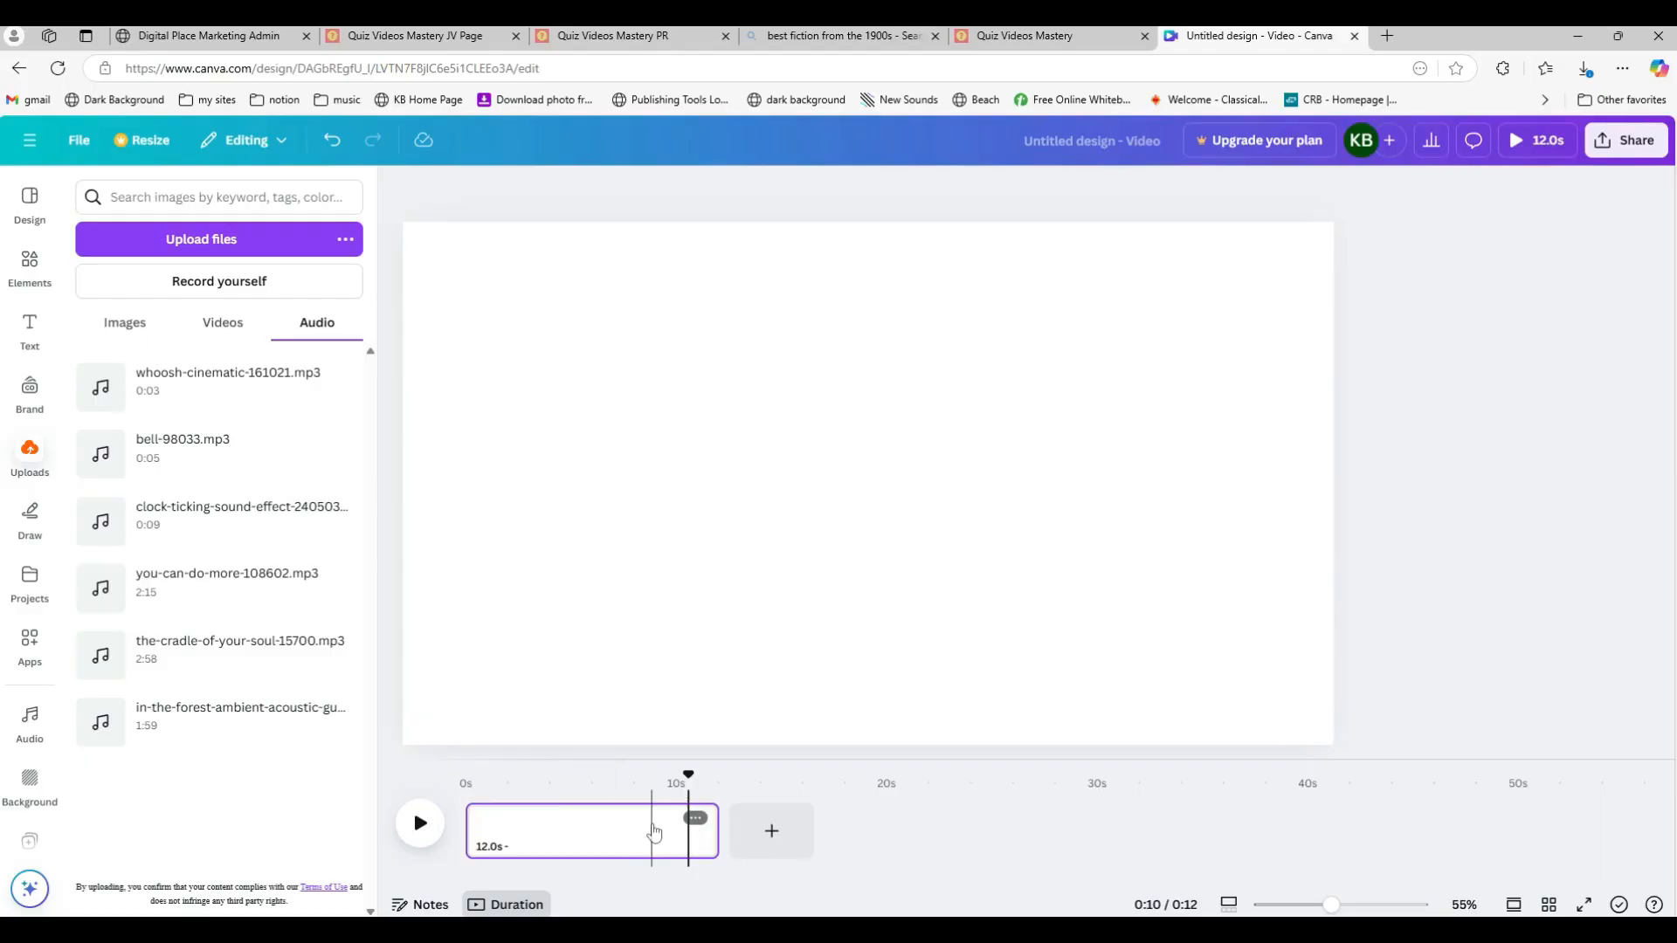
pyautogui.click(653, 831)
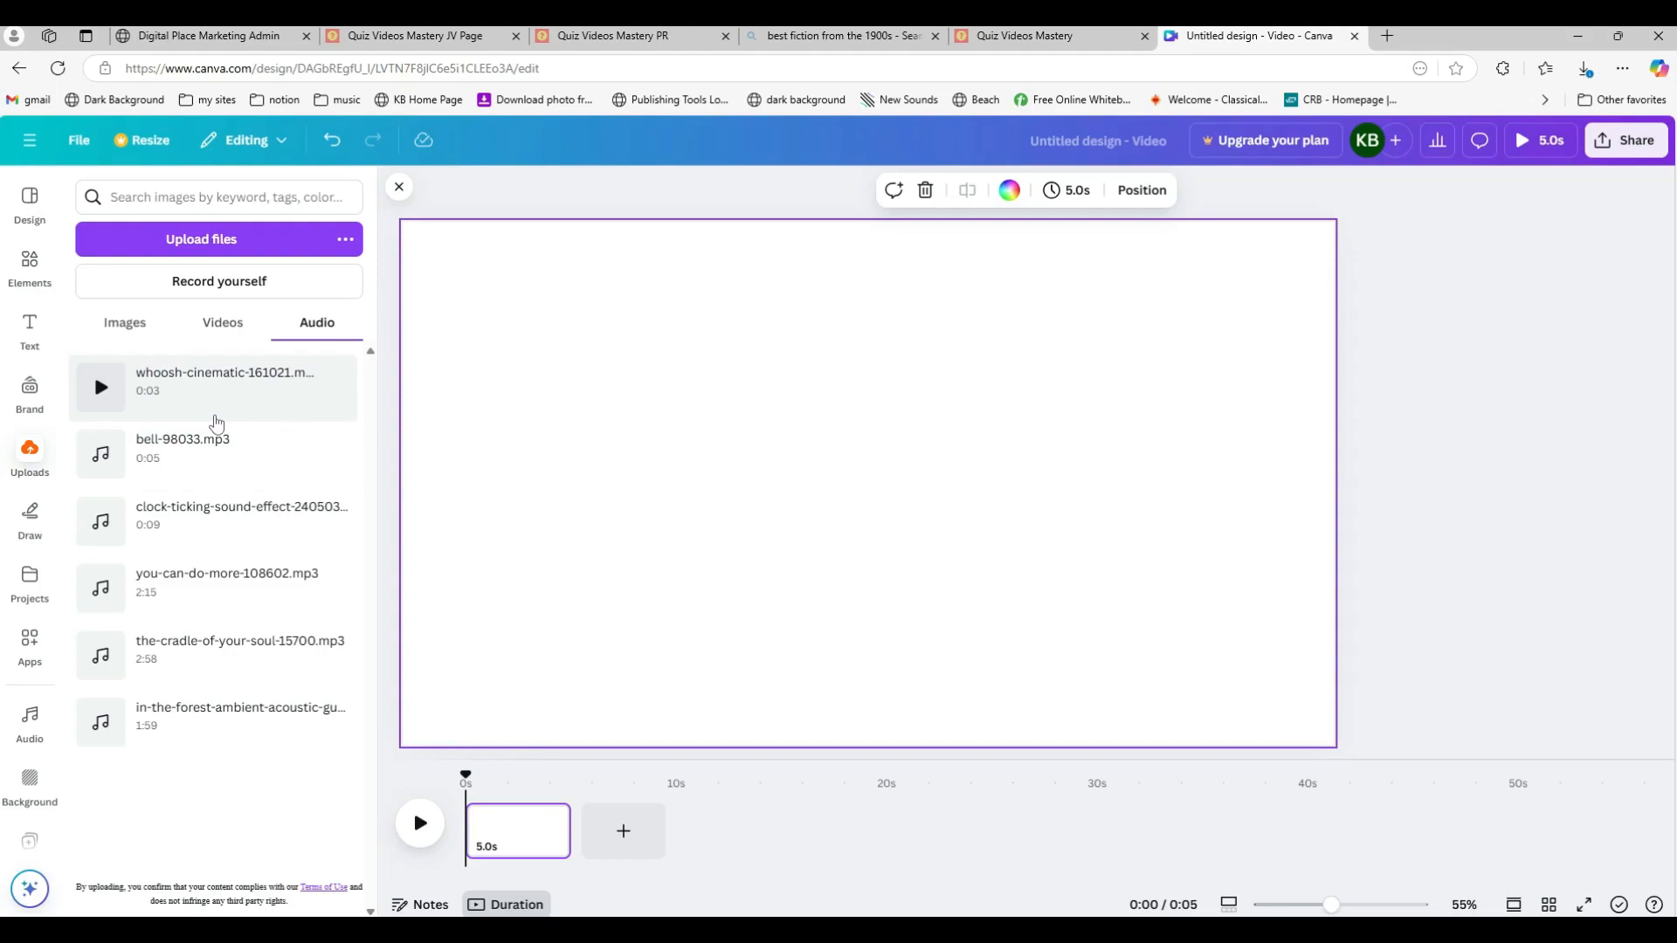
# Step: Upload the file quiz video background 2.mp4 from the quiz videos folder
pyautogui.click(221, 247)
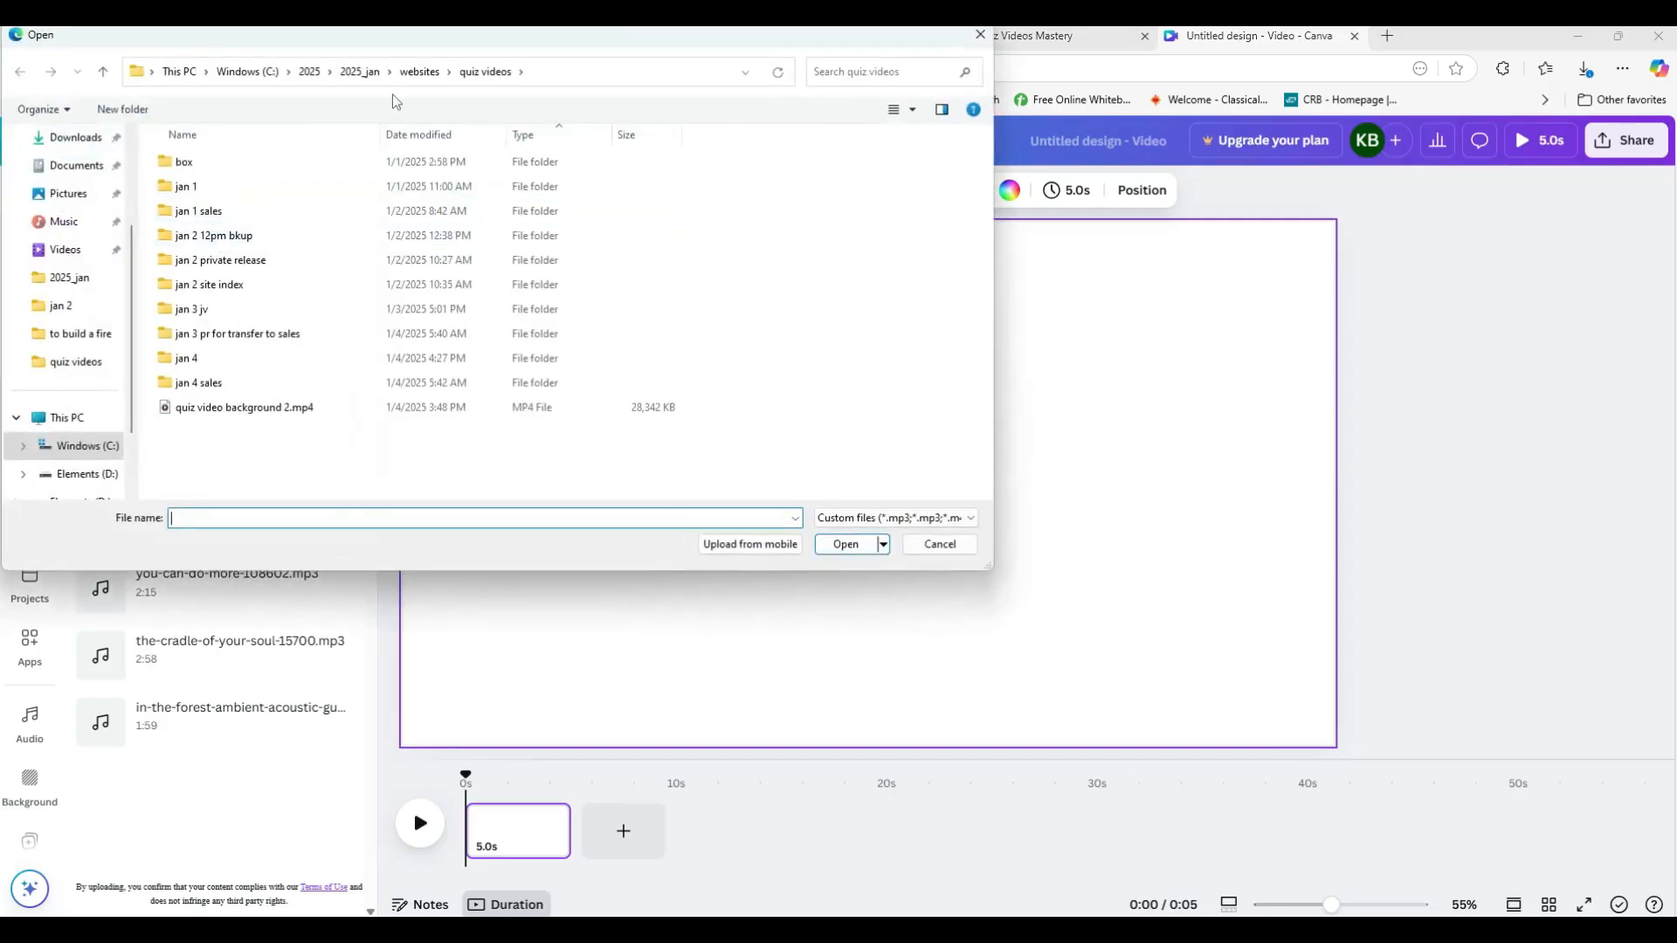
pyautogui.click(242, 407)
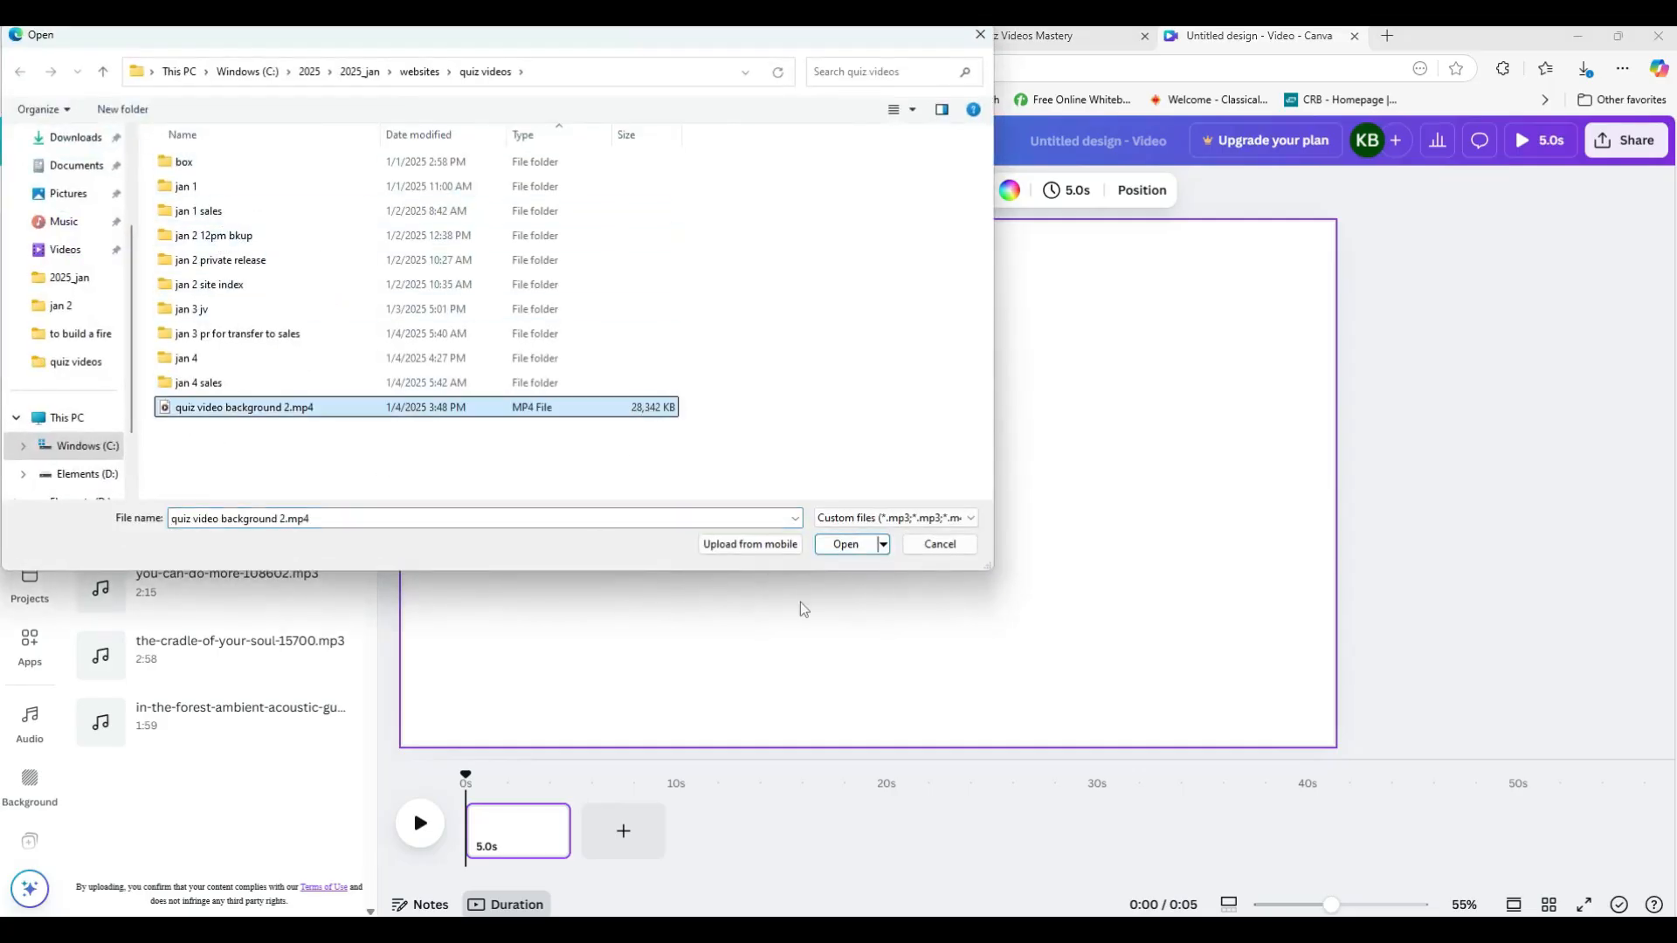
pyautogui.click(844, 544)
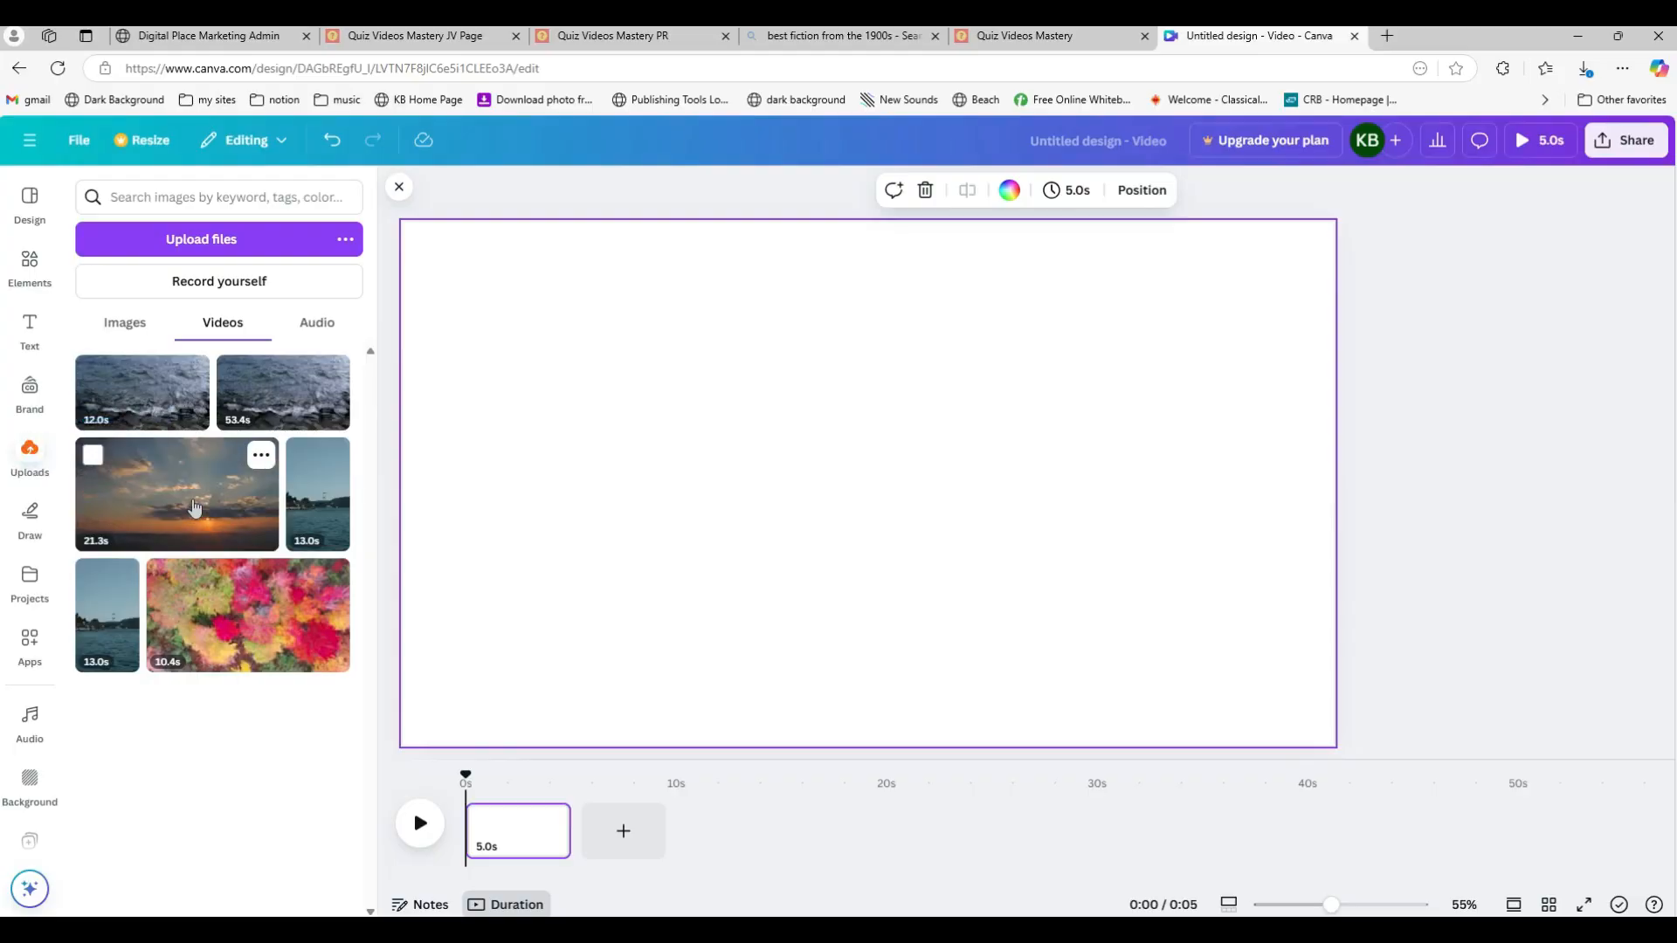
# Step: Place the uploaded 12-second water video on the page, resize it to fill the whole canvas, and preview playback
pyautogui.click(121, 404)
pyautogui.moveTo(820, 484); pyautogui.dragTo(724, 434)
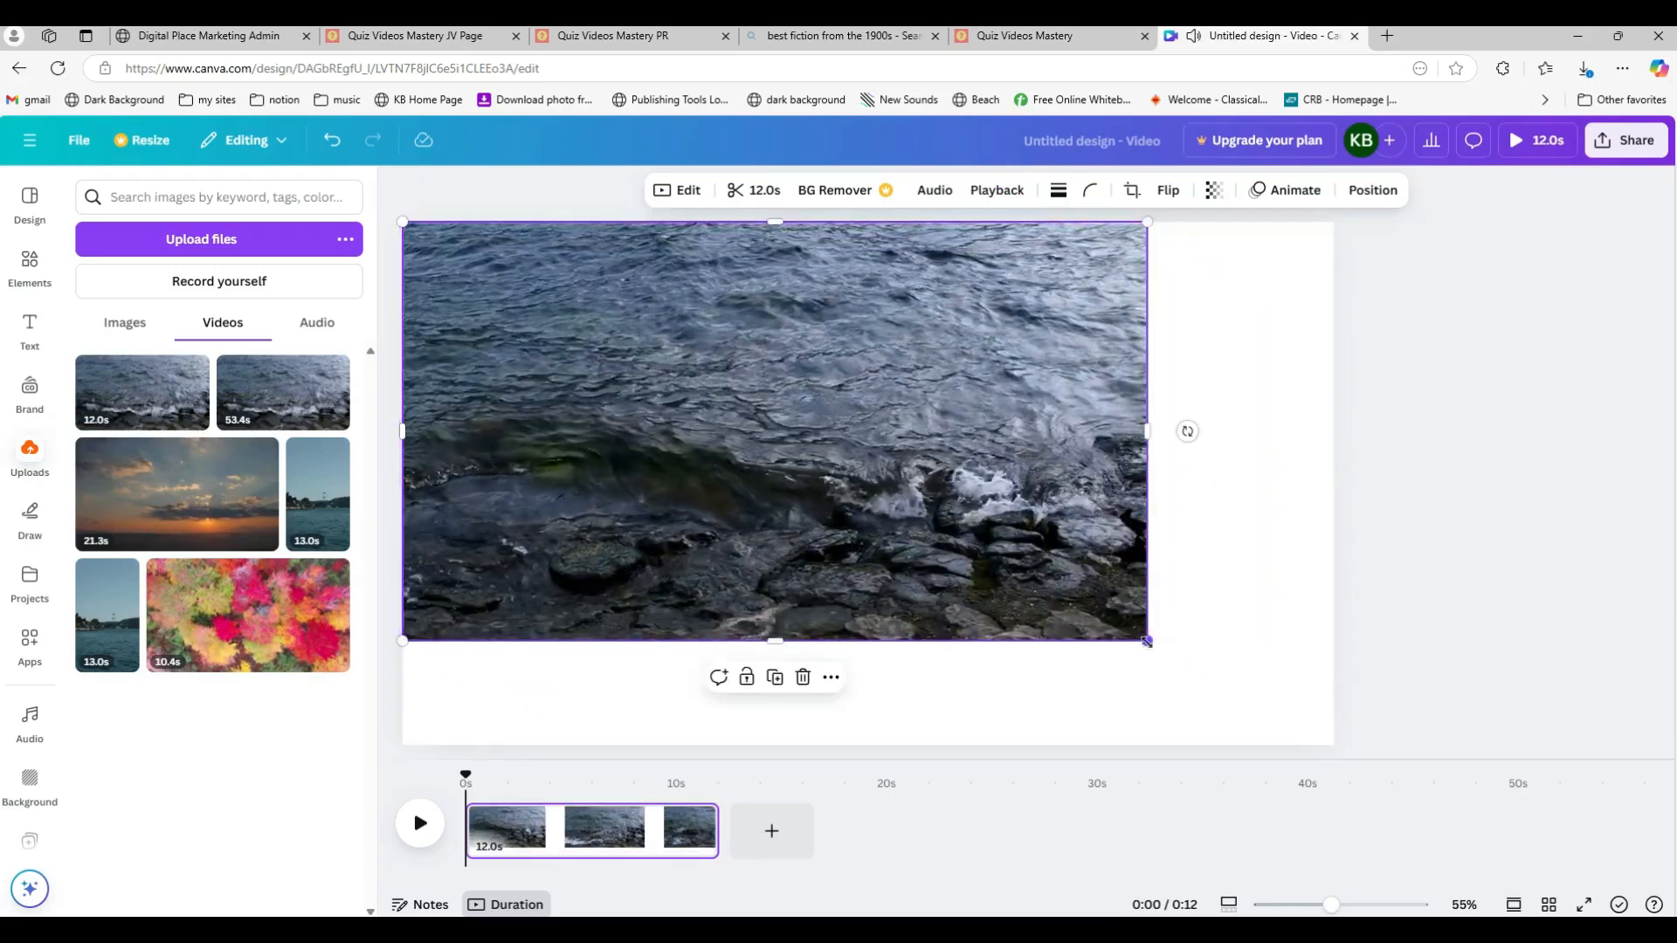
pyautogui.moveTo(1147, 640); pyautogui.dragTo(1336, 745)
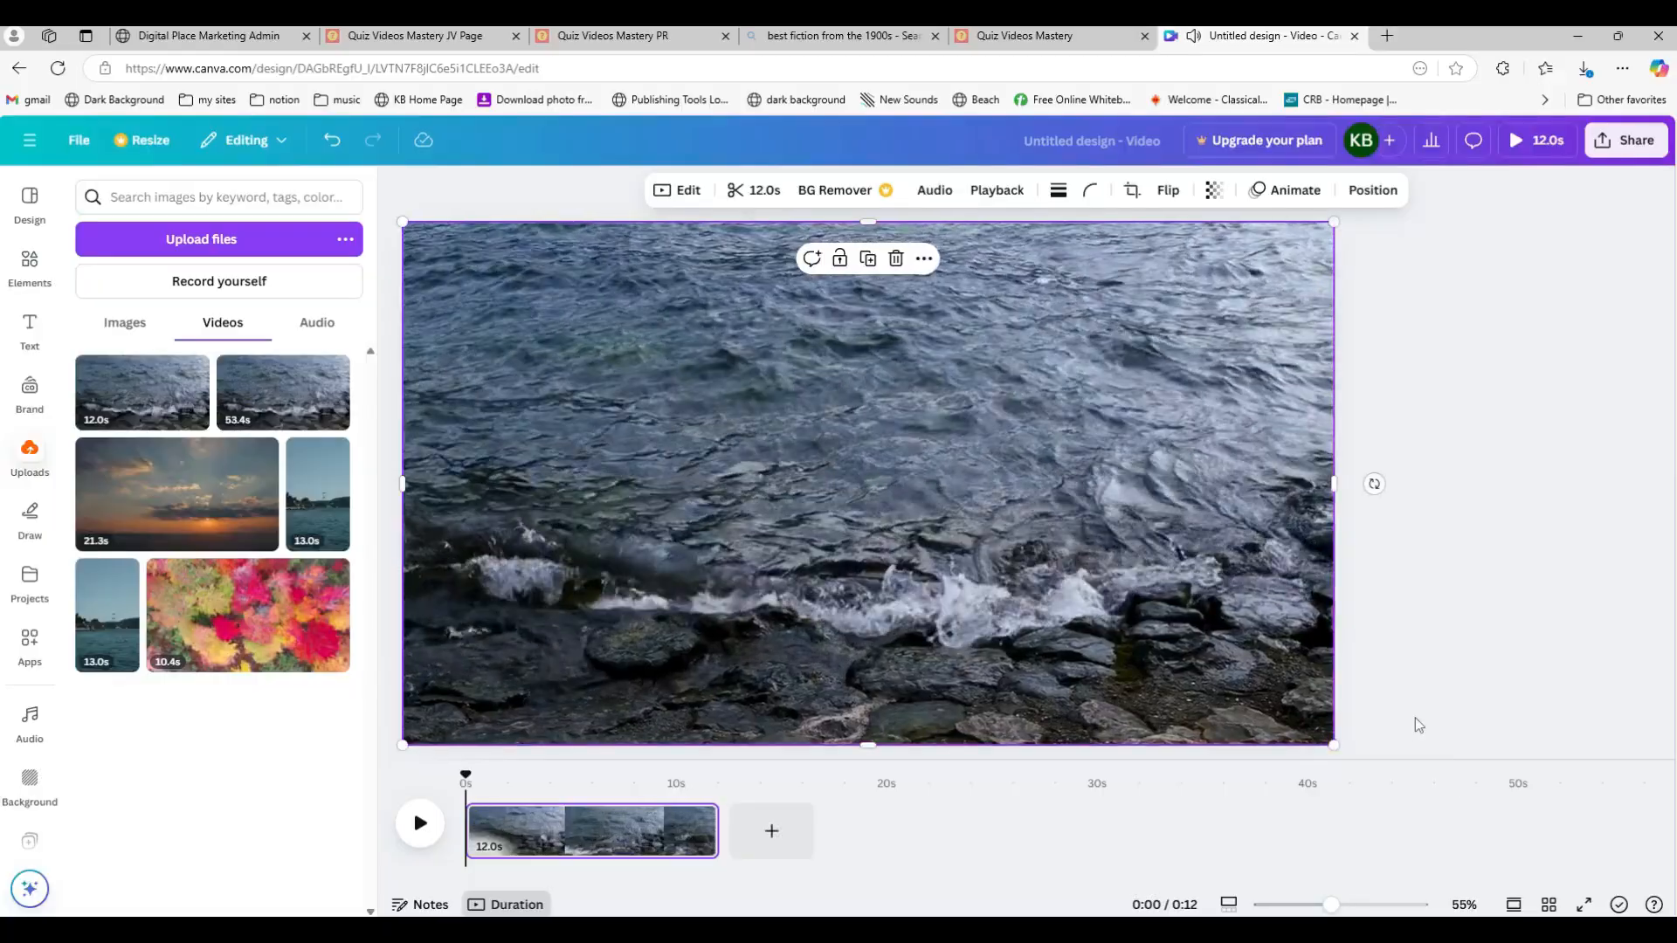
pyautogui.click(1443, 713)
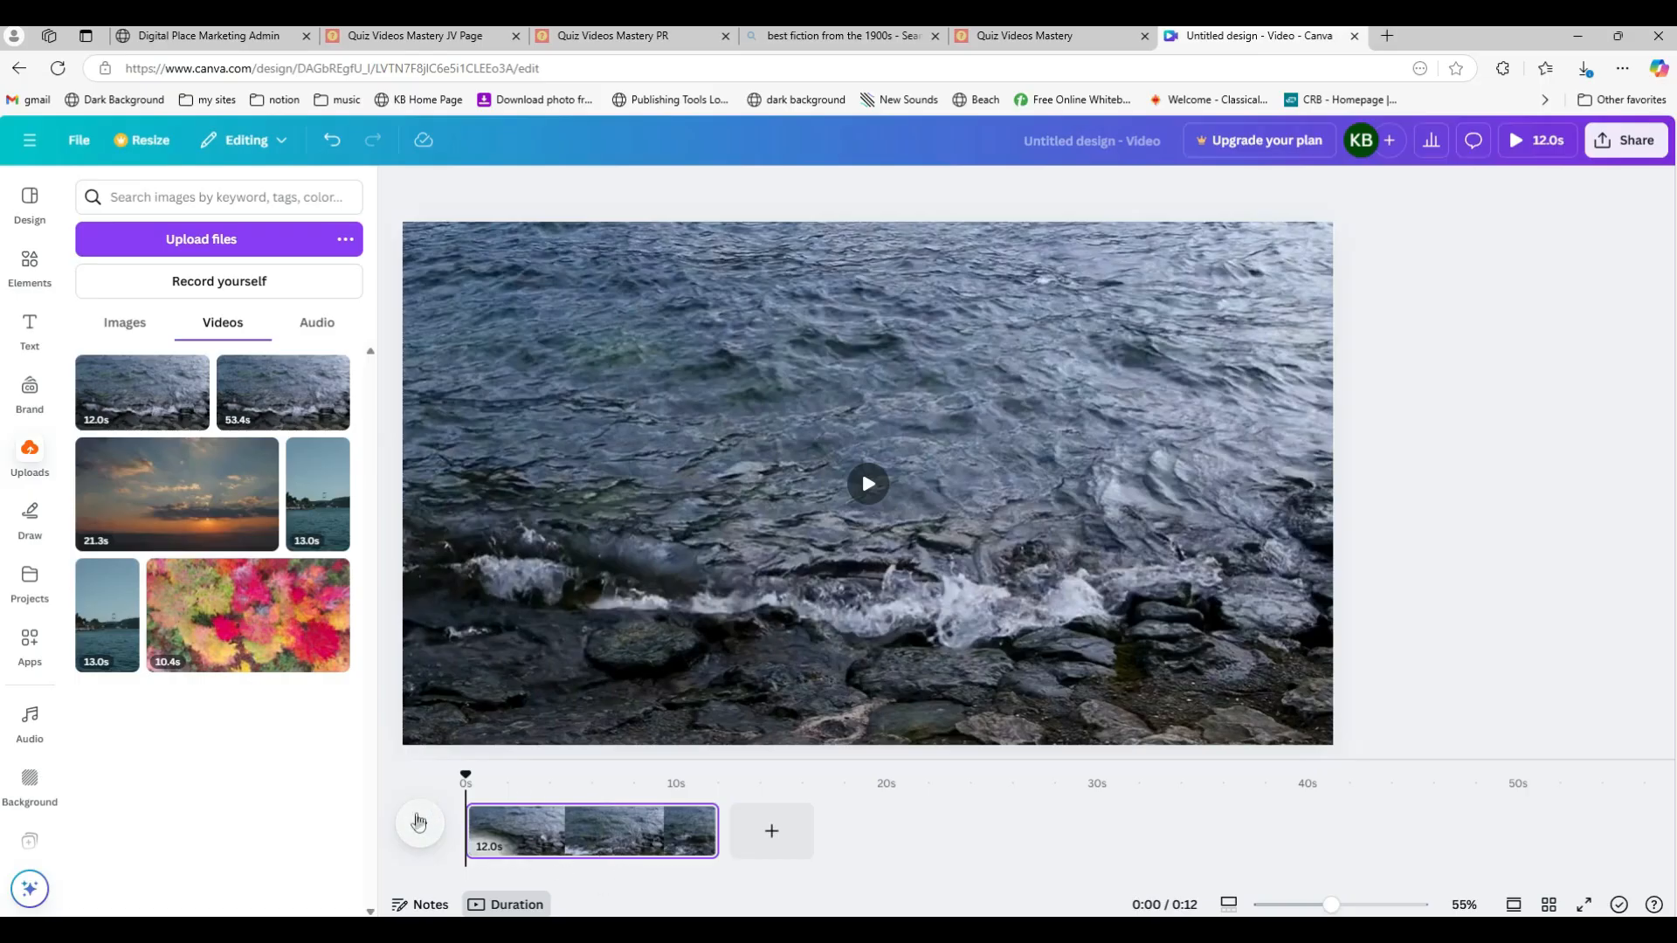
pyautogui.click(418, 821)
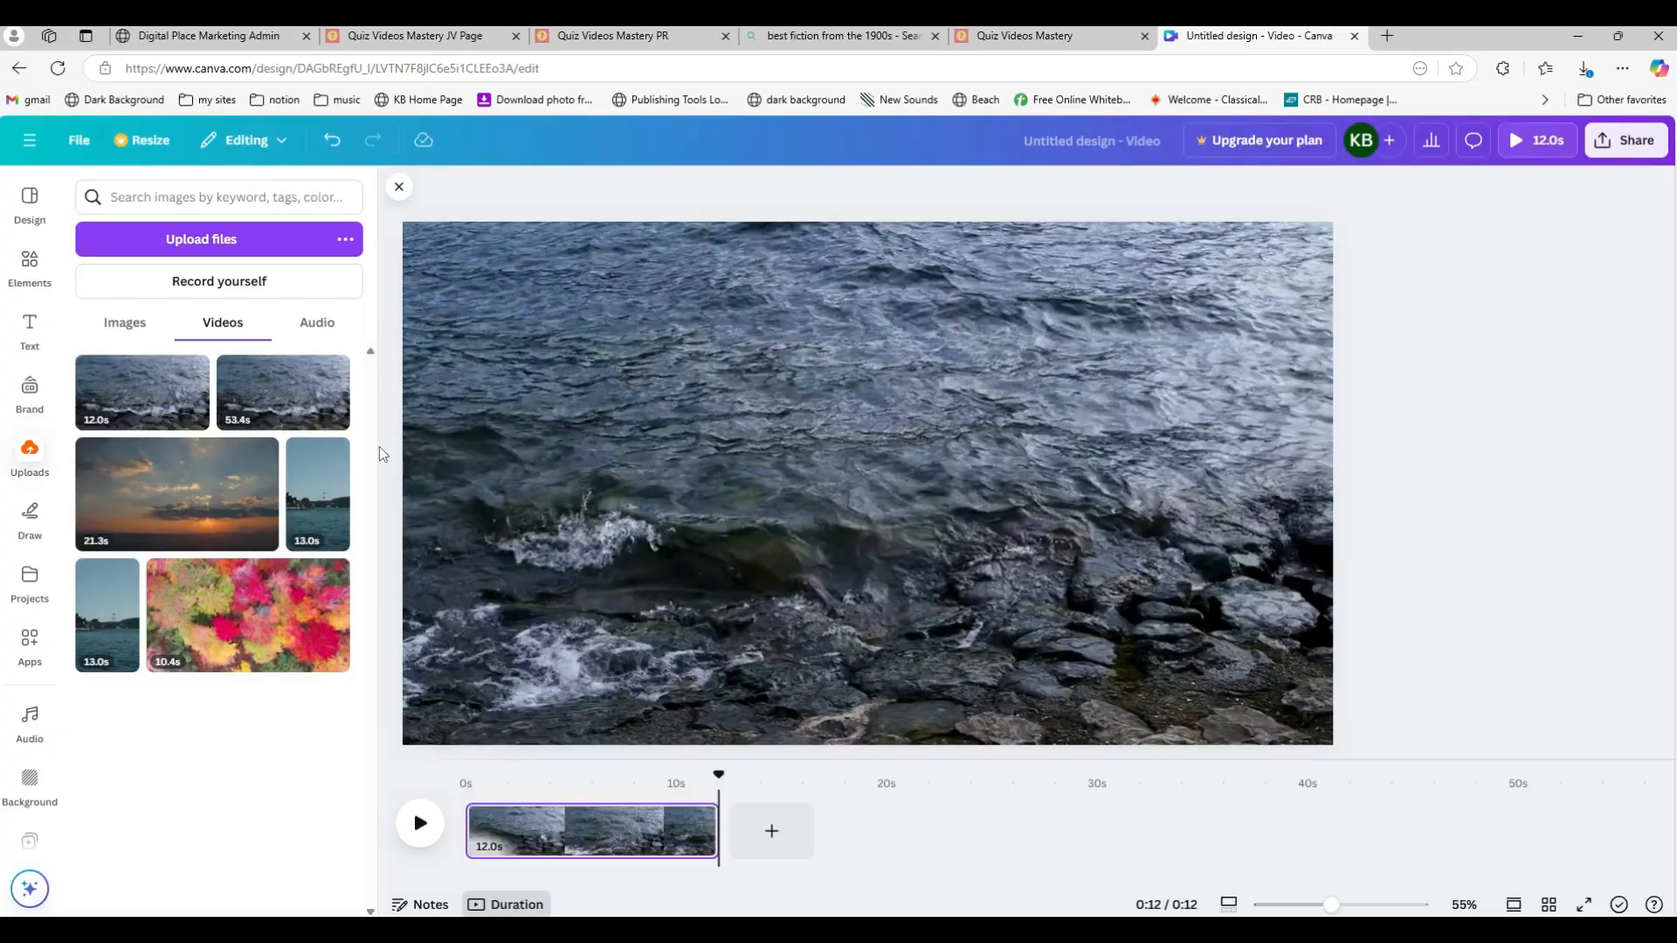
# Step: Add a square shape from recently used elements and reshape it into a wide, thin bar near the upper-left of the canvas
pyautogui.click(29, 267)
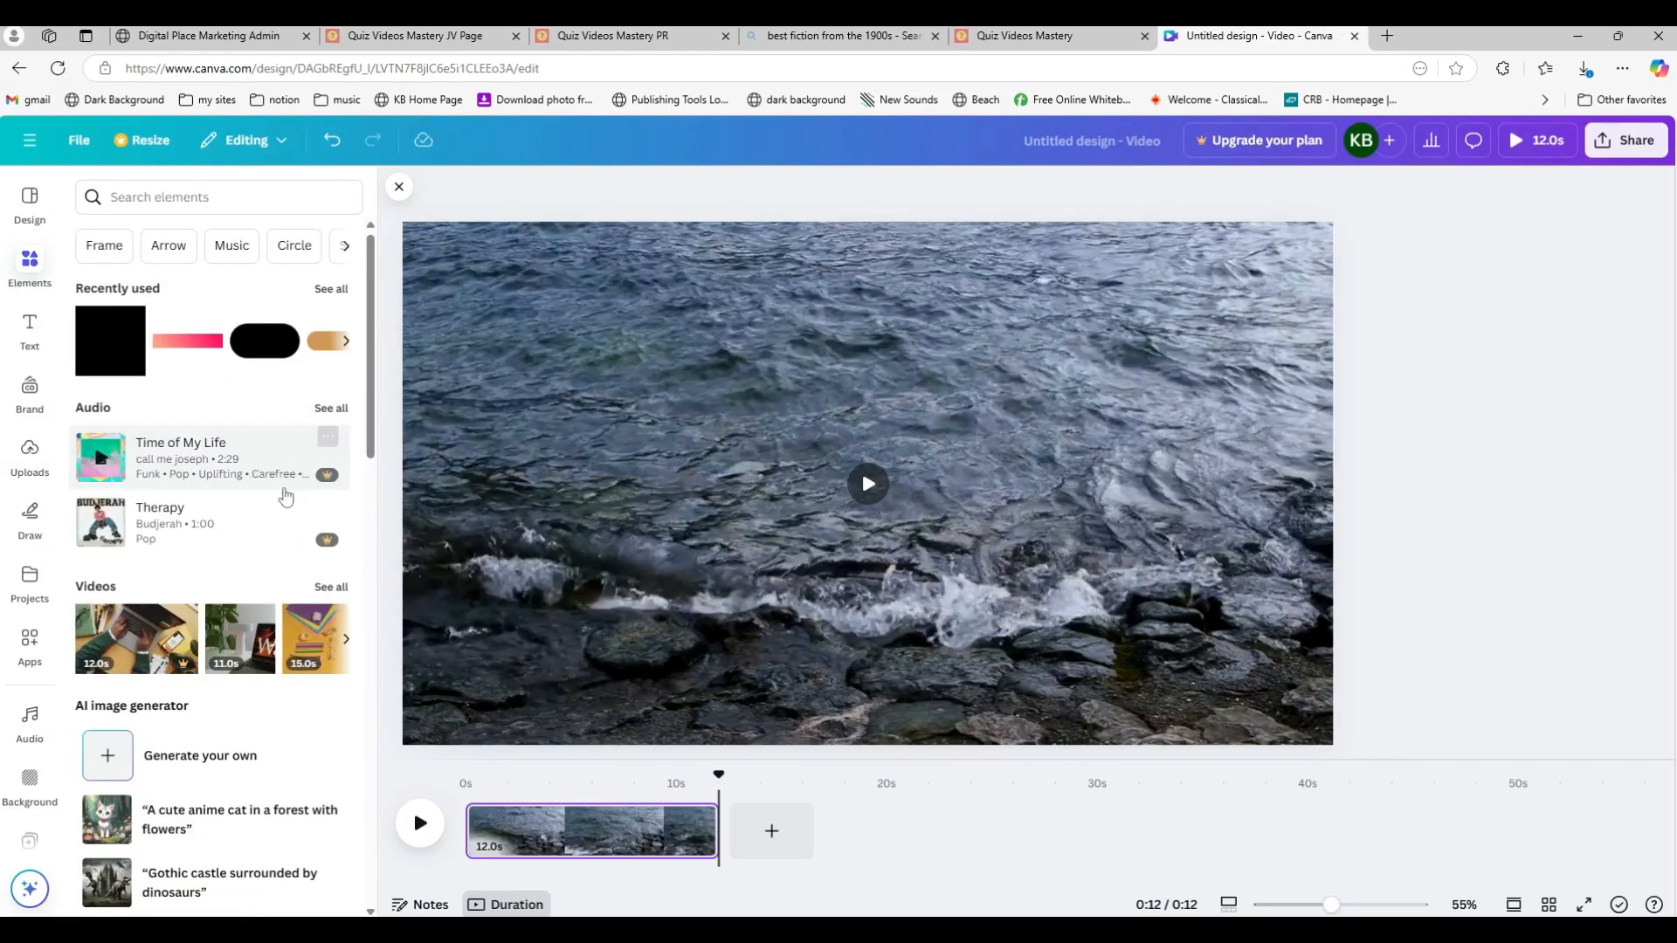
pyautogui.click(103, 352)
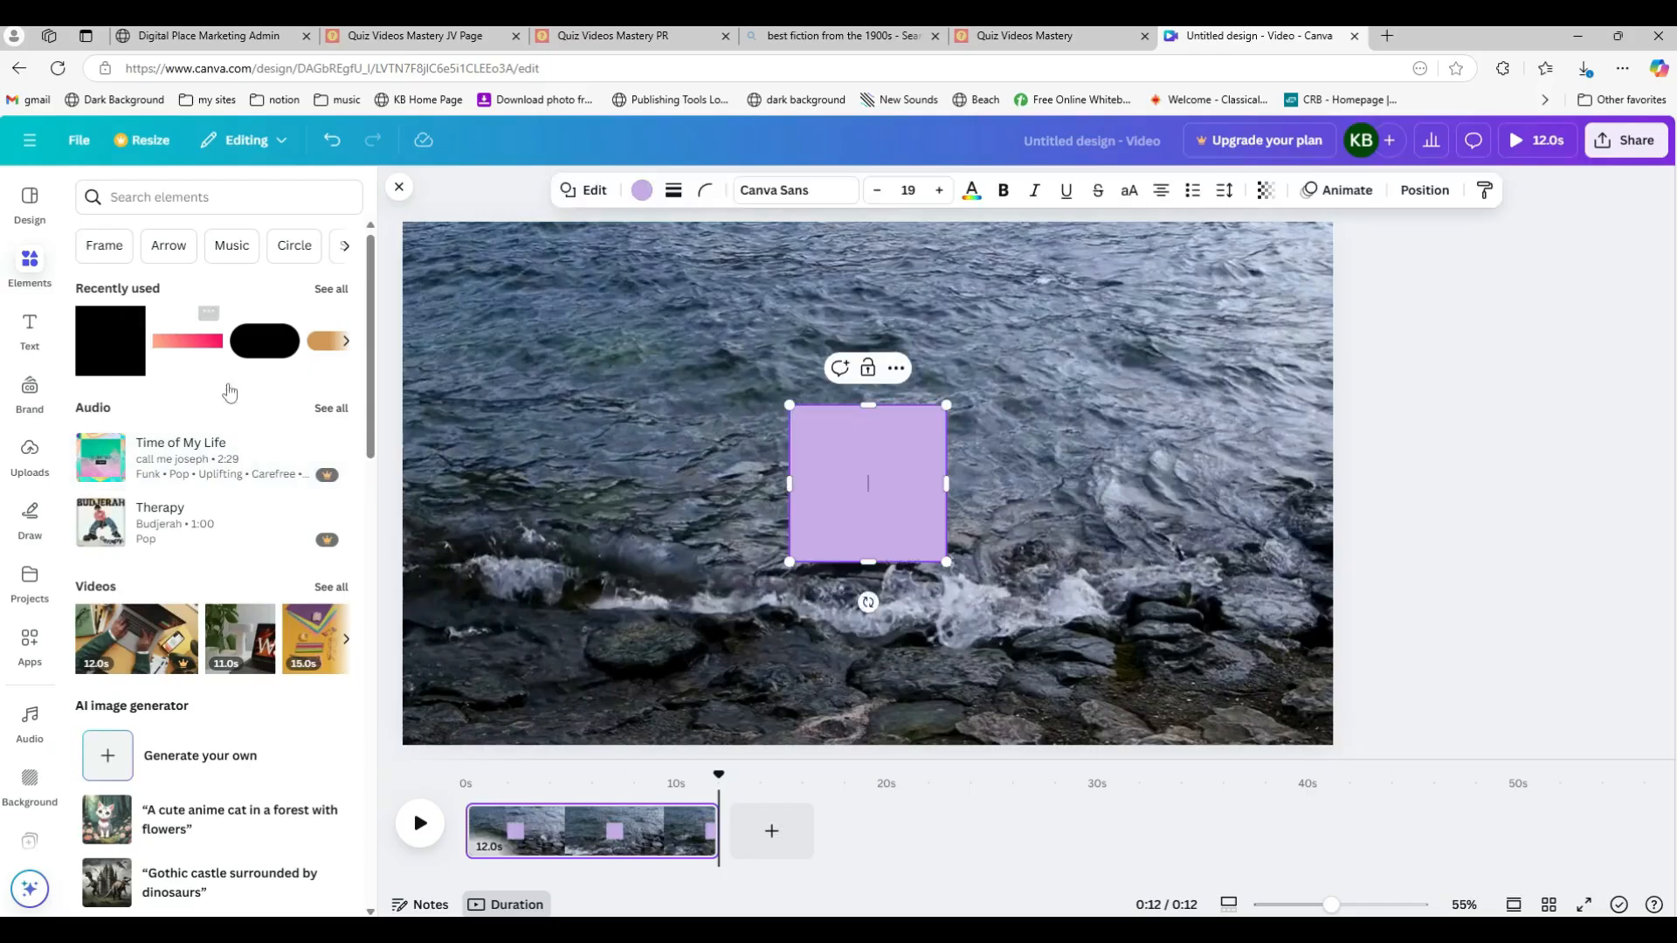
pyautogui.click(1472, 494)
pyautogui.moveTo(898, 537); pyautogui.dragTo(625, 437)
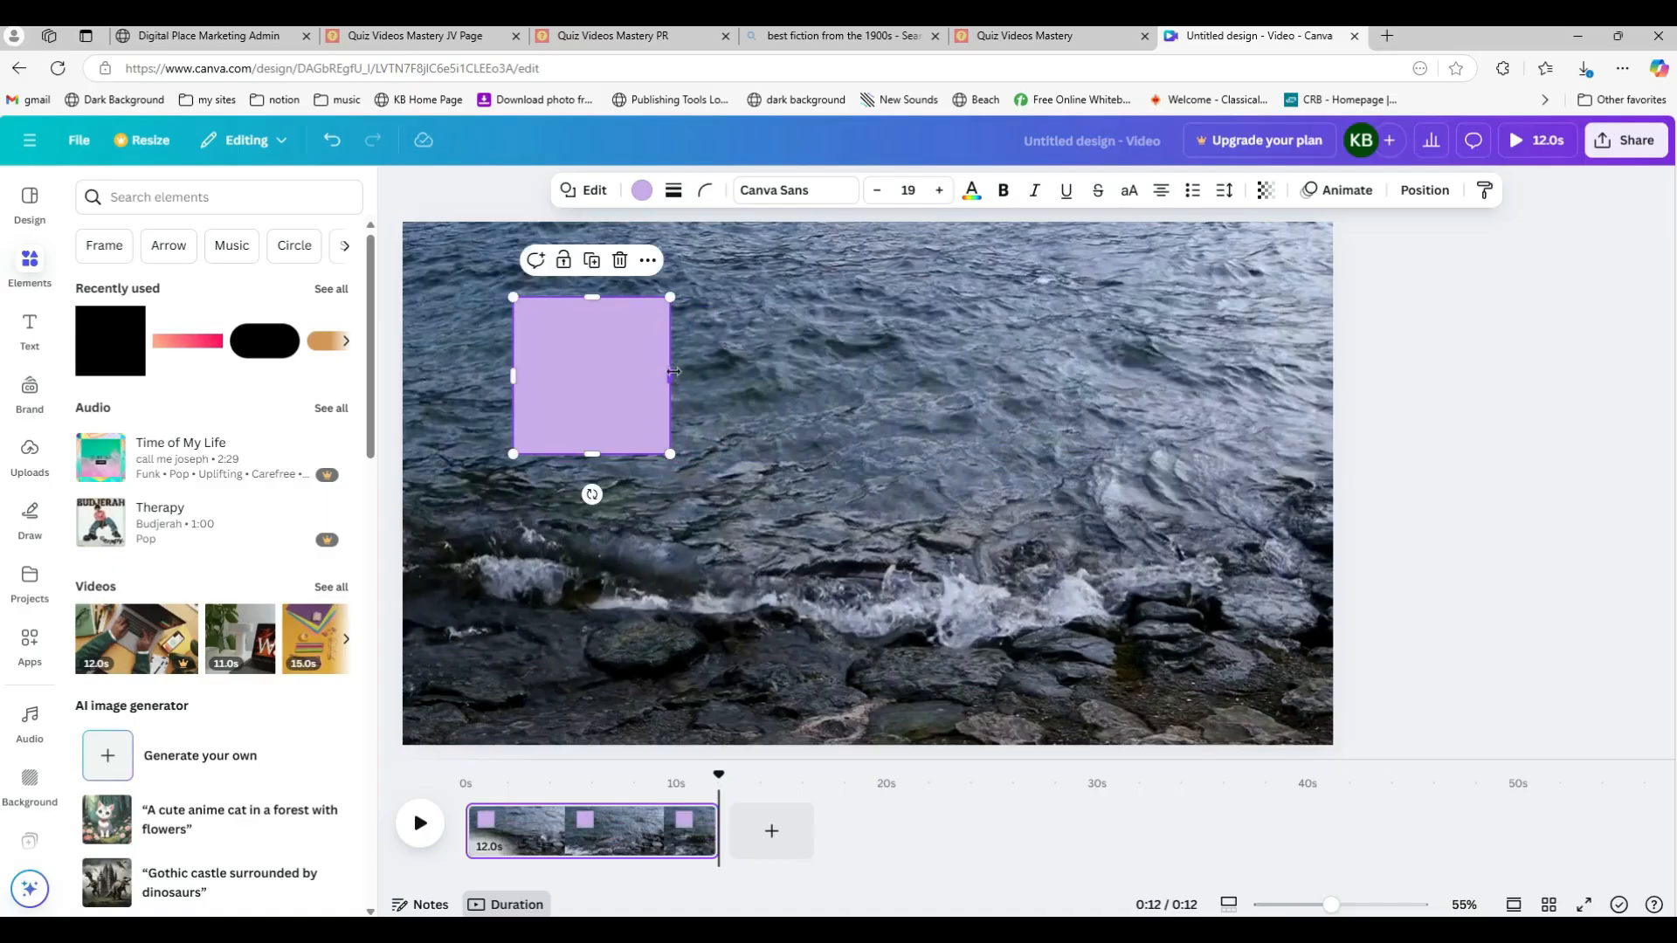
pyautogui.moveTo(673, 371); pyautogui.dragTo(841, 376)
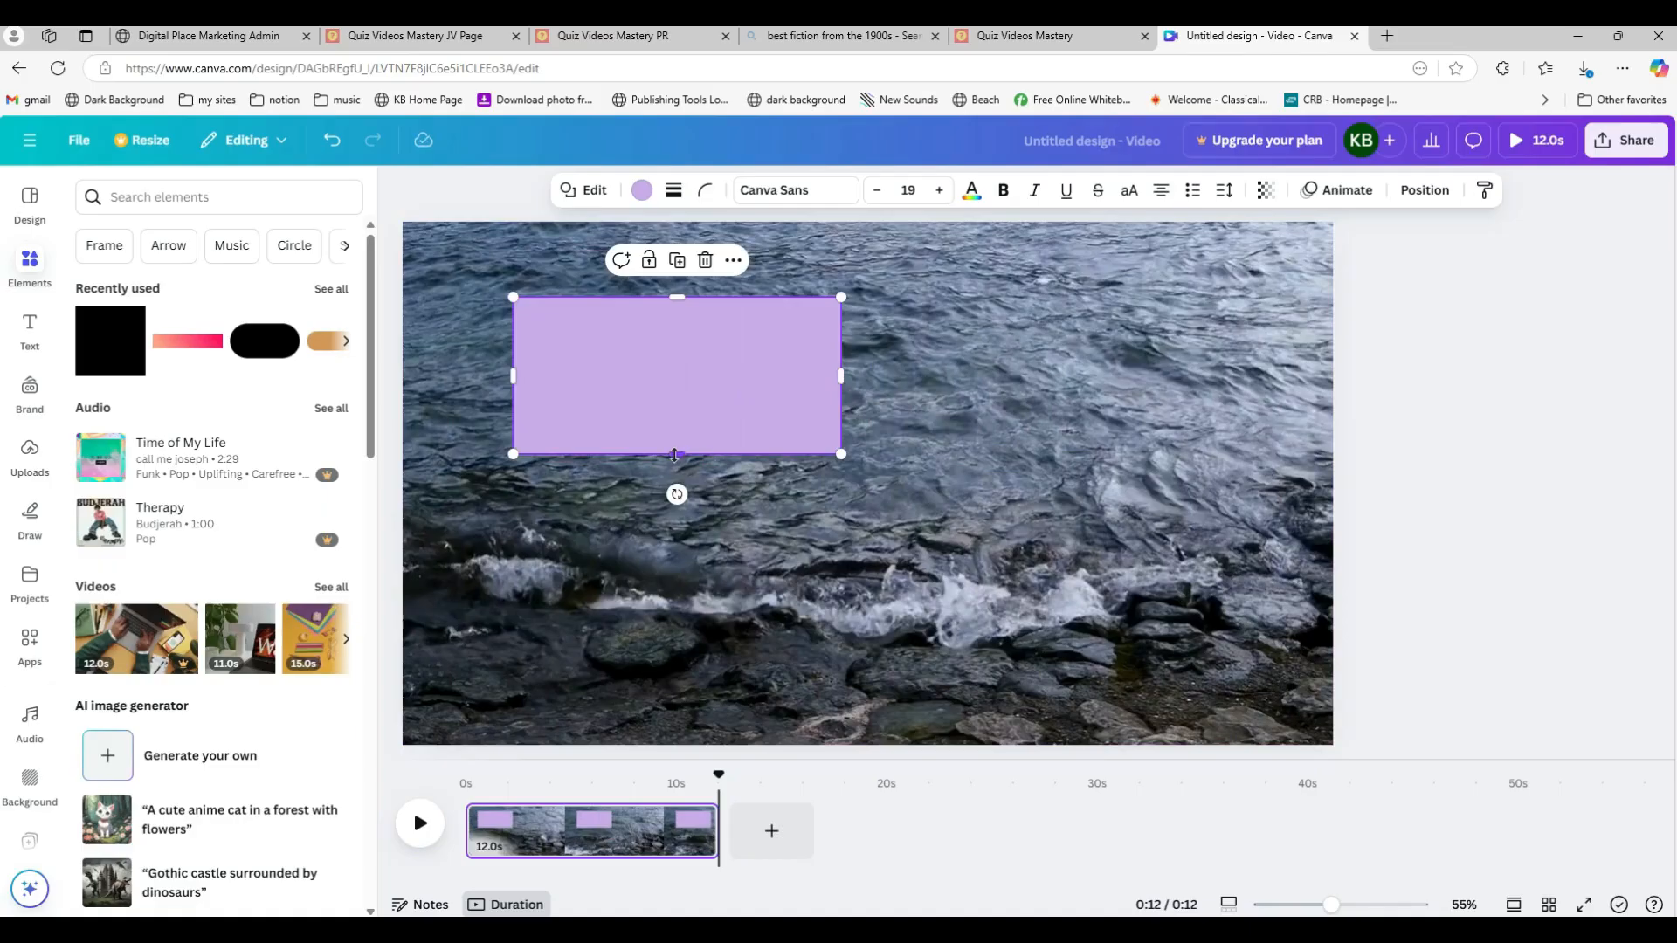
pyautogui.moveTo(674, 454); pyautogui.dragTo(708, 340)
pyautogui.click(1424, 589)
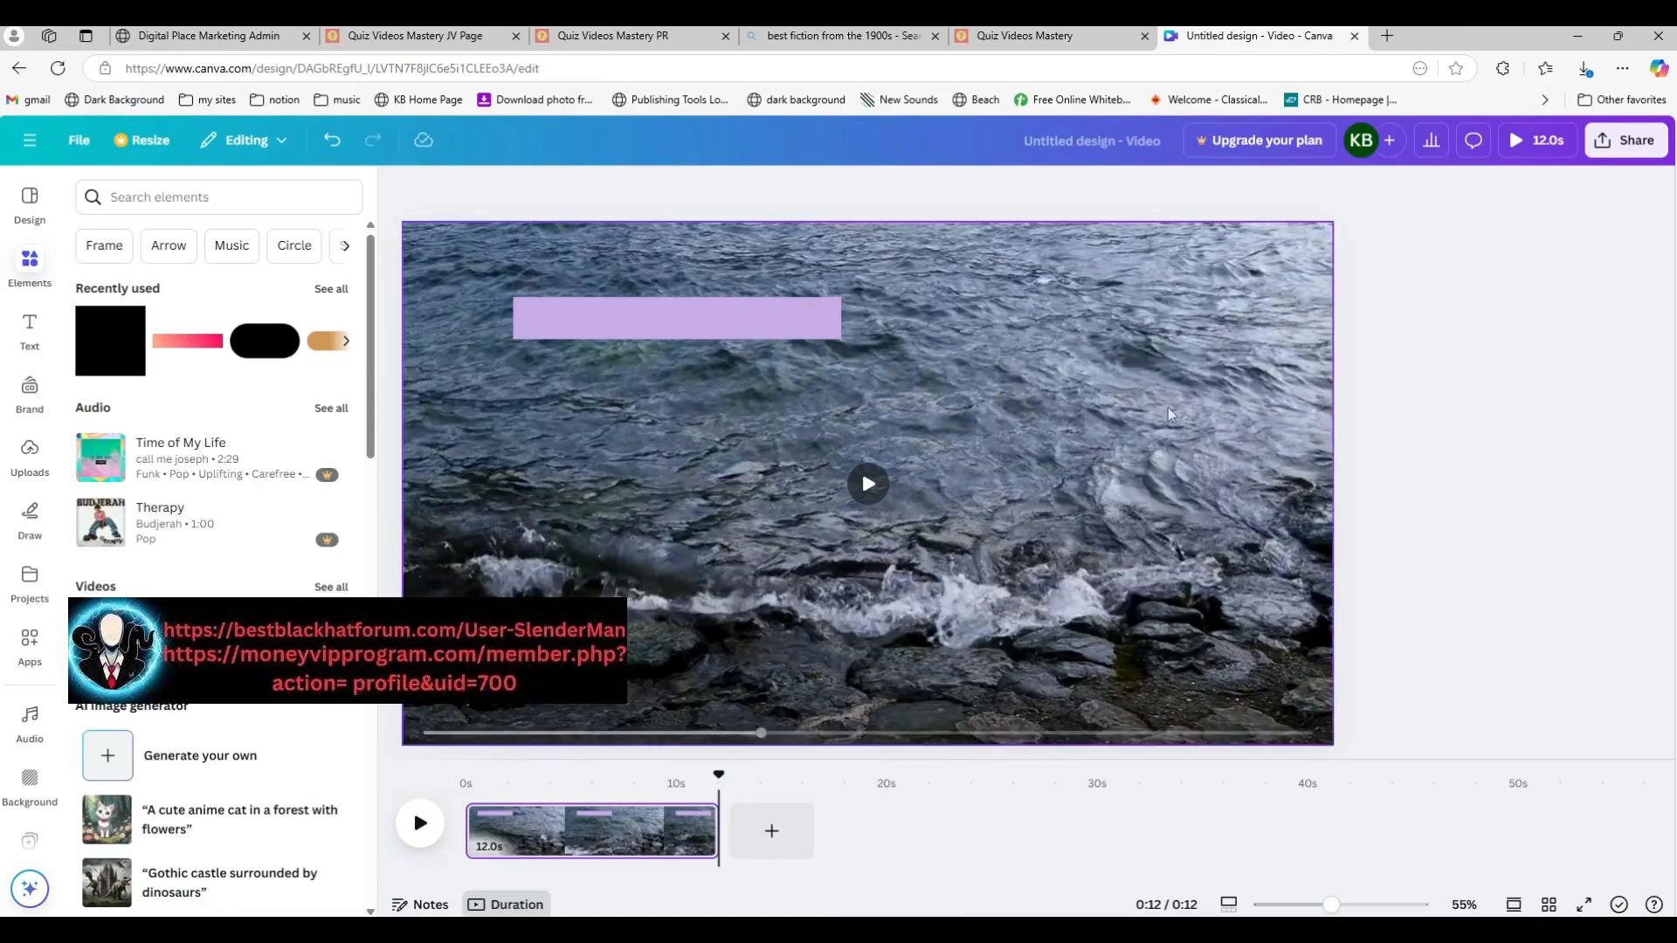
# Step: Fill the bar with the pale yellow-to-pink gradient
pyautogui.click(723, 321)
pyautogui.moveTo(723, 321); pyautogui.dragTo(705, 328)
pyautogui.click(640, 192)
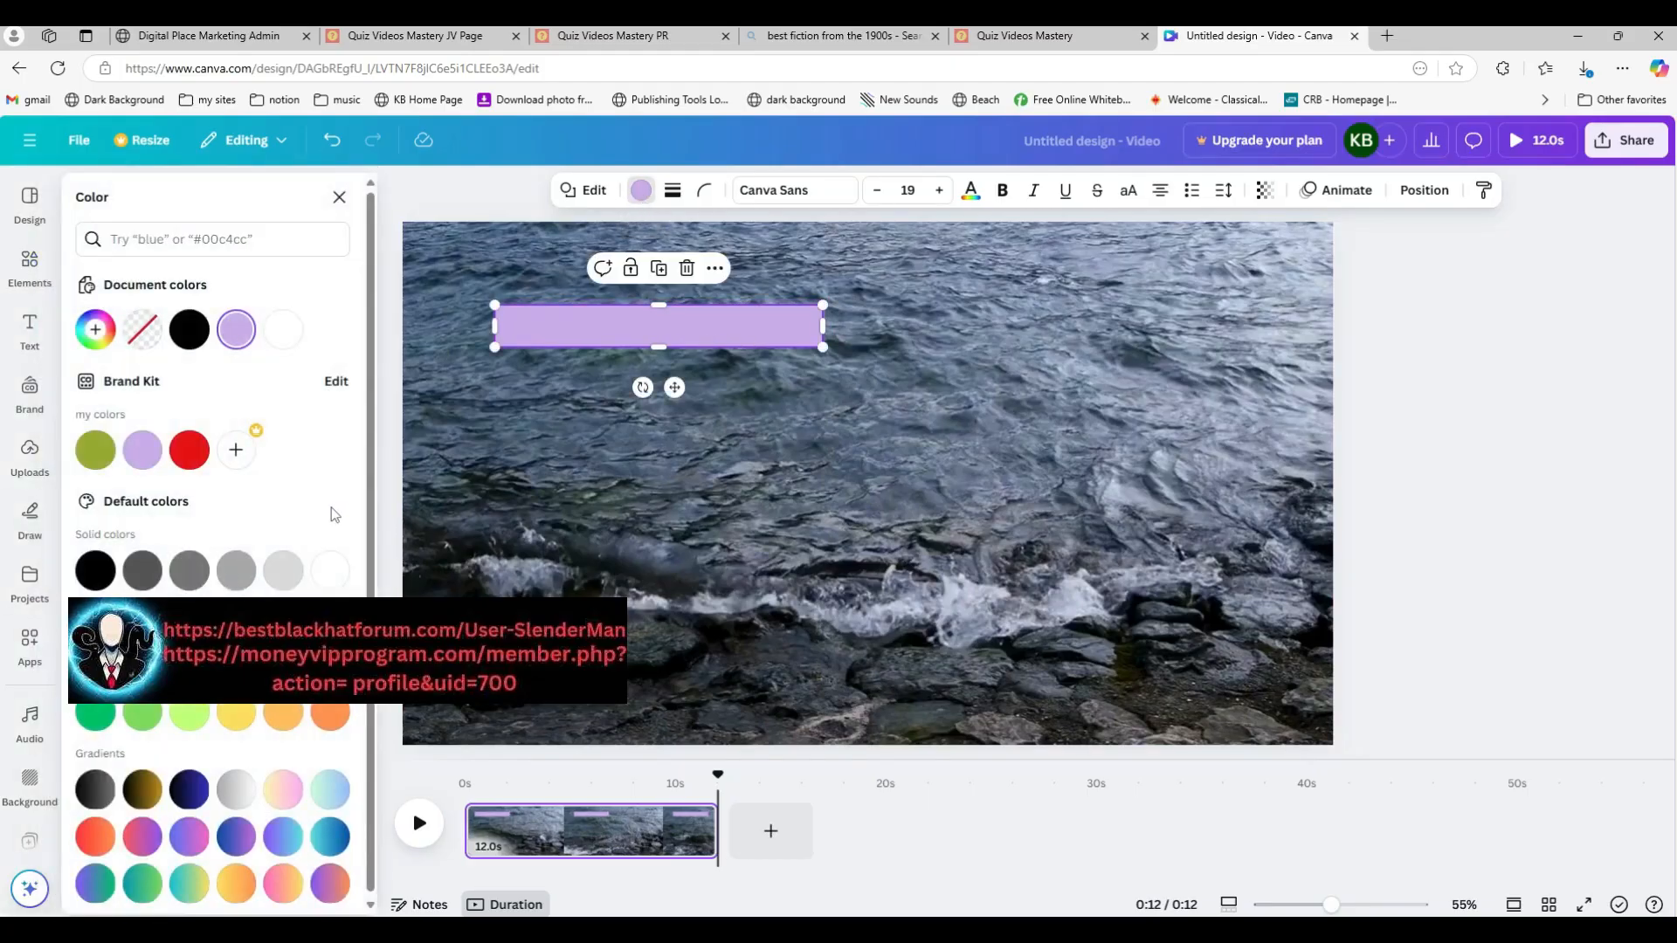
pyautogui.click(331, 577)
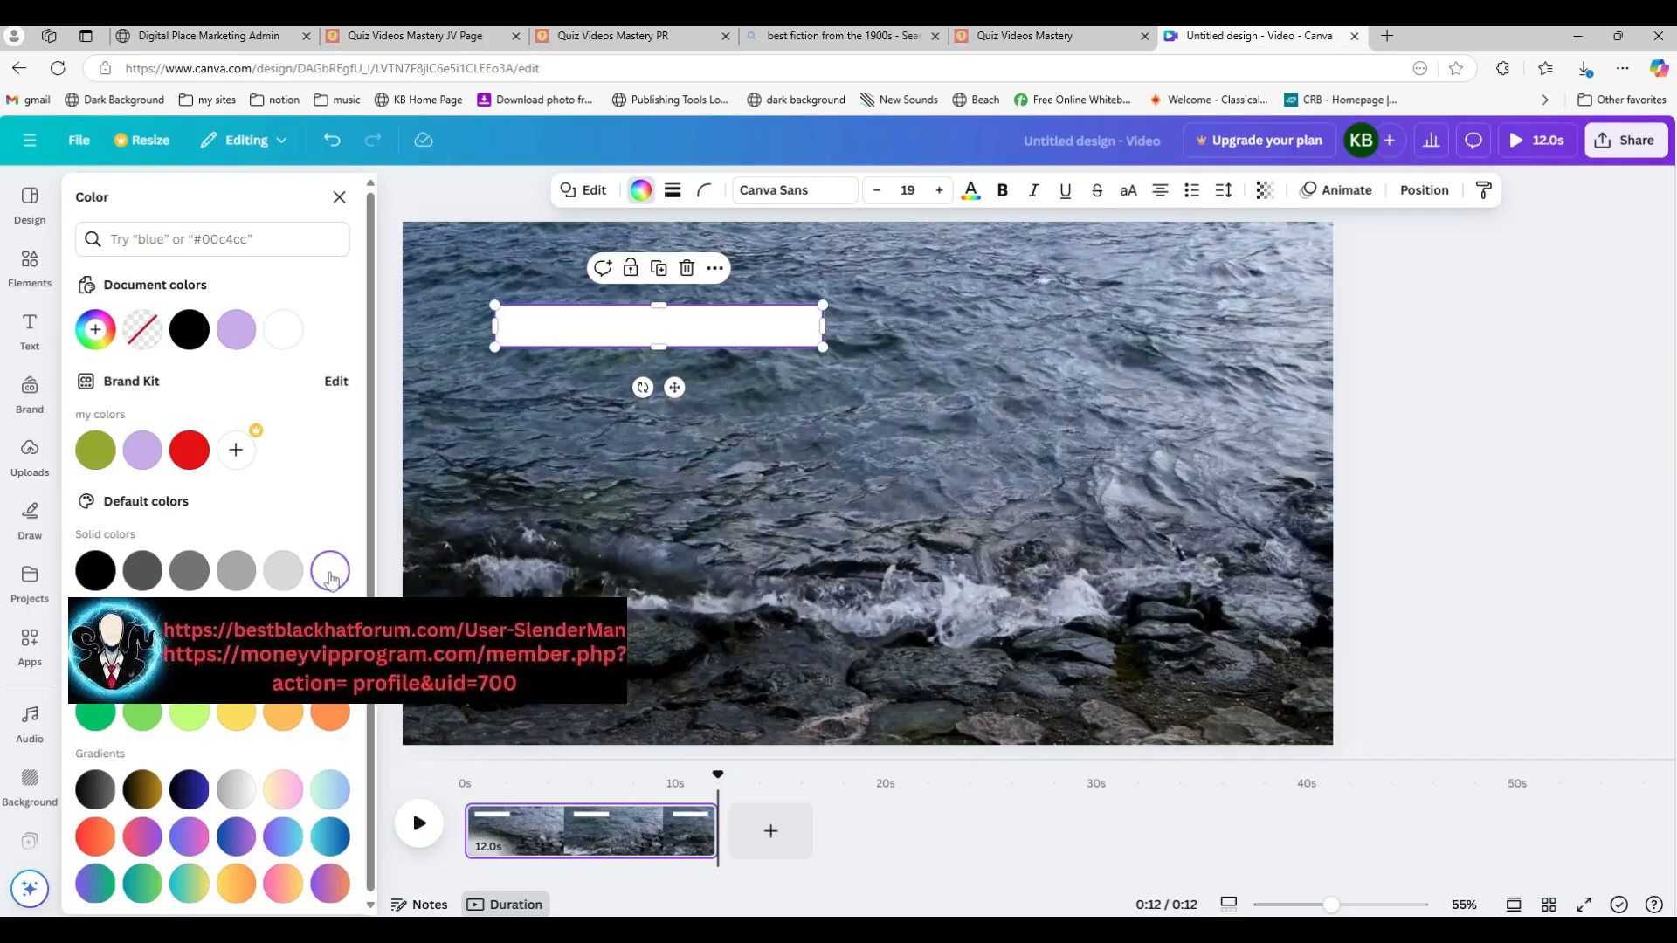
pyautogui.click(288, 797)
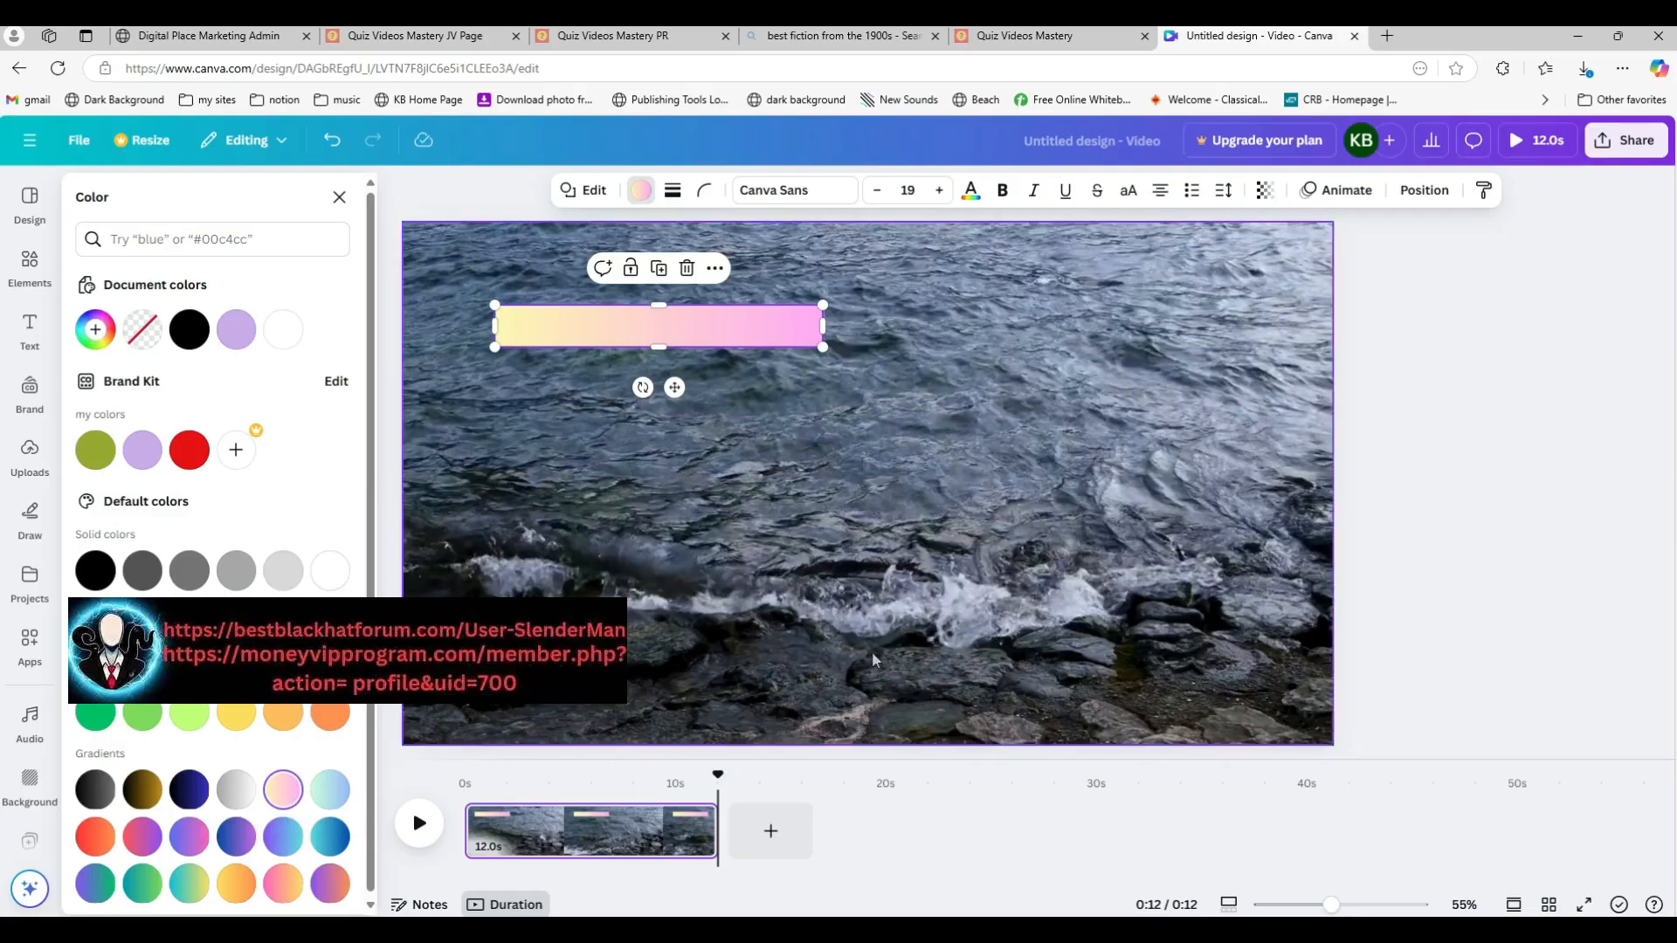
# Step: Set the bar's corner rounding to 36
pyautogui.click(703, 191)
pyautogui.moveTo(619, 265); pyautogui.dragTo(663, 265)
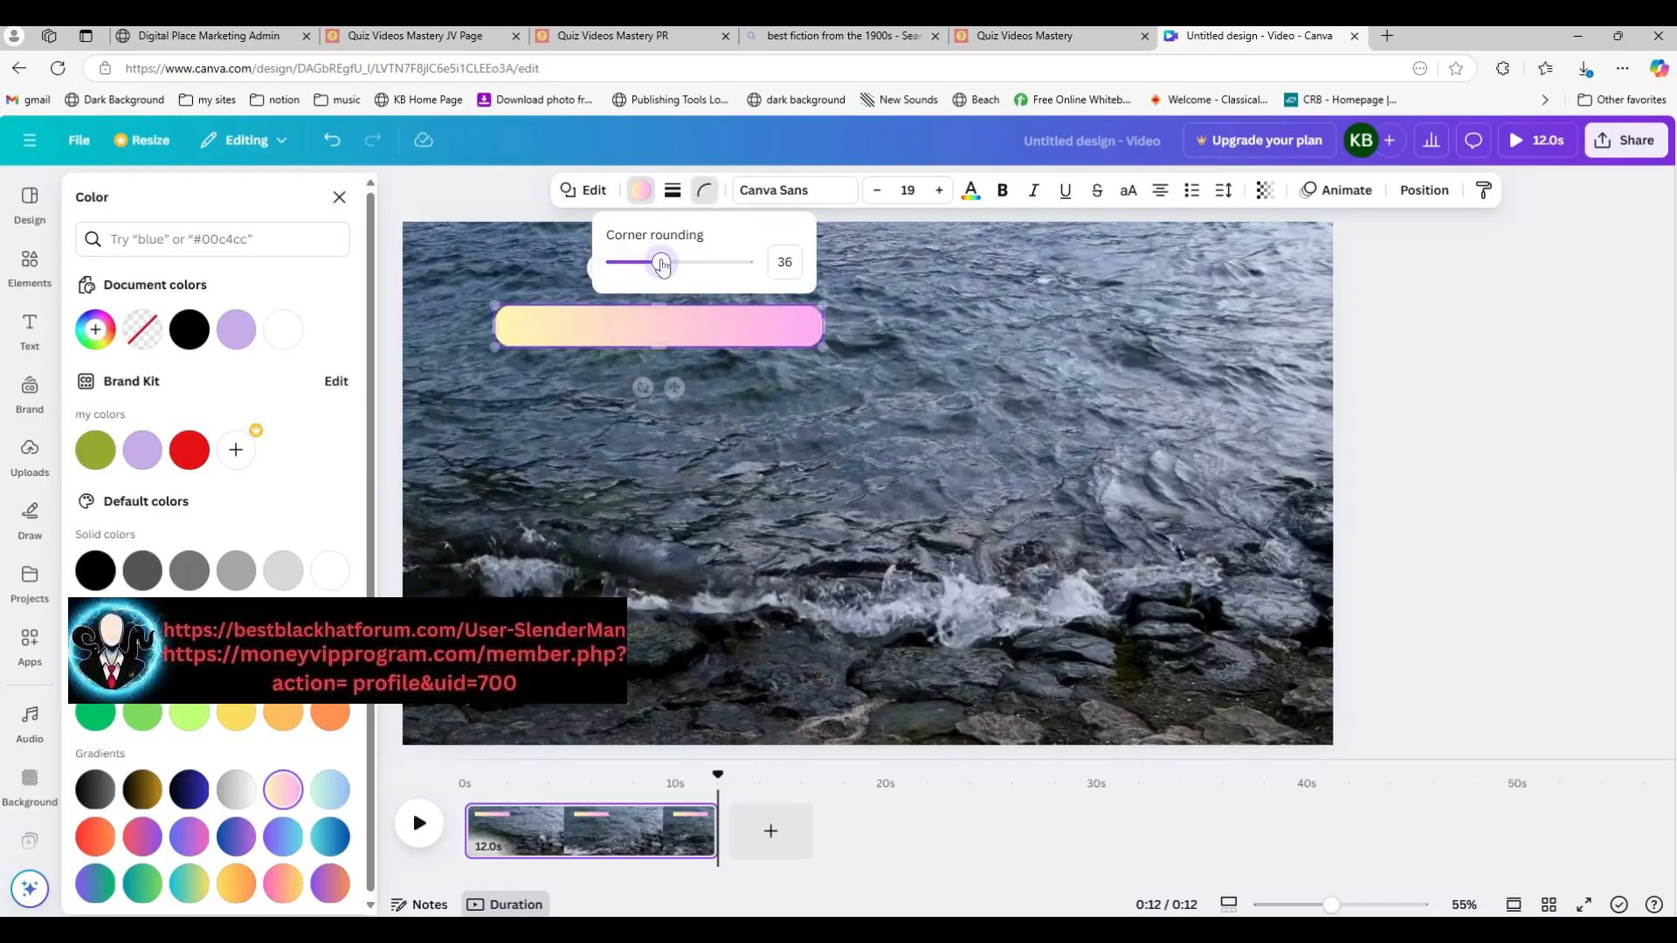
pyautogui.click(1418, 373)
pyautogui.click(1405, 374)
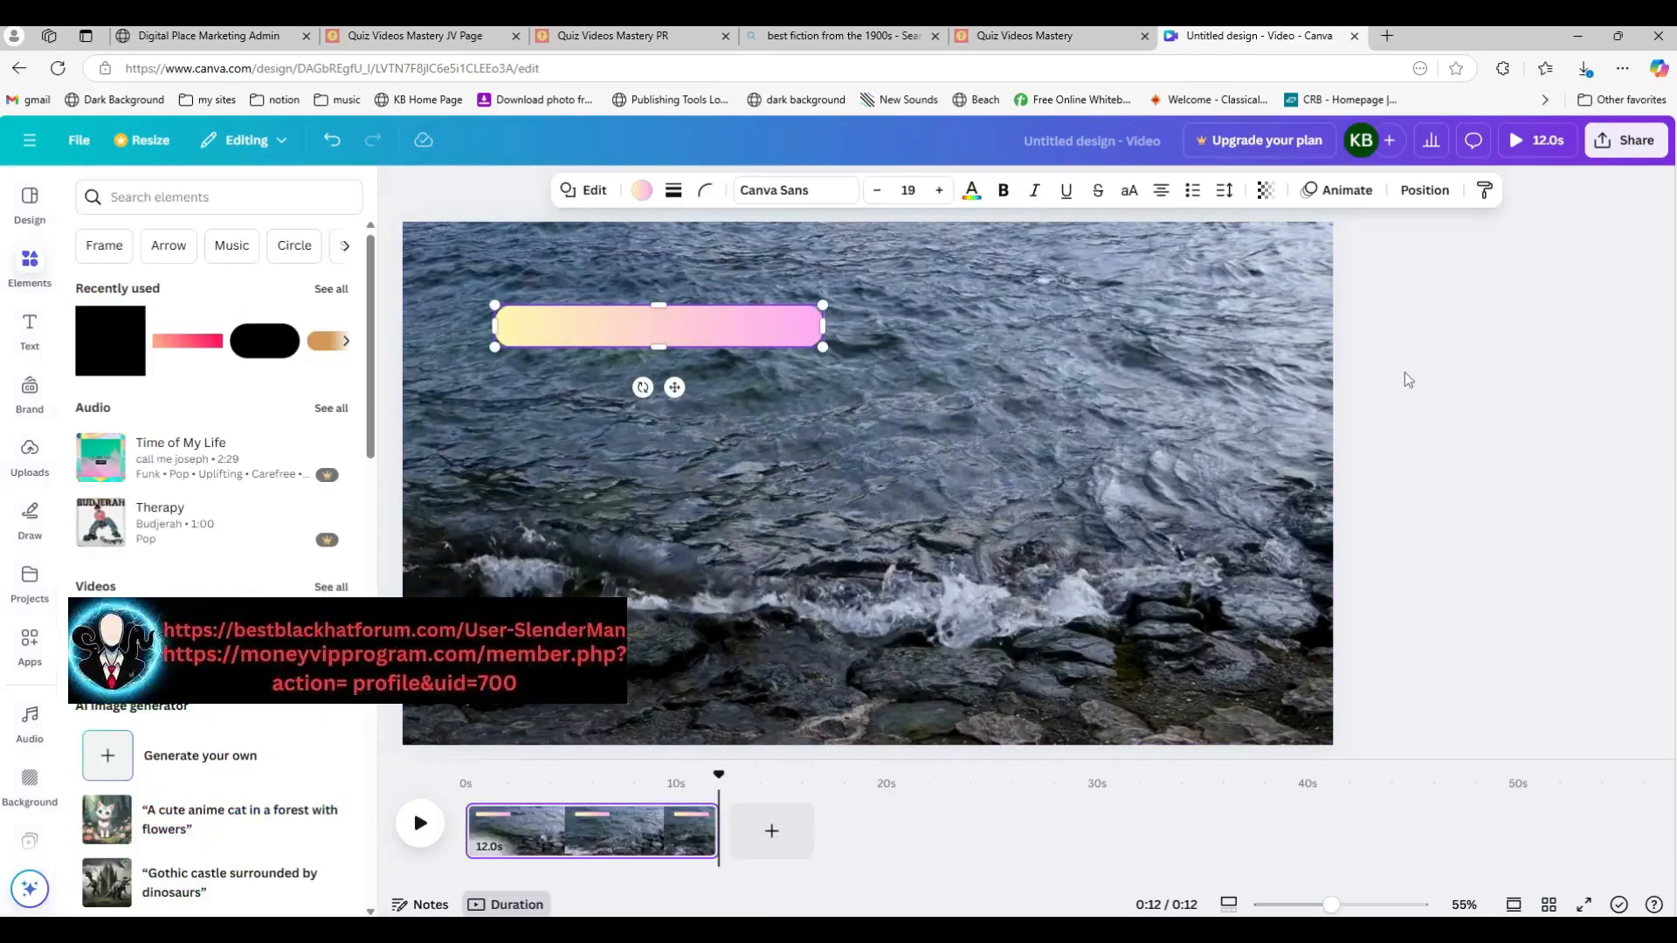
# Step: Duplicate the rounded bar, placing one copy to its right and another directly below it
pyautogui.click(753, 398)
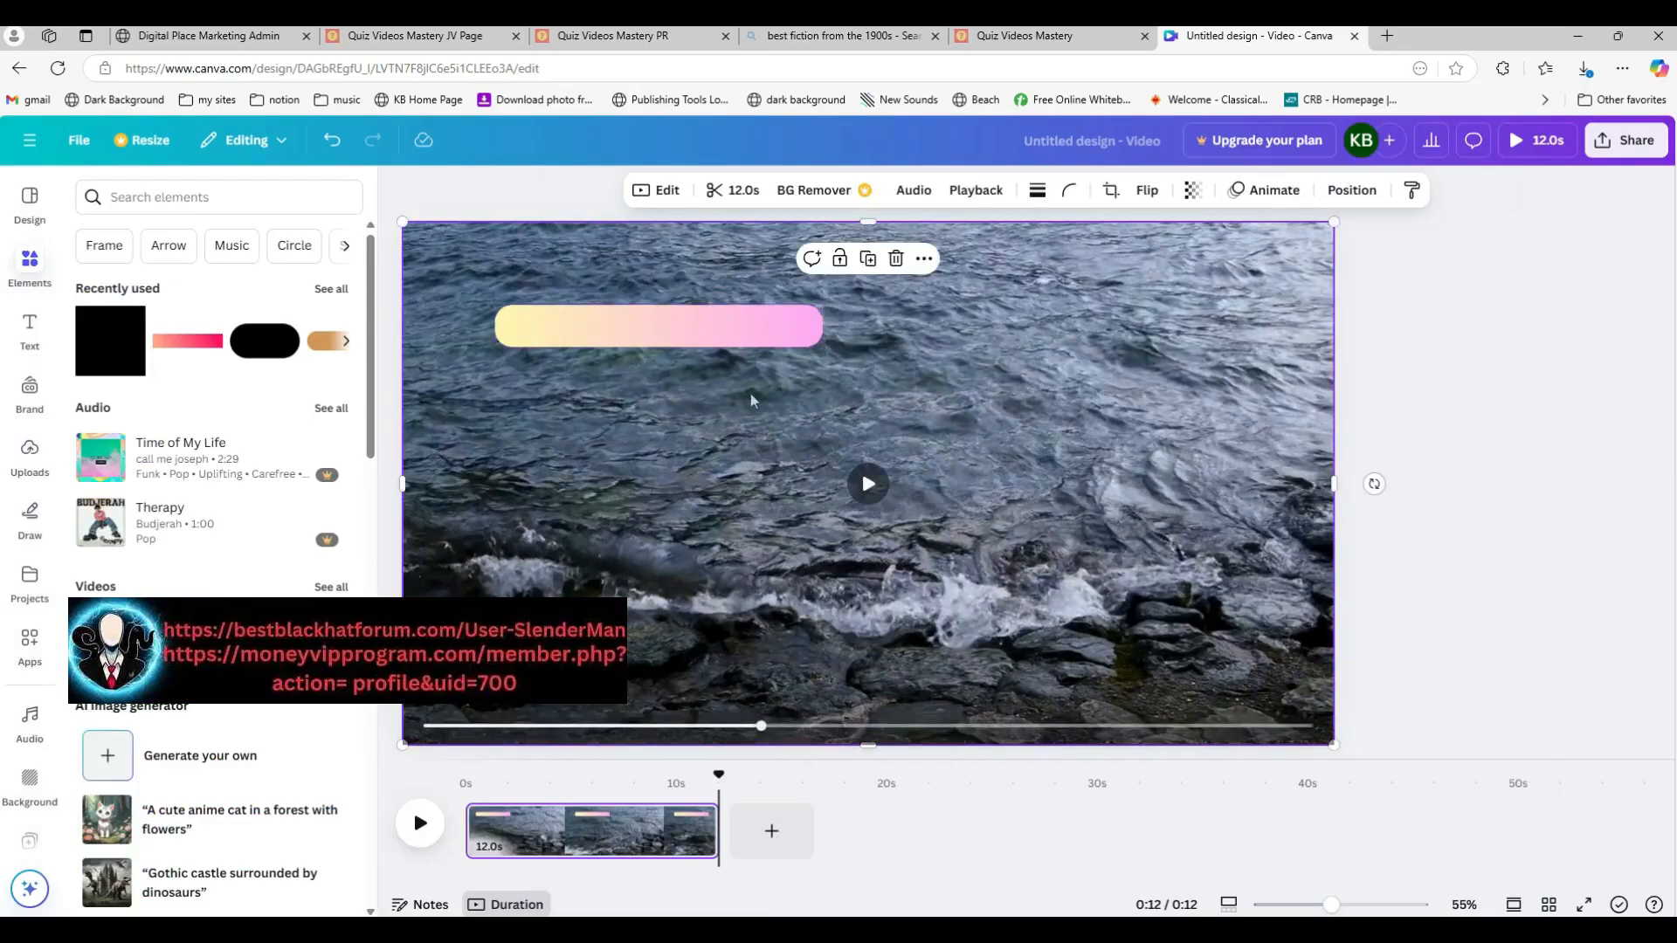
pyautogui.click(718, 335)
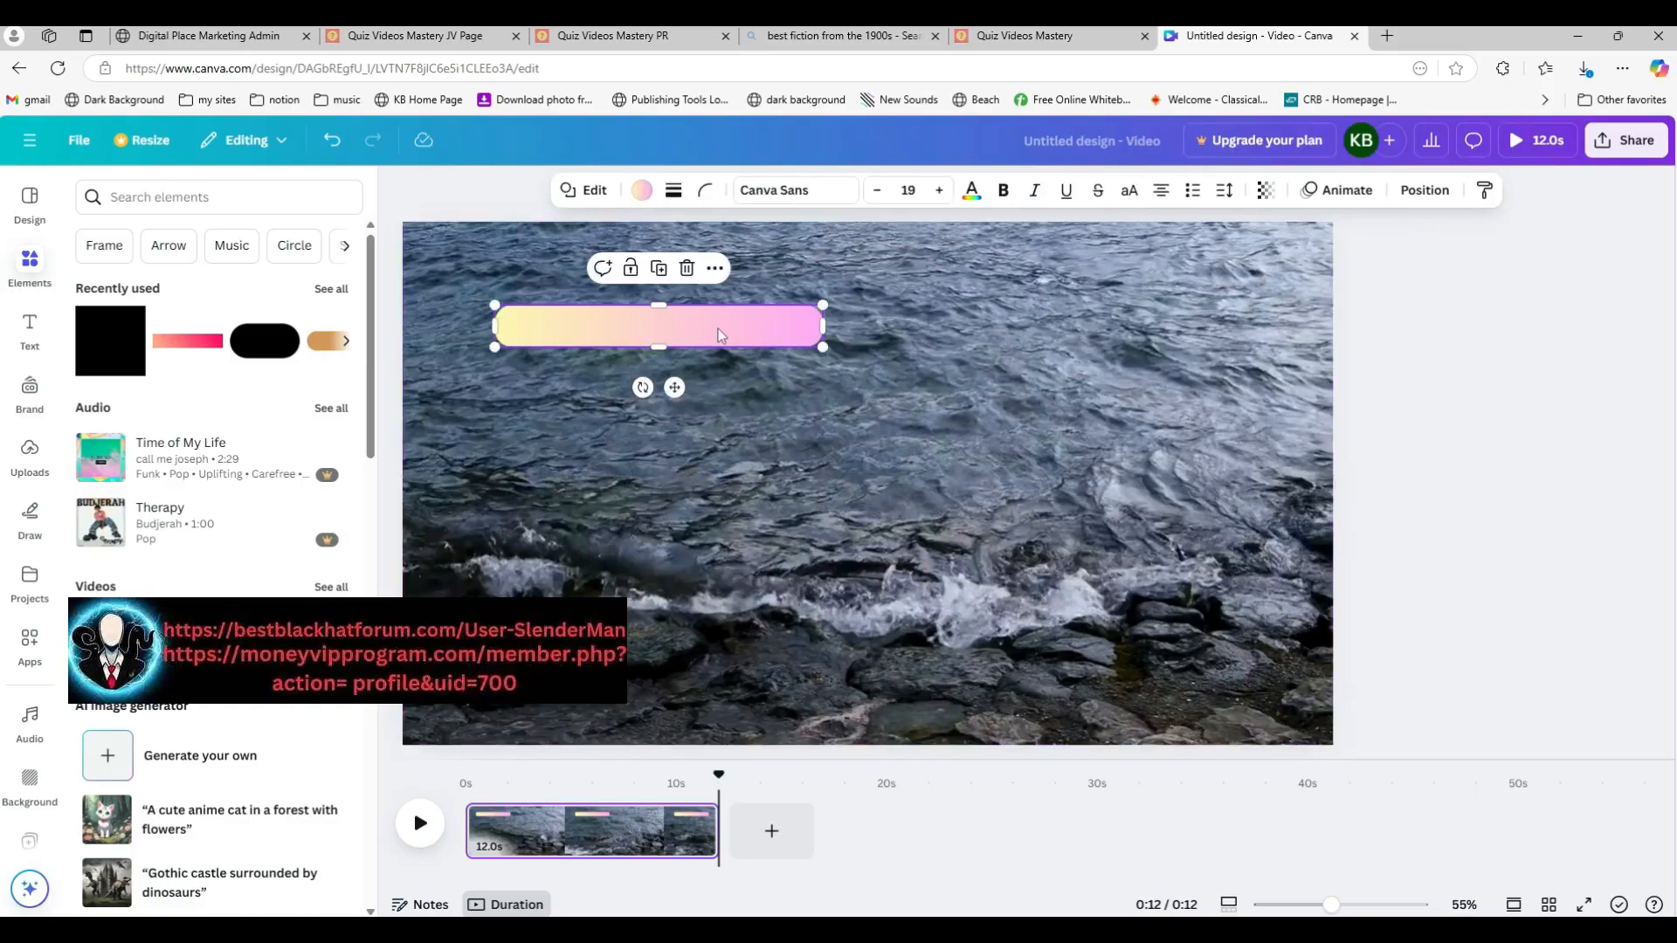
pyautogui.moveTo(718, 334); pyautogui.dragTo(1117, 321)
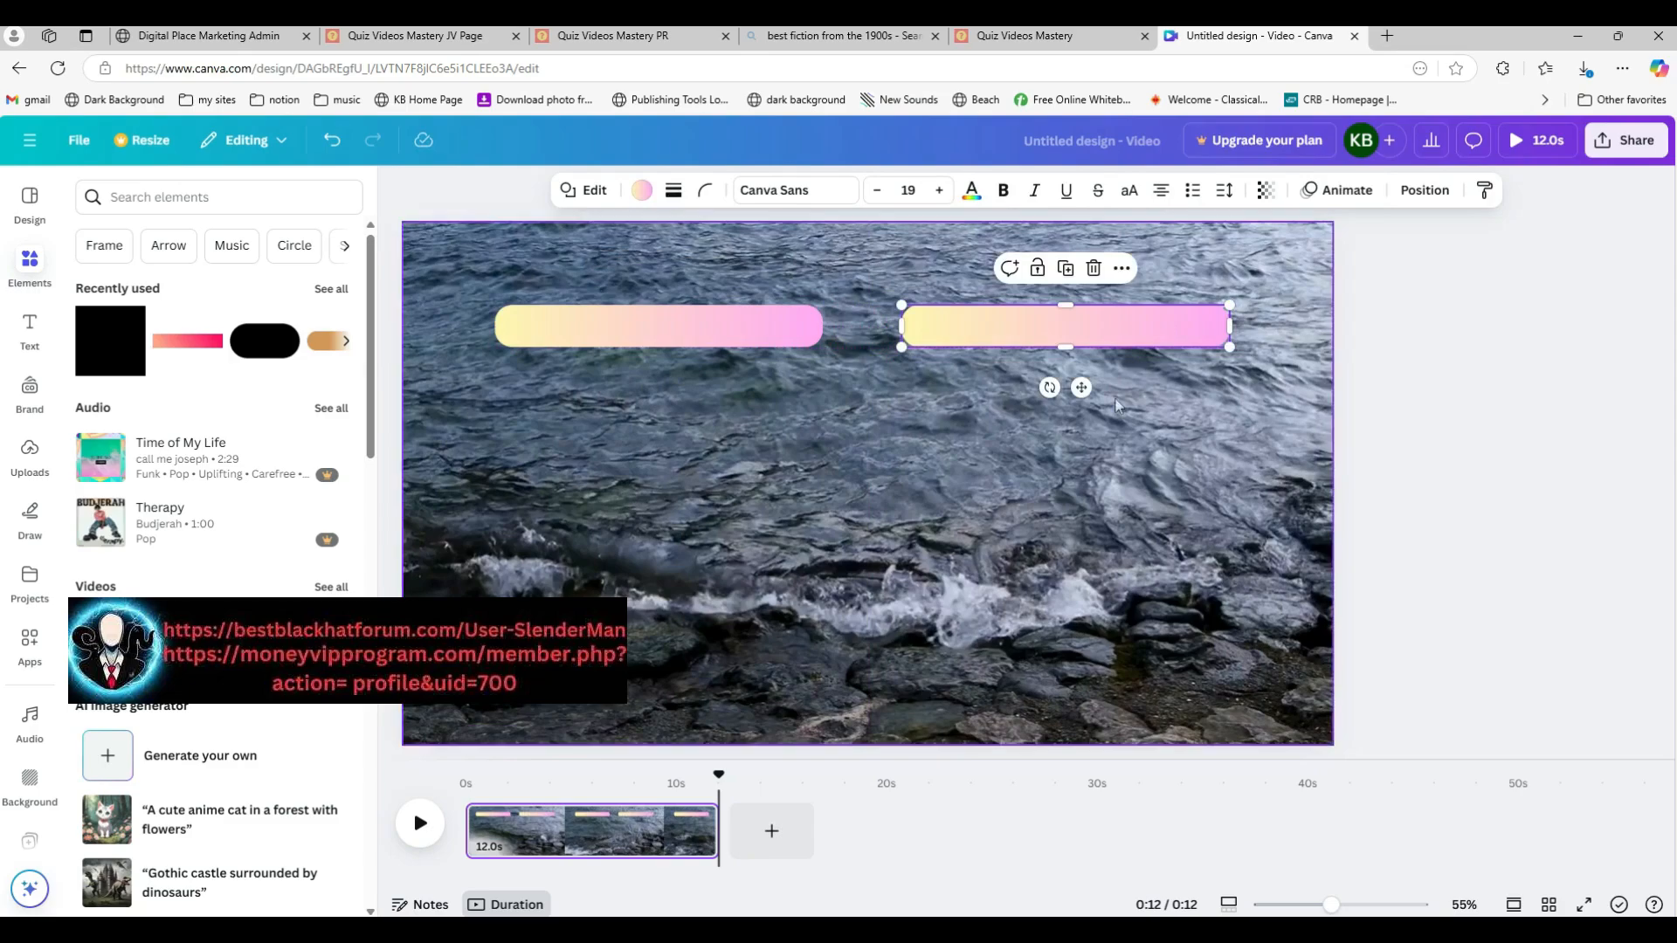
pyautogui.hotkey('ctrl', 'd')
pyautogui.moveTo(1013, 323); pyautogui.dragTo(595, 406)
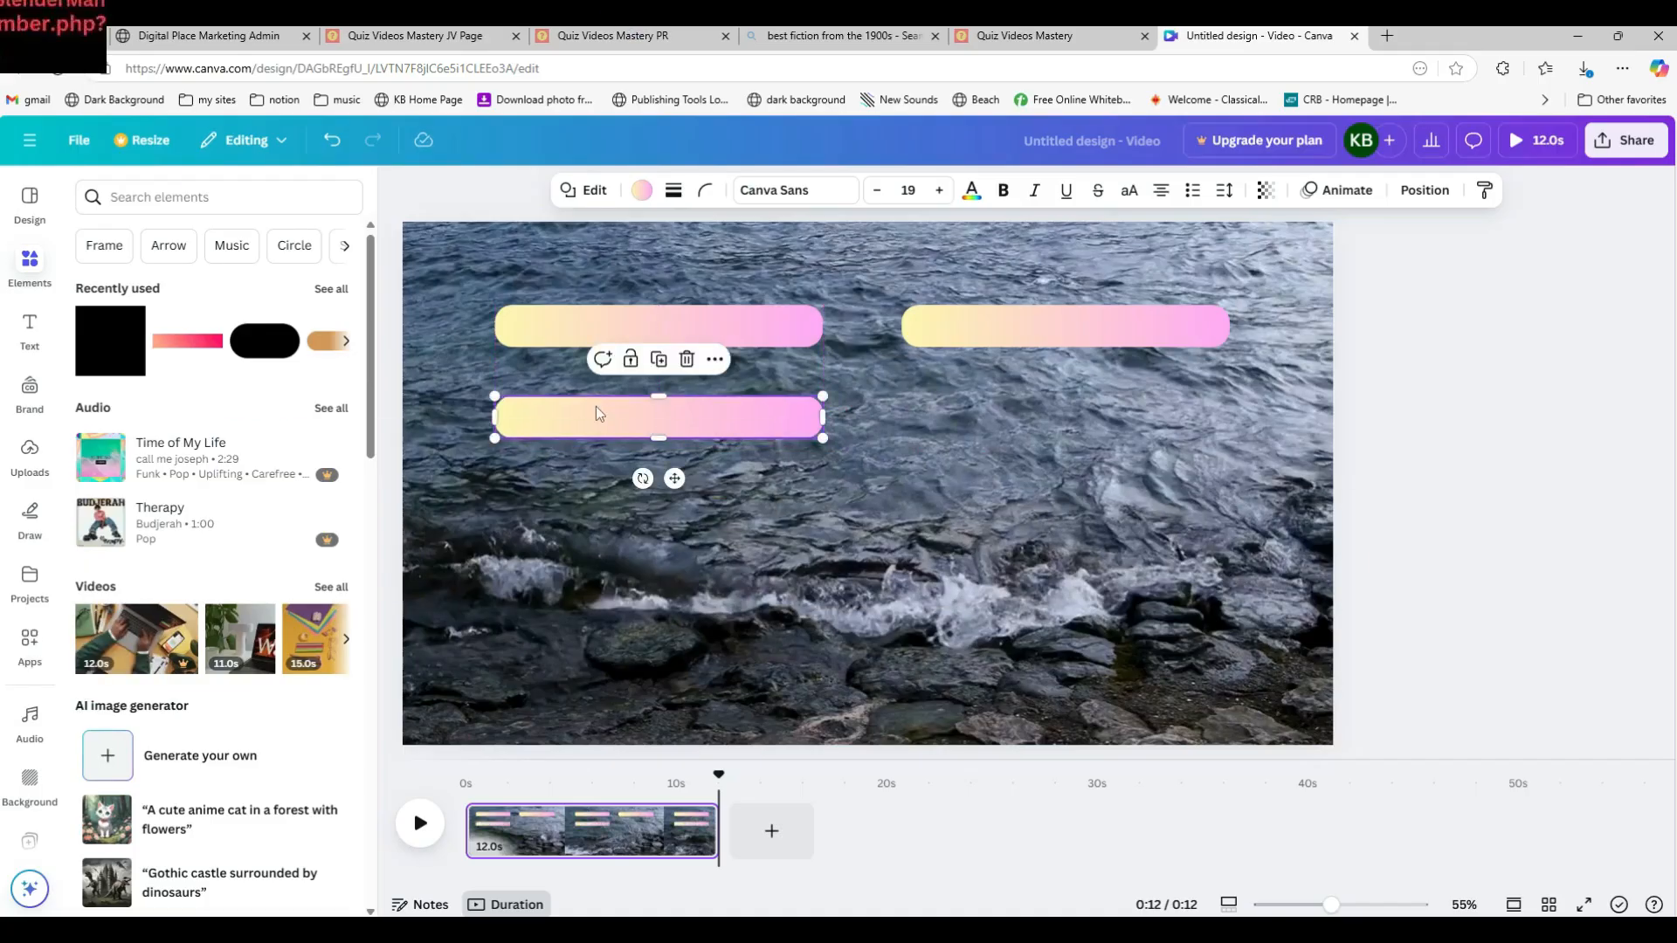
# Step: Duplicate the upper-right bar and place the copy below it, completing a two-by-two grid of bars
pyautogui.click(997, 330)
pyautogui.hotkey('ctrl', 'd')
pyautogui.moveTo(997, 342); pyautogui.dragTo(991, 419)
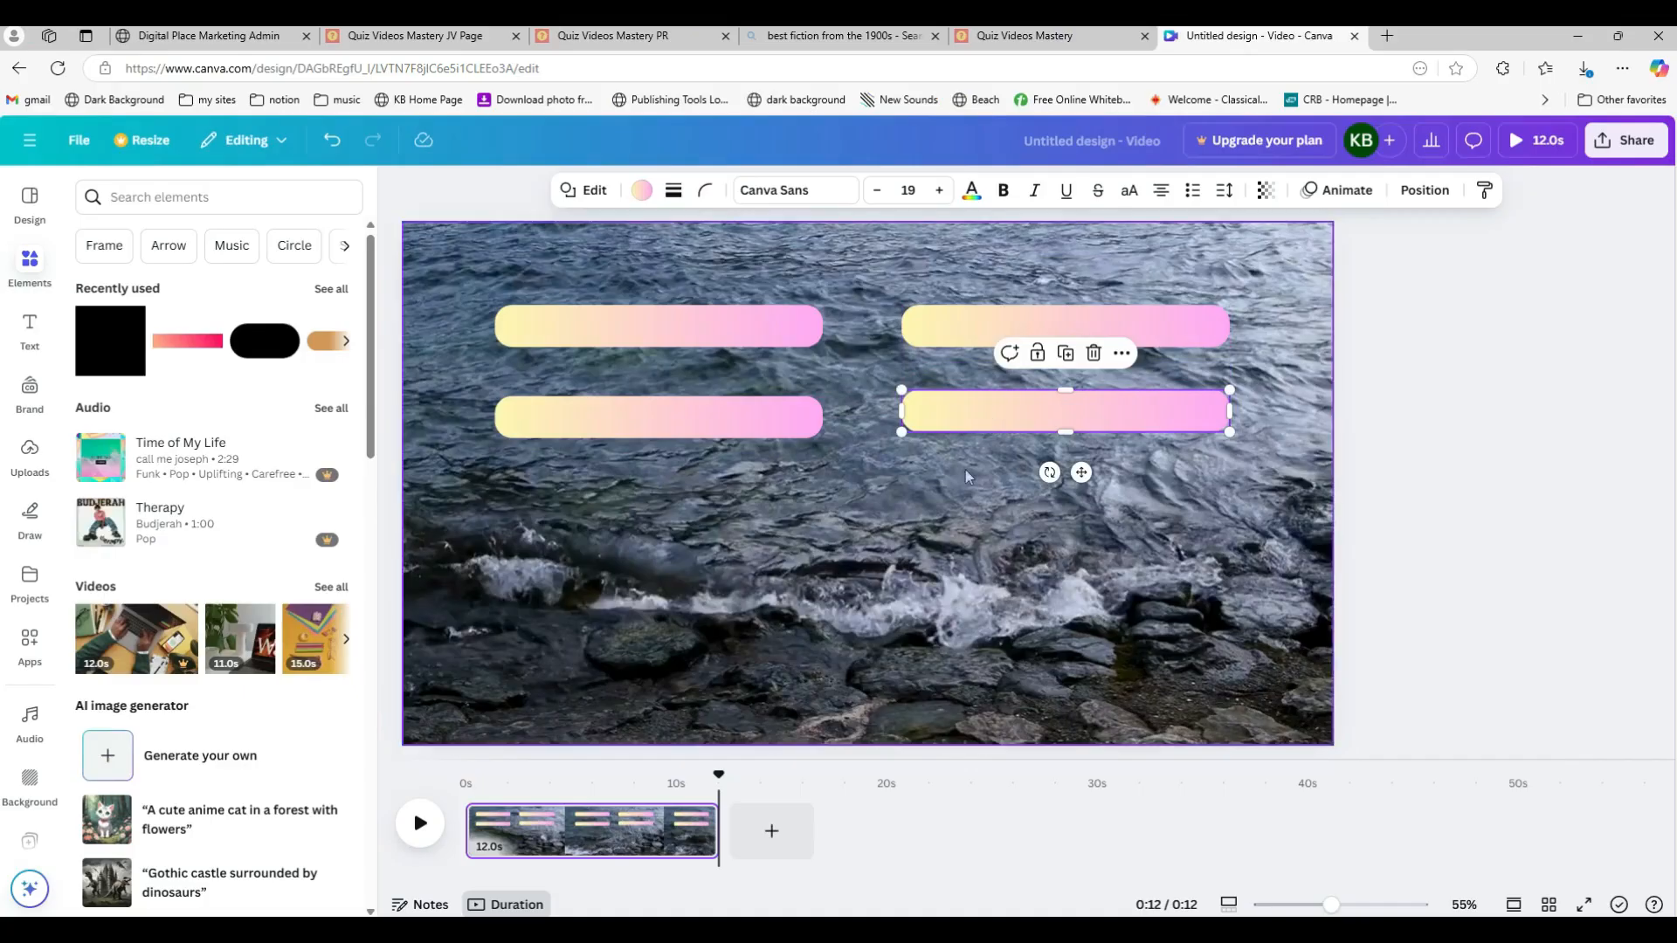
pyautogui.click(917, 548)
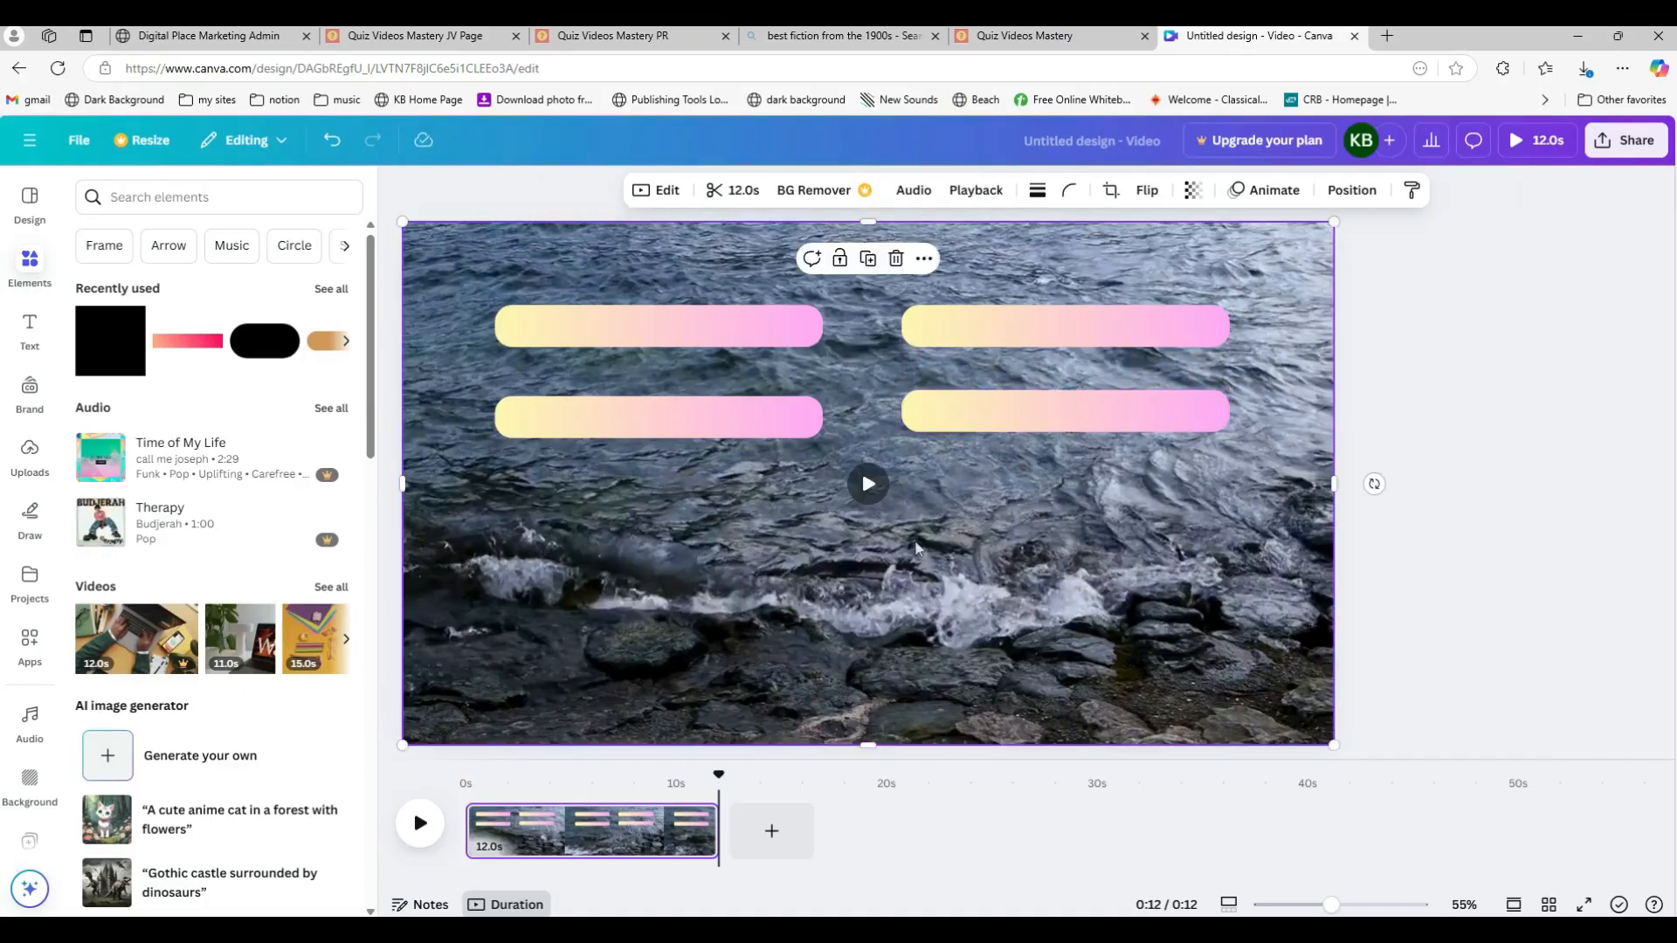
# Step: Duplicate a bar to the lower middle of the canvas and fill the copy with the blue-to-purple gradient
pyautogui.click(720, 415)
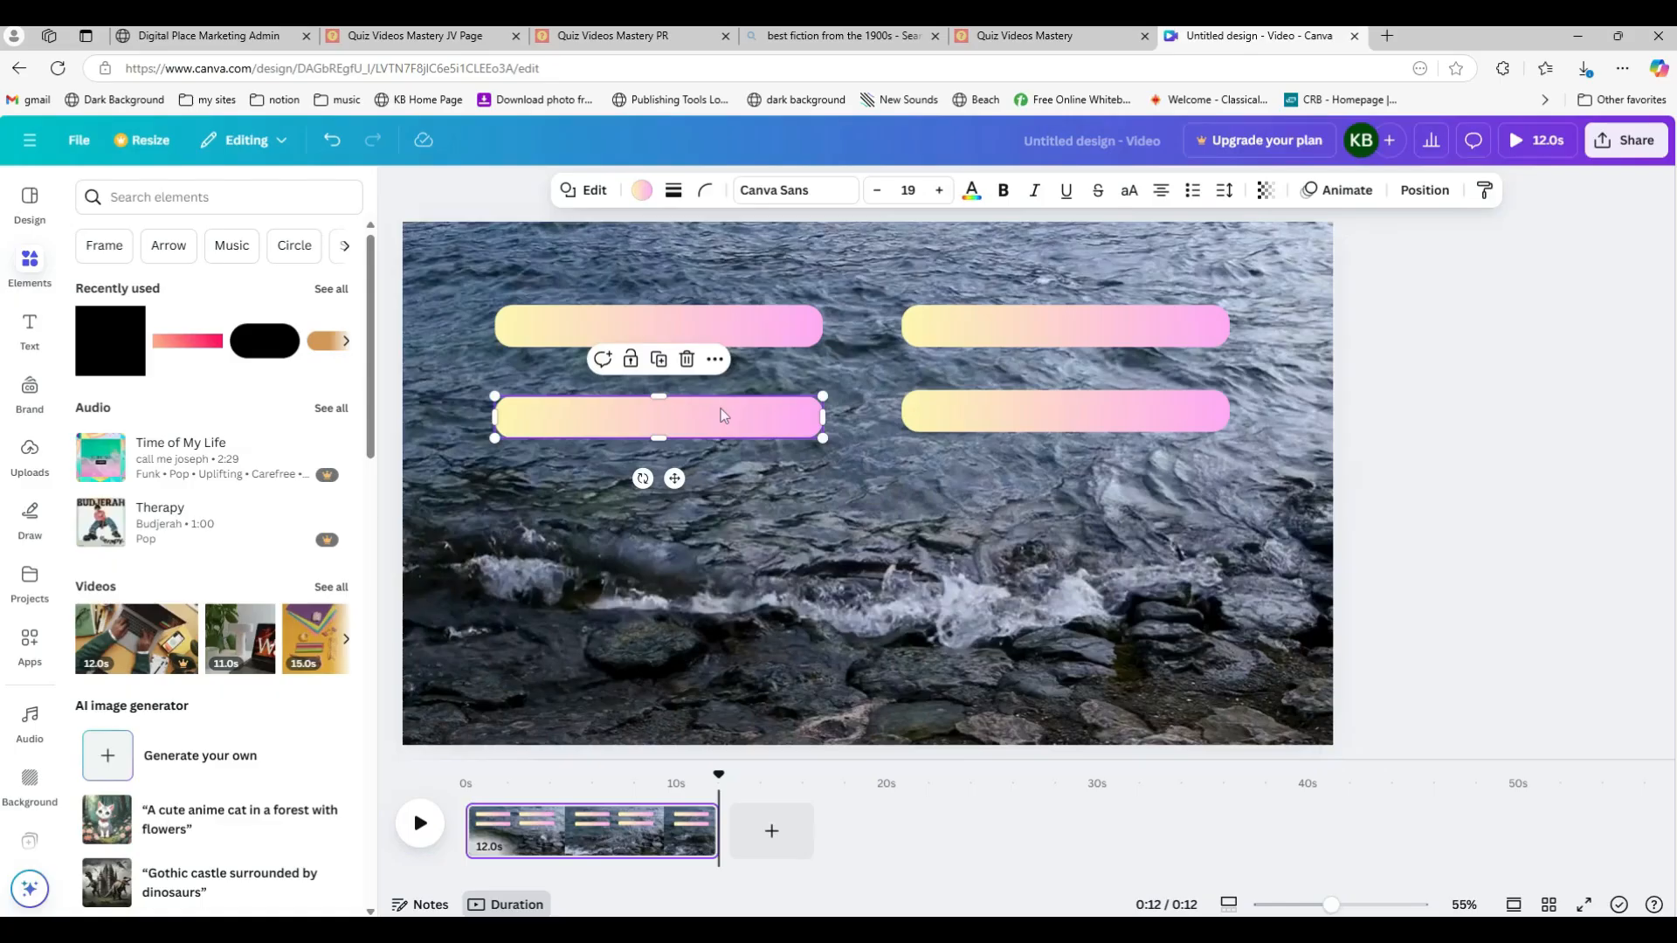
pyautogui.moveTo(721, 414); pyautogui.dragTo(938, 616)
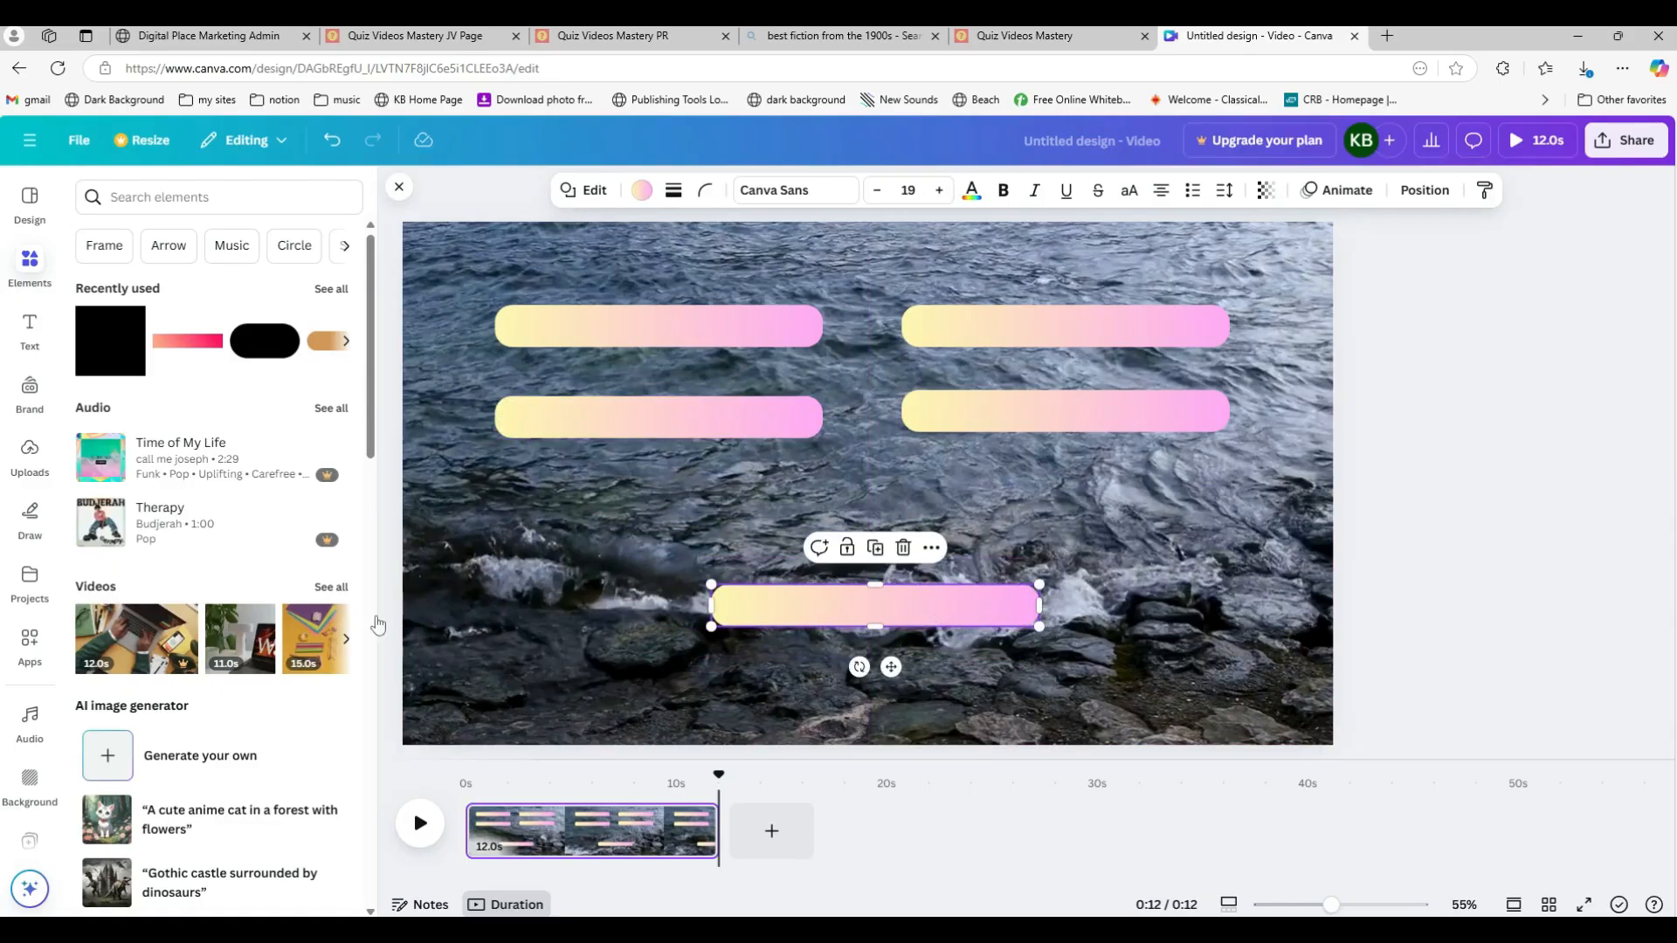
pyautogui.click(641, 189)
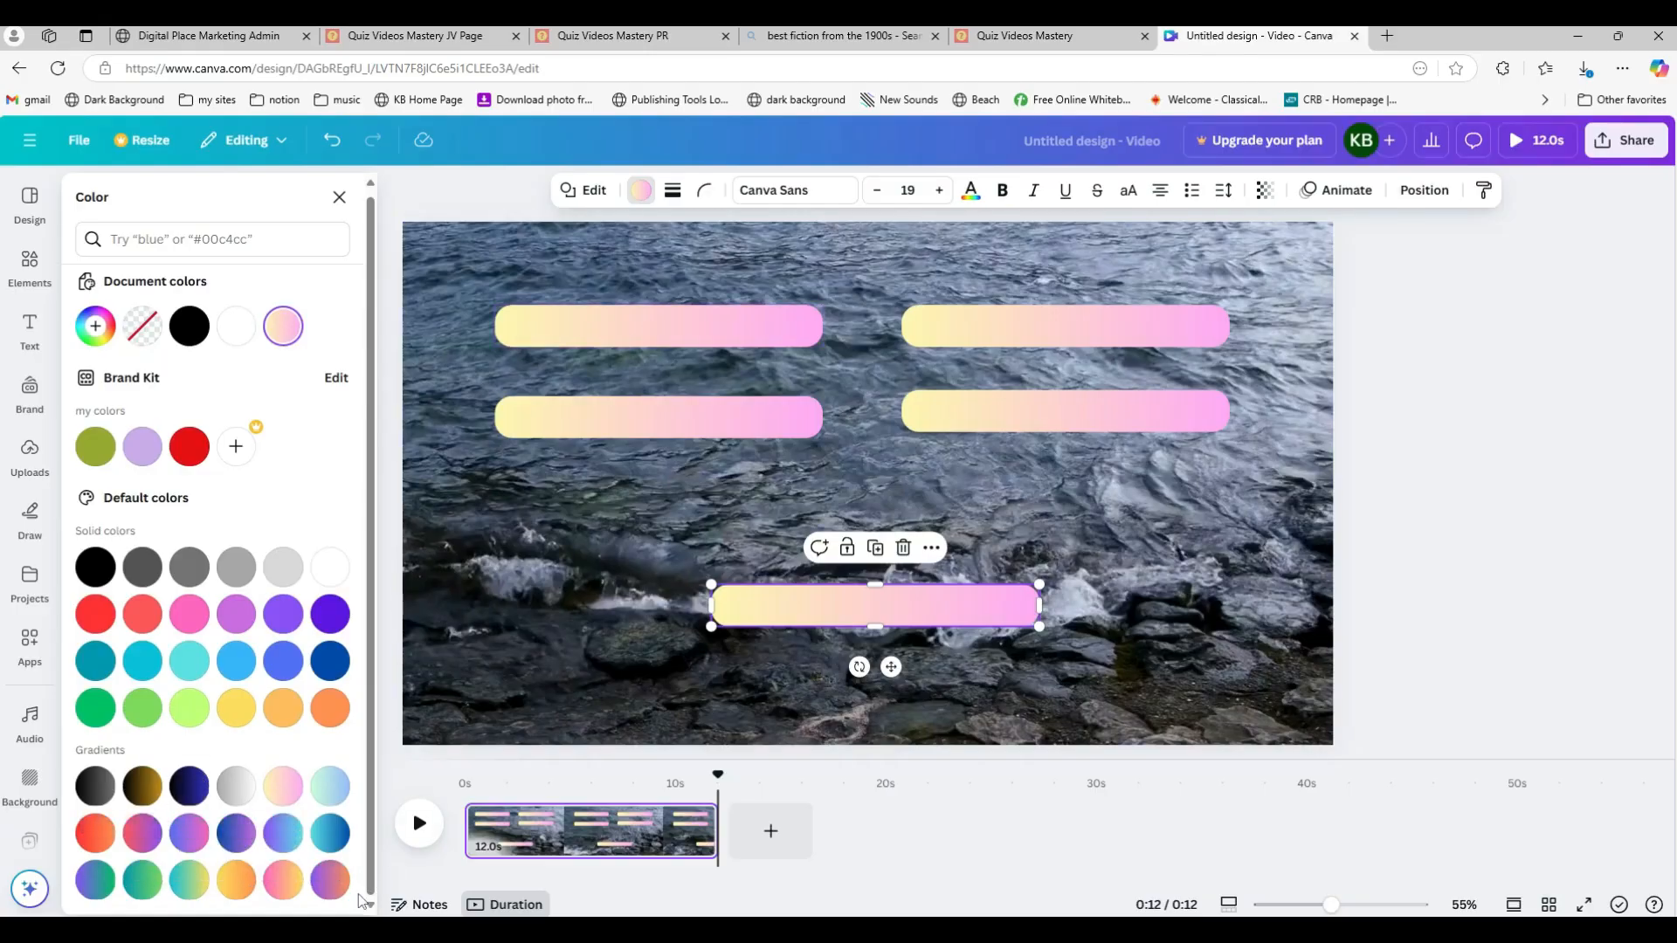
pyautogui.click(236, 834)
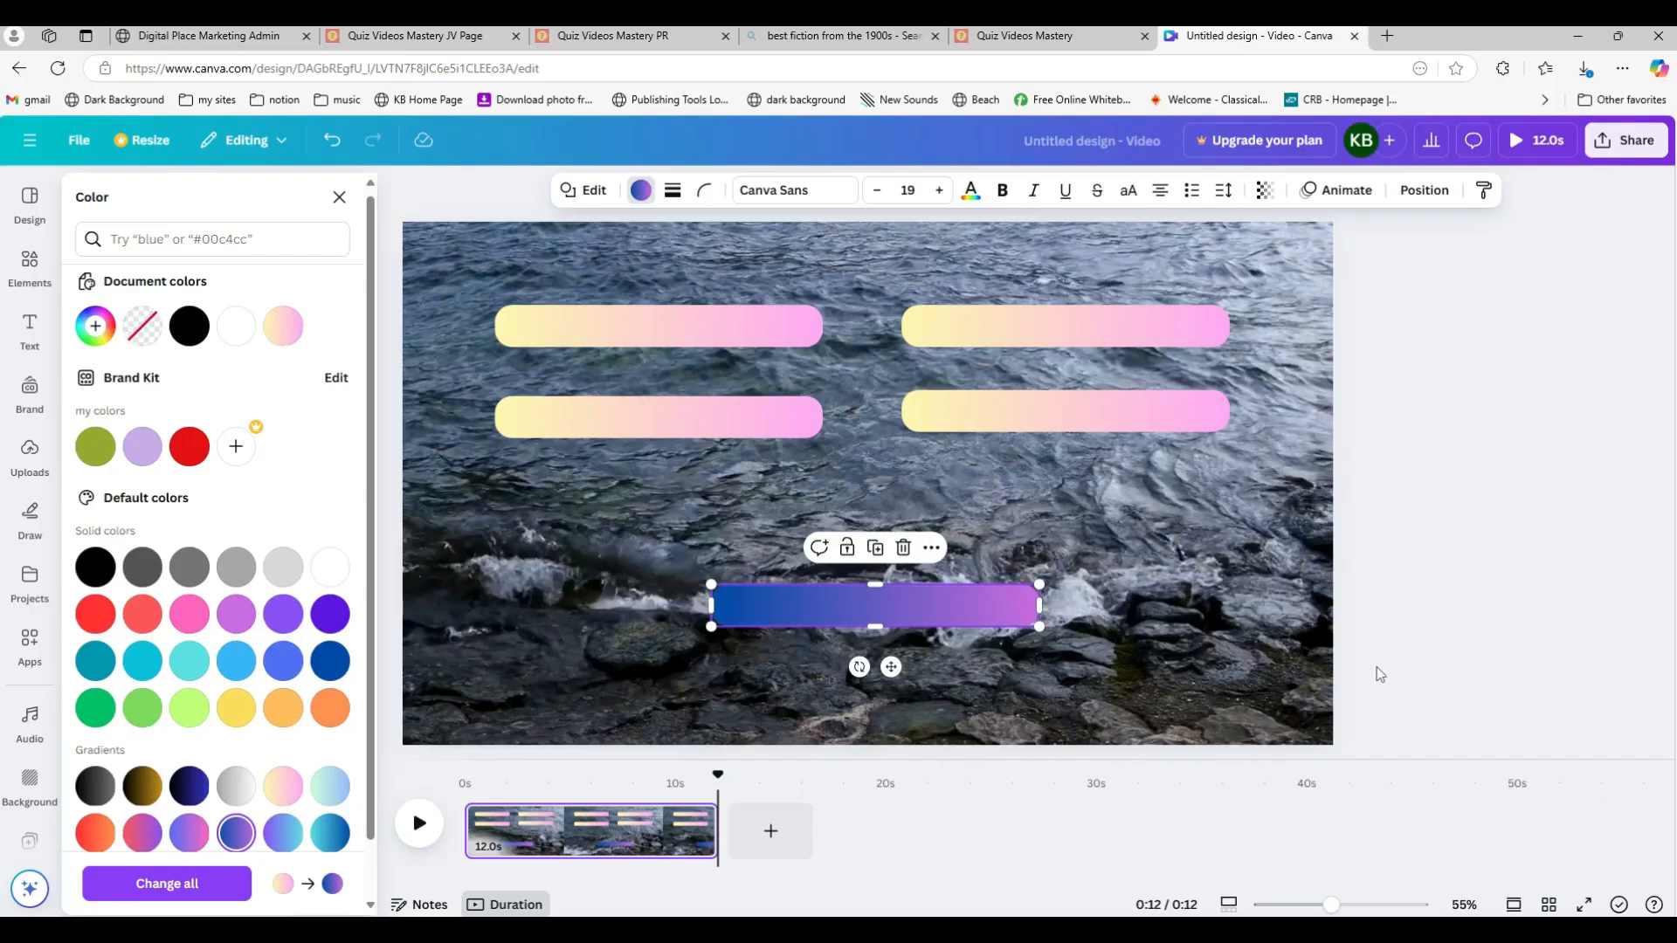
pyautogui.press('Escape')
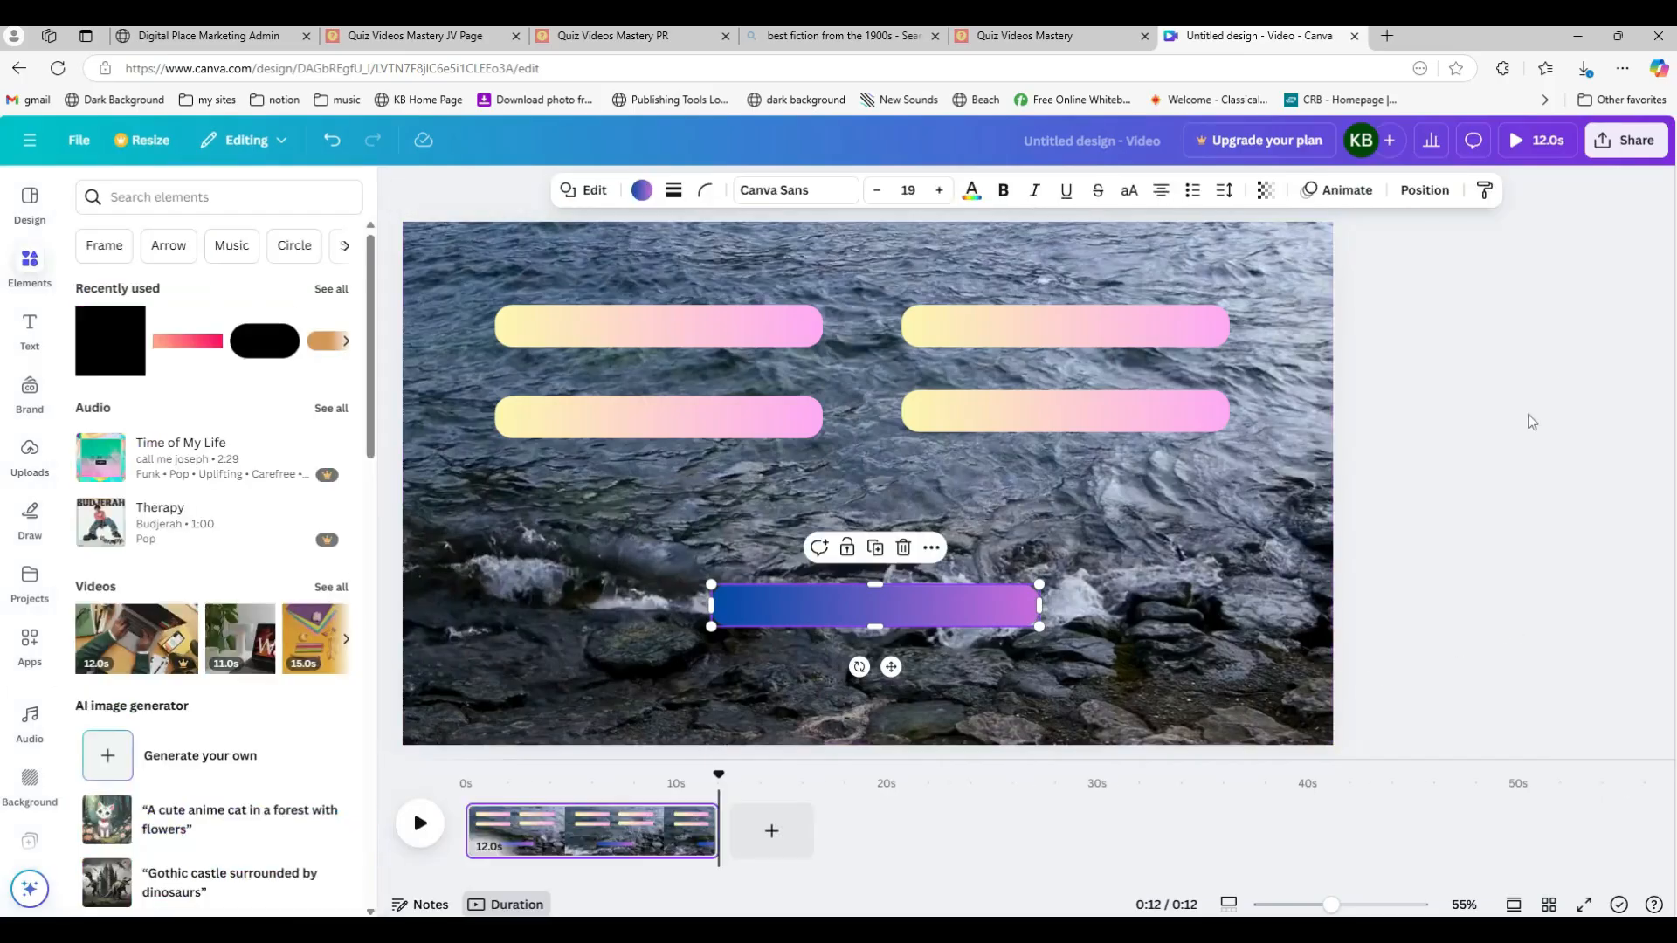
# Step: Add a subheading text box, move it above the bars at the top of the canvas and widen it across them
pyautogui.moveTo(1676, 97); pyautogui.dragTo(1676, 170)
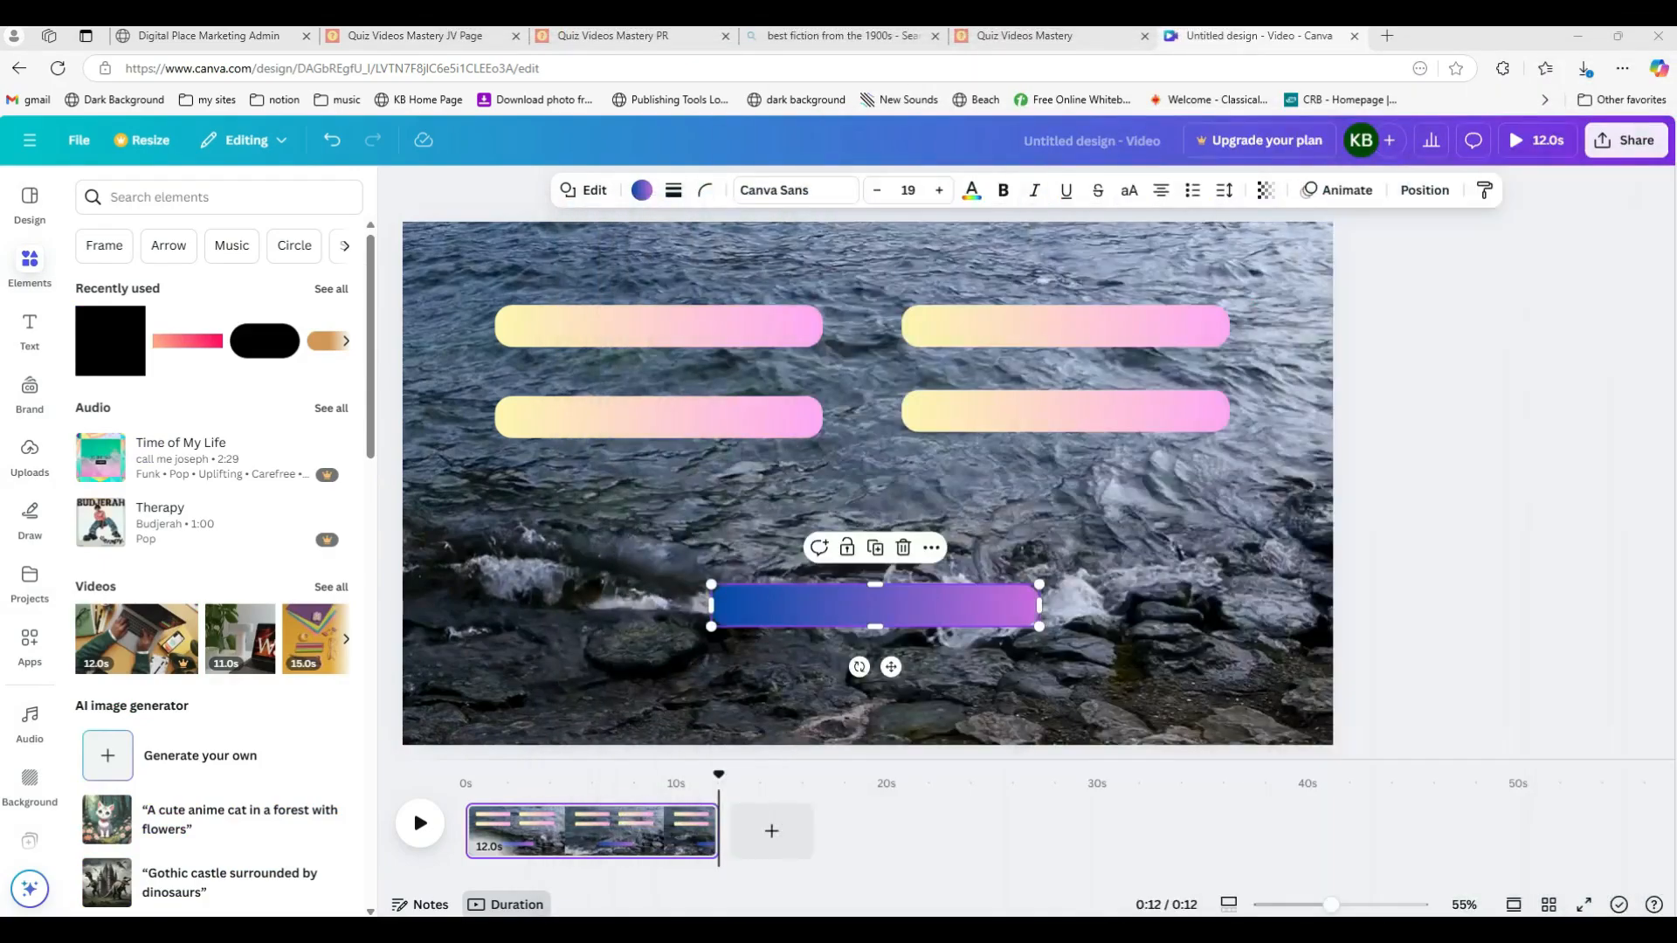
pyautogui.click(28, 338)
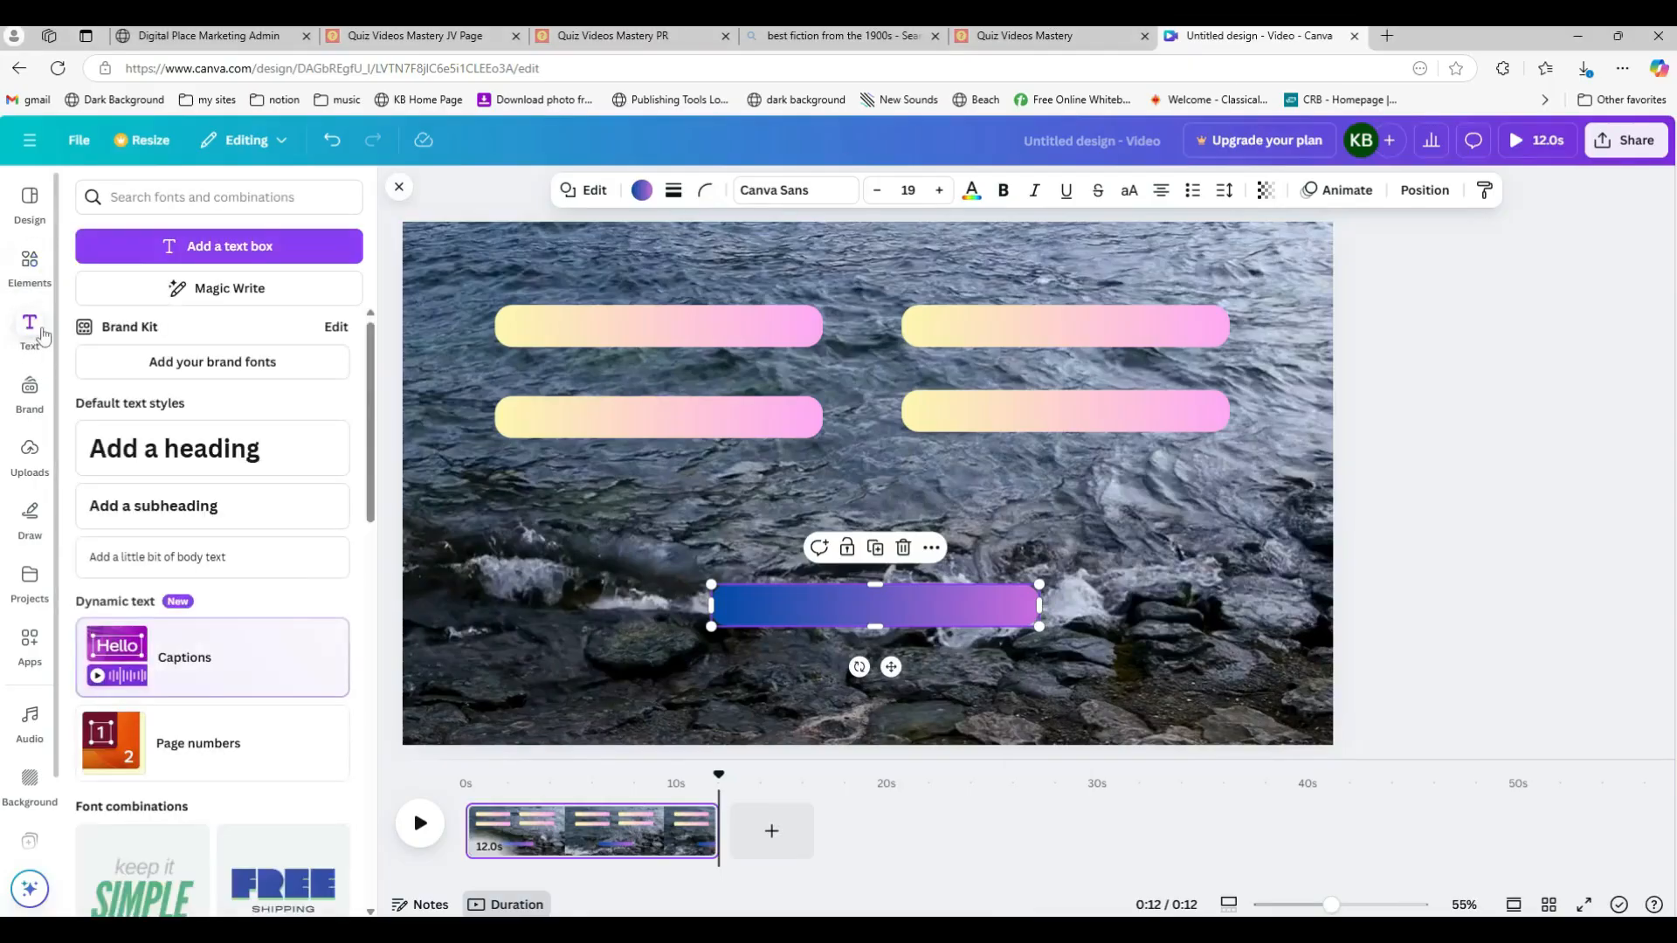
pyautogui.click(199, 507)
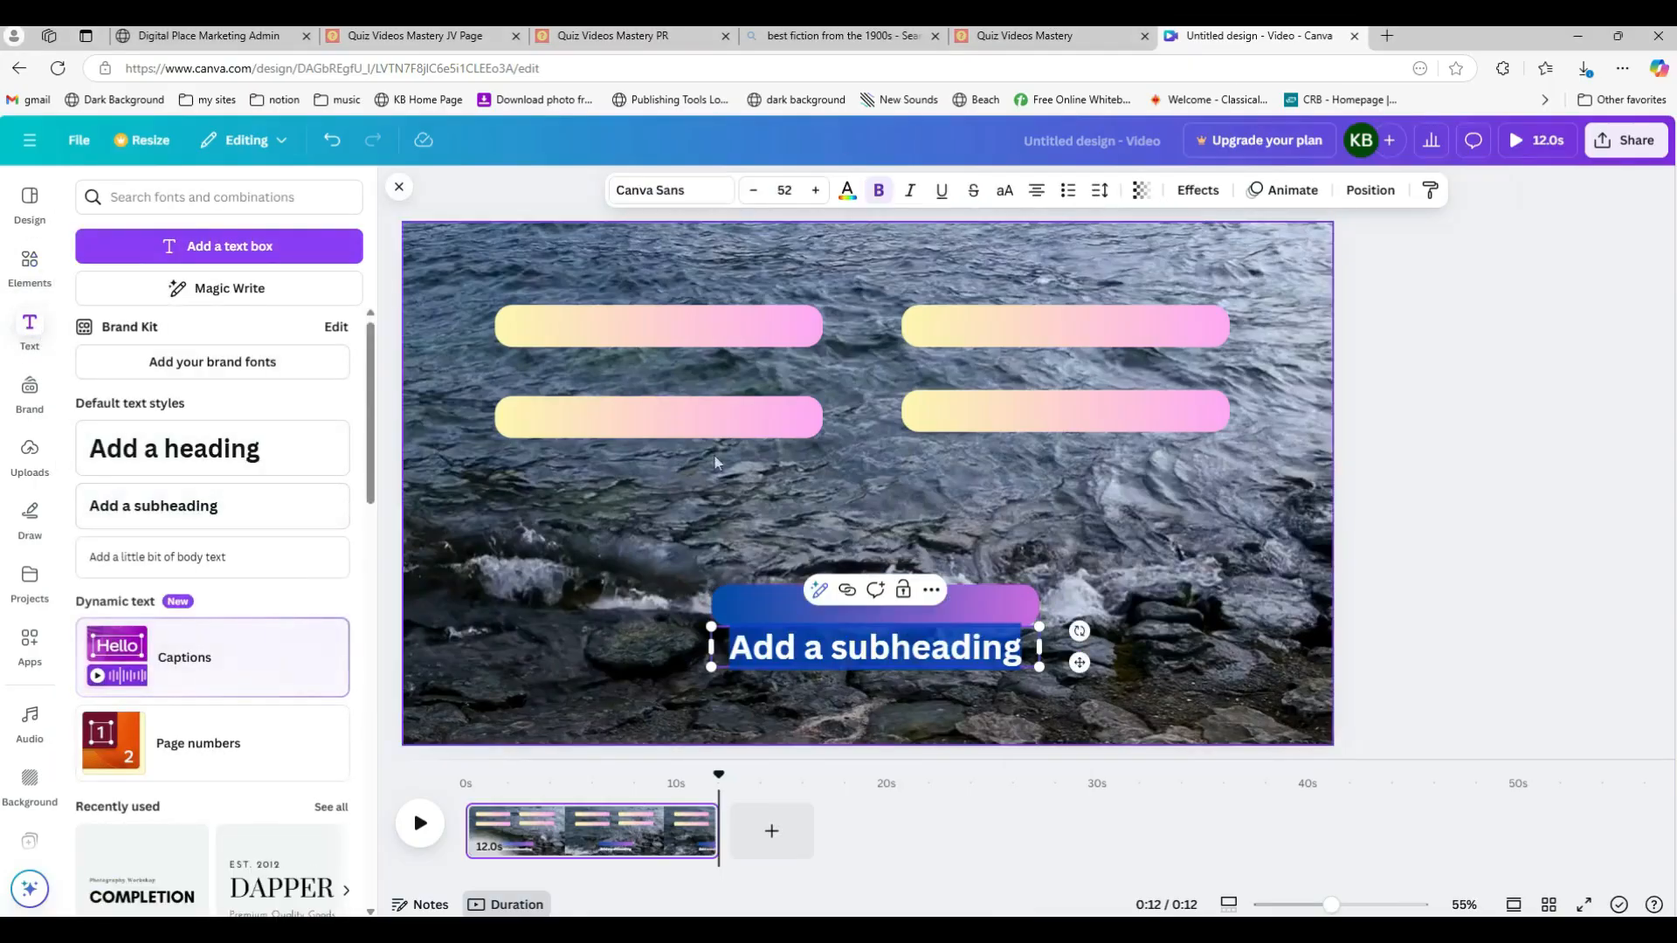
pyautogui.click(1408, 580)
pyautogui.moveTo(977, 655); pyautogui.dragTo(1213, 254)
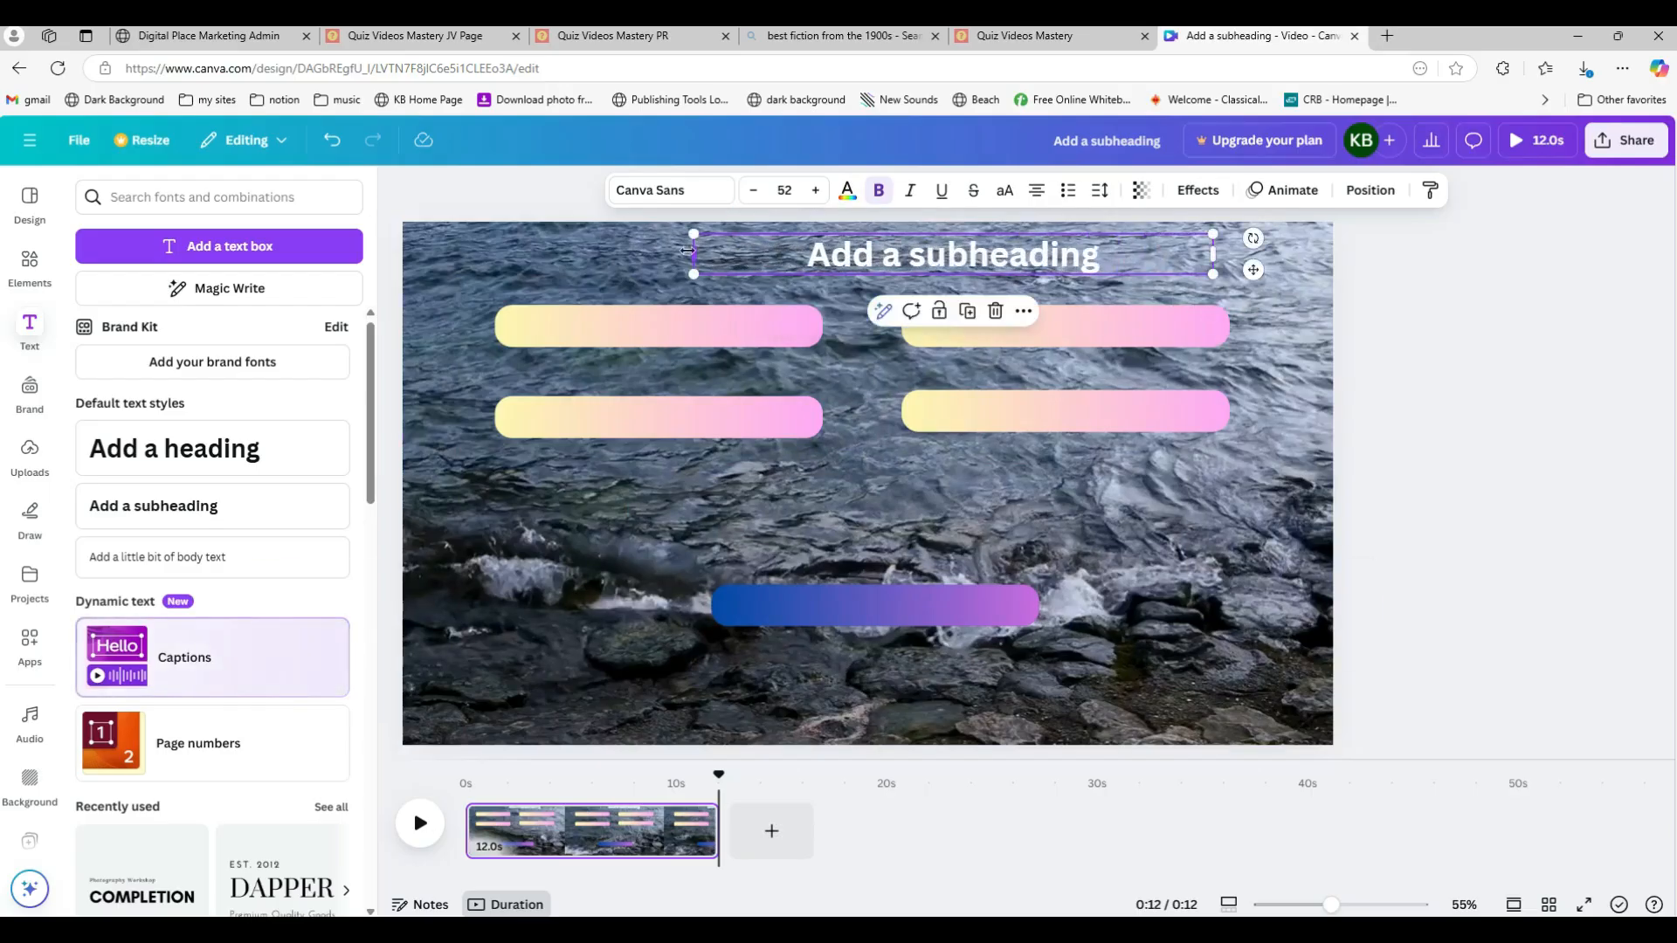
pyautogui.moveTo(693, 254); pyautogui.dragTo(478, 259)
pyautogui.moveTo(484, 254); pyautogui.dragTo(487, 254)
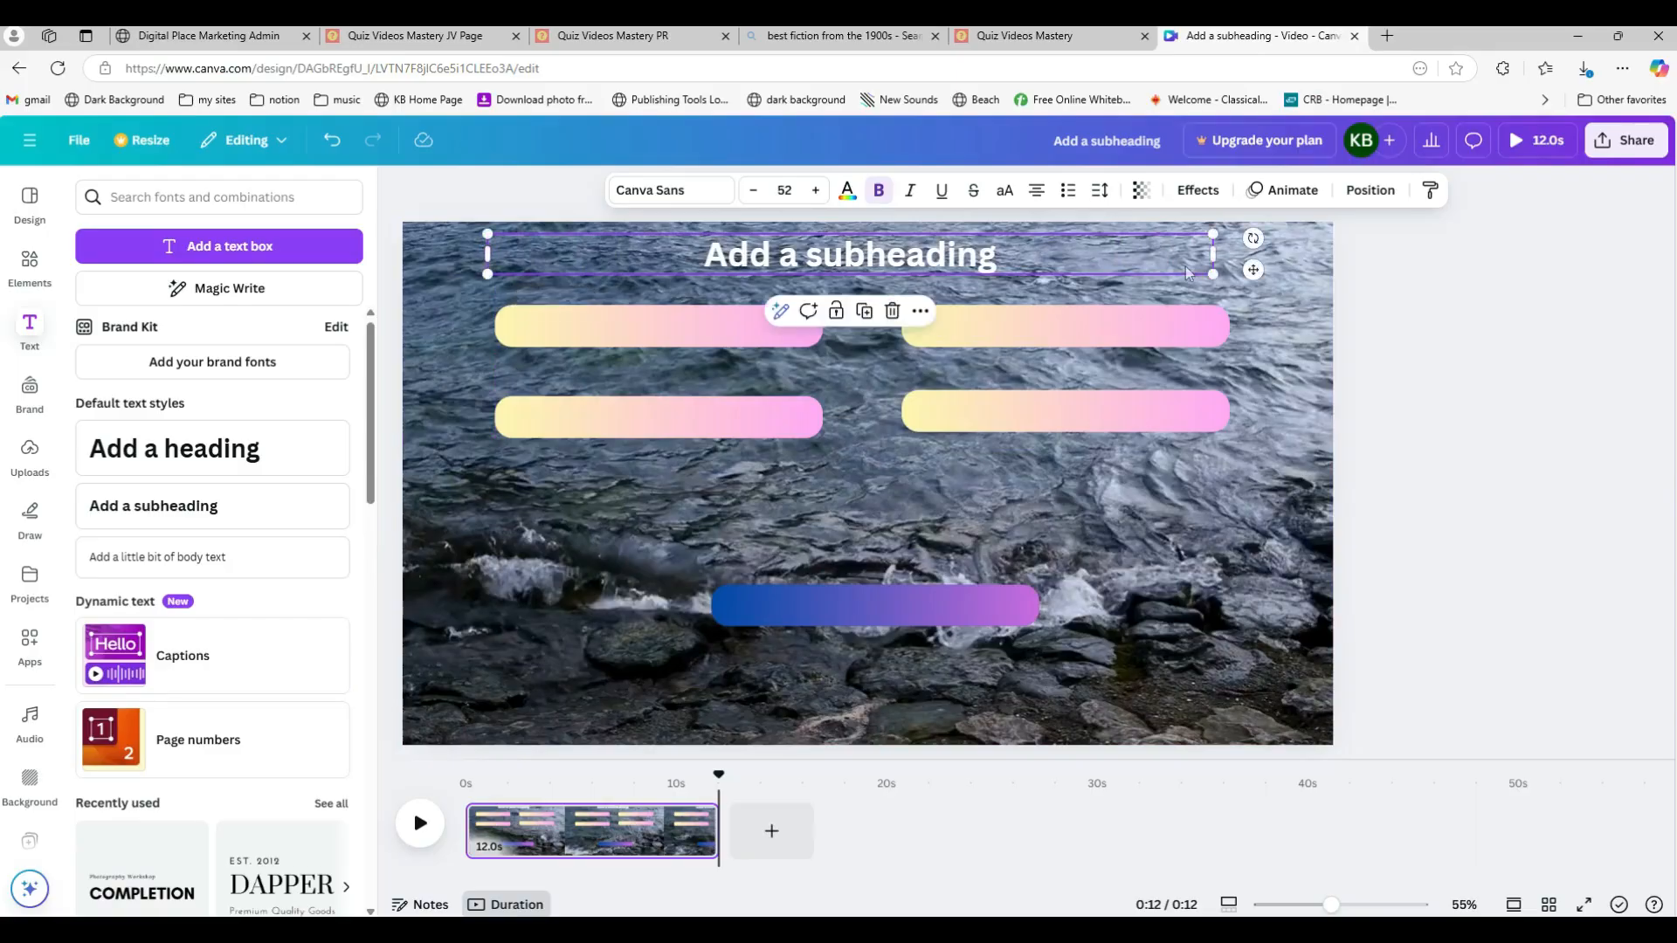
pyautogui.moveTo(1220, 253); pyautogui.dragTo(1230, 253)
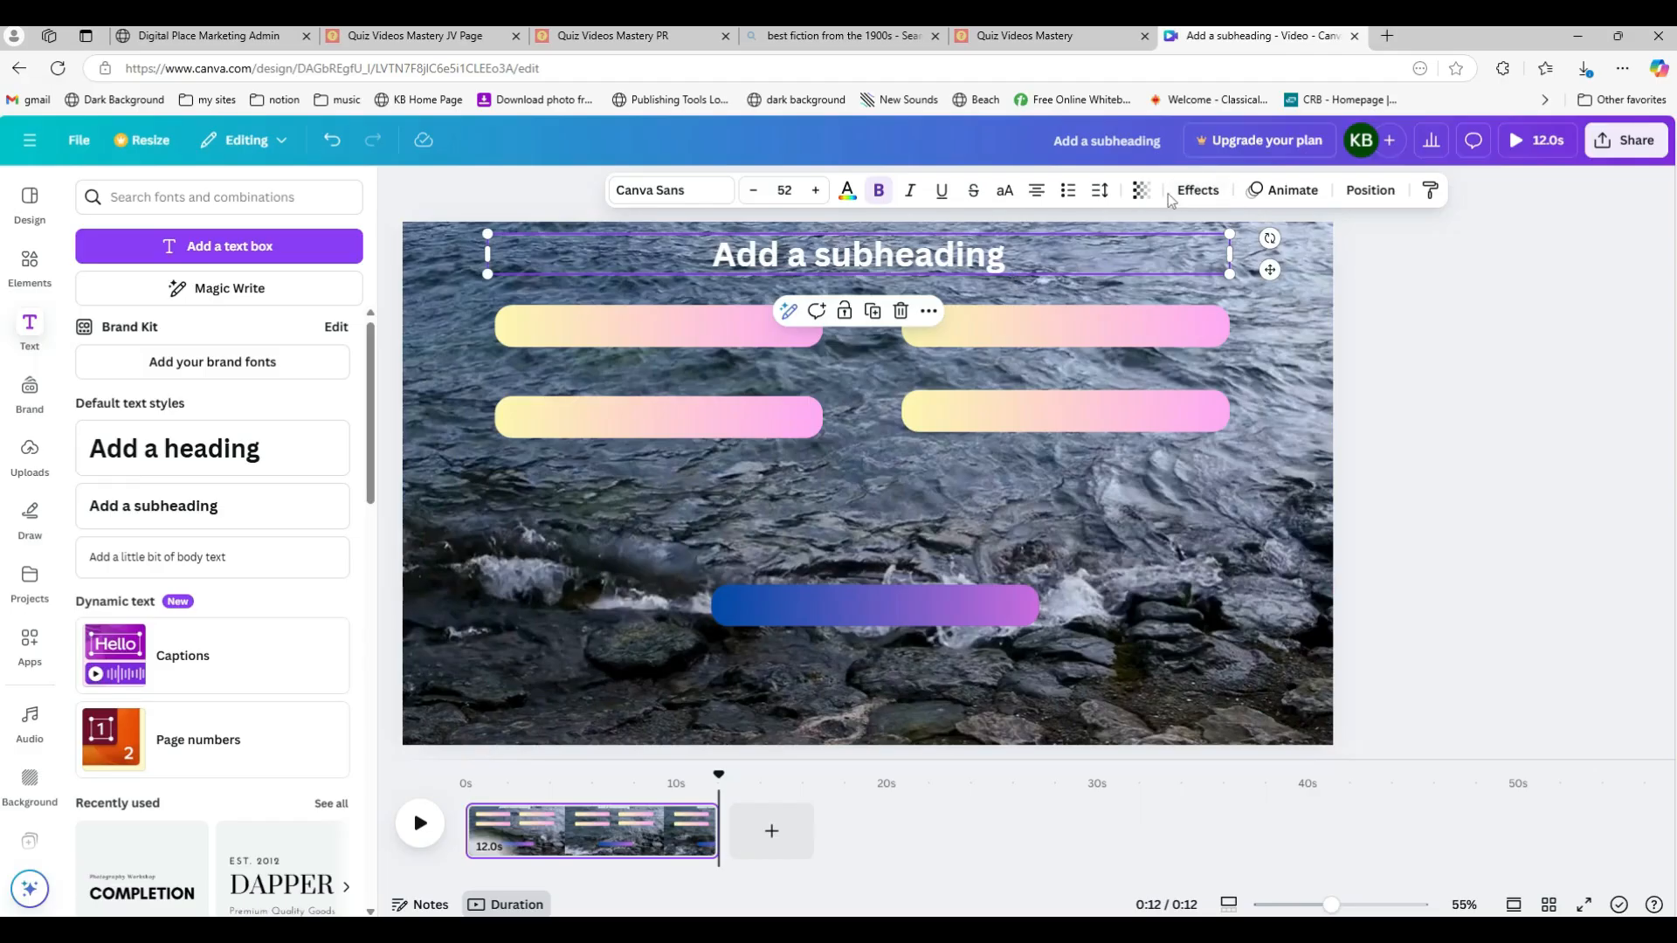
# Step: Apply the Outline effect to the subheading with a black outline and thickness about 119
pyautogui.click(1197, 191)
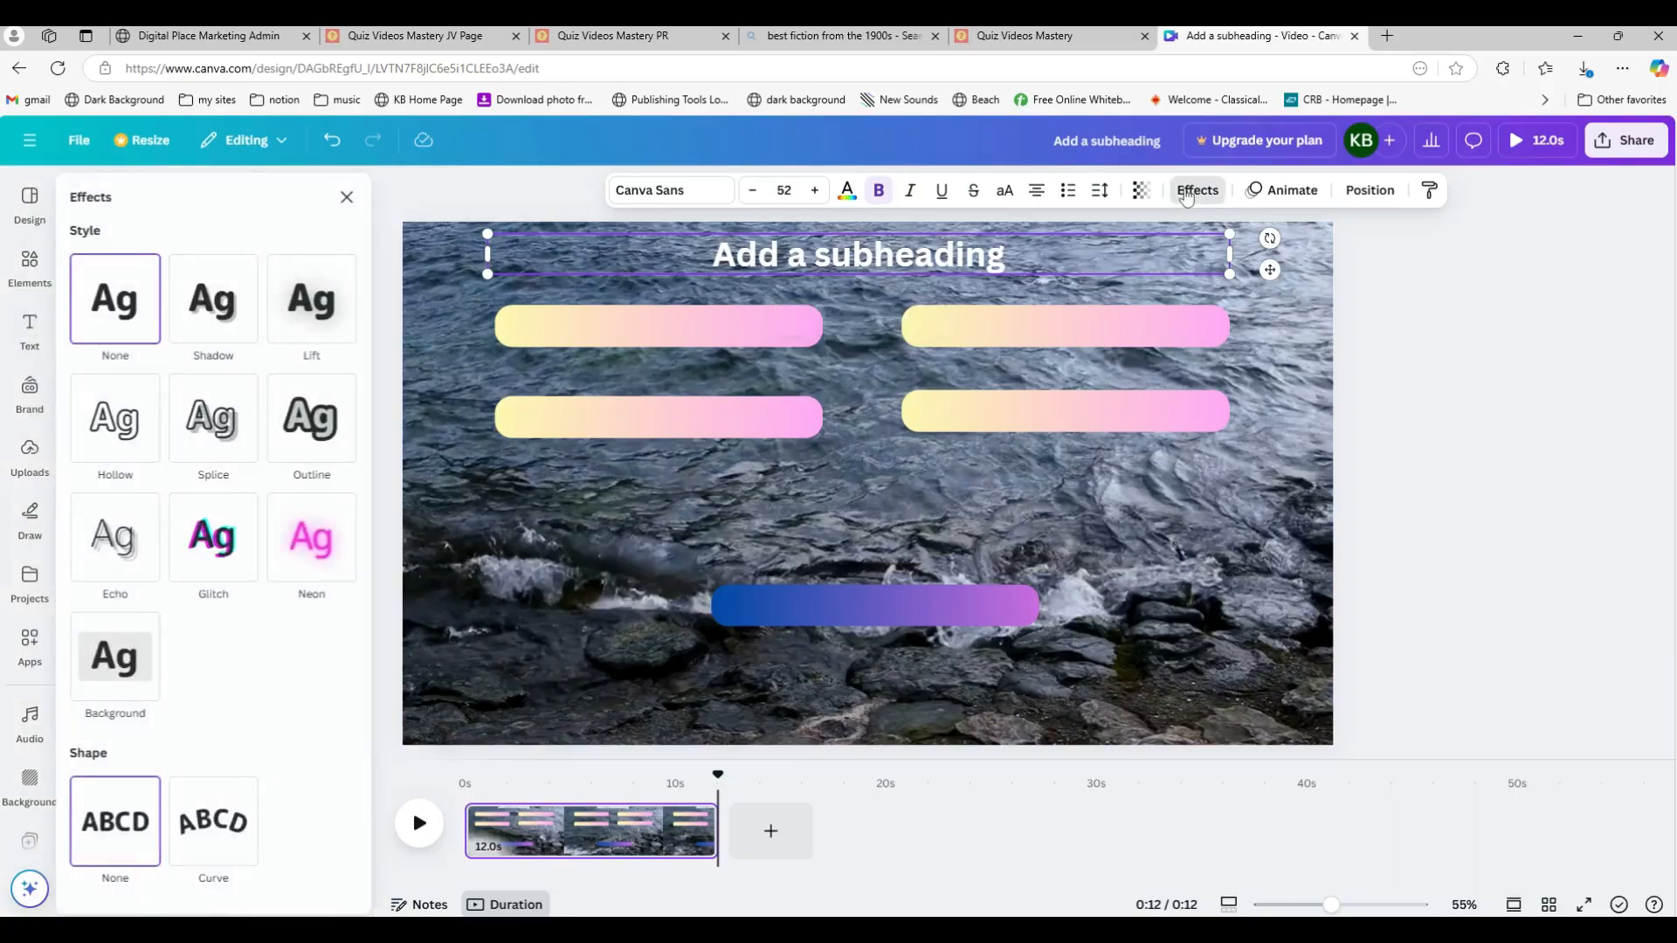
pyautogui.click(316, 418)
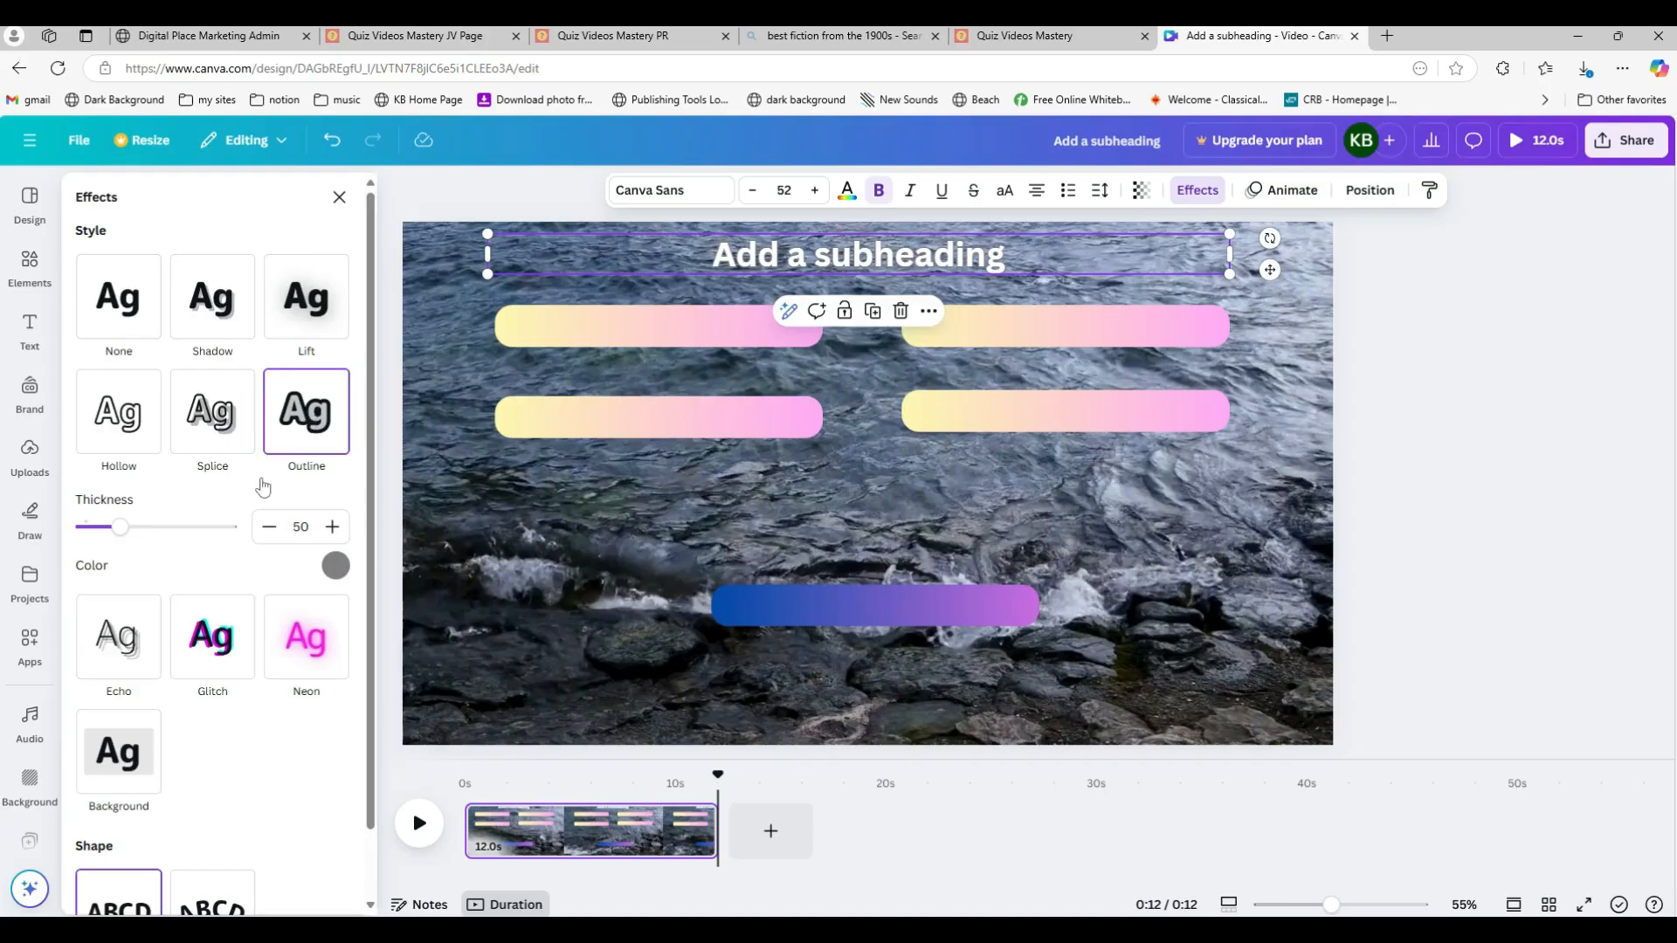
pyautogui.click(336, 566)
pyautogui.click(102, 482)
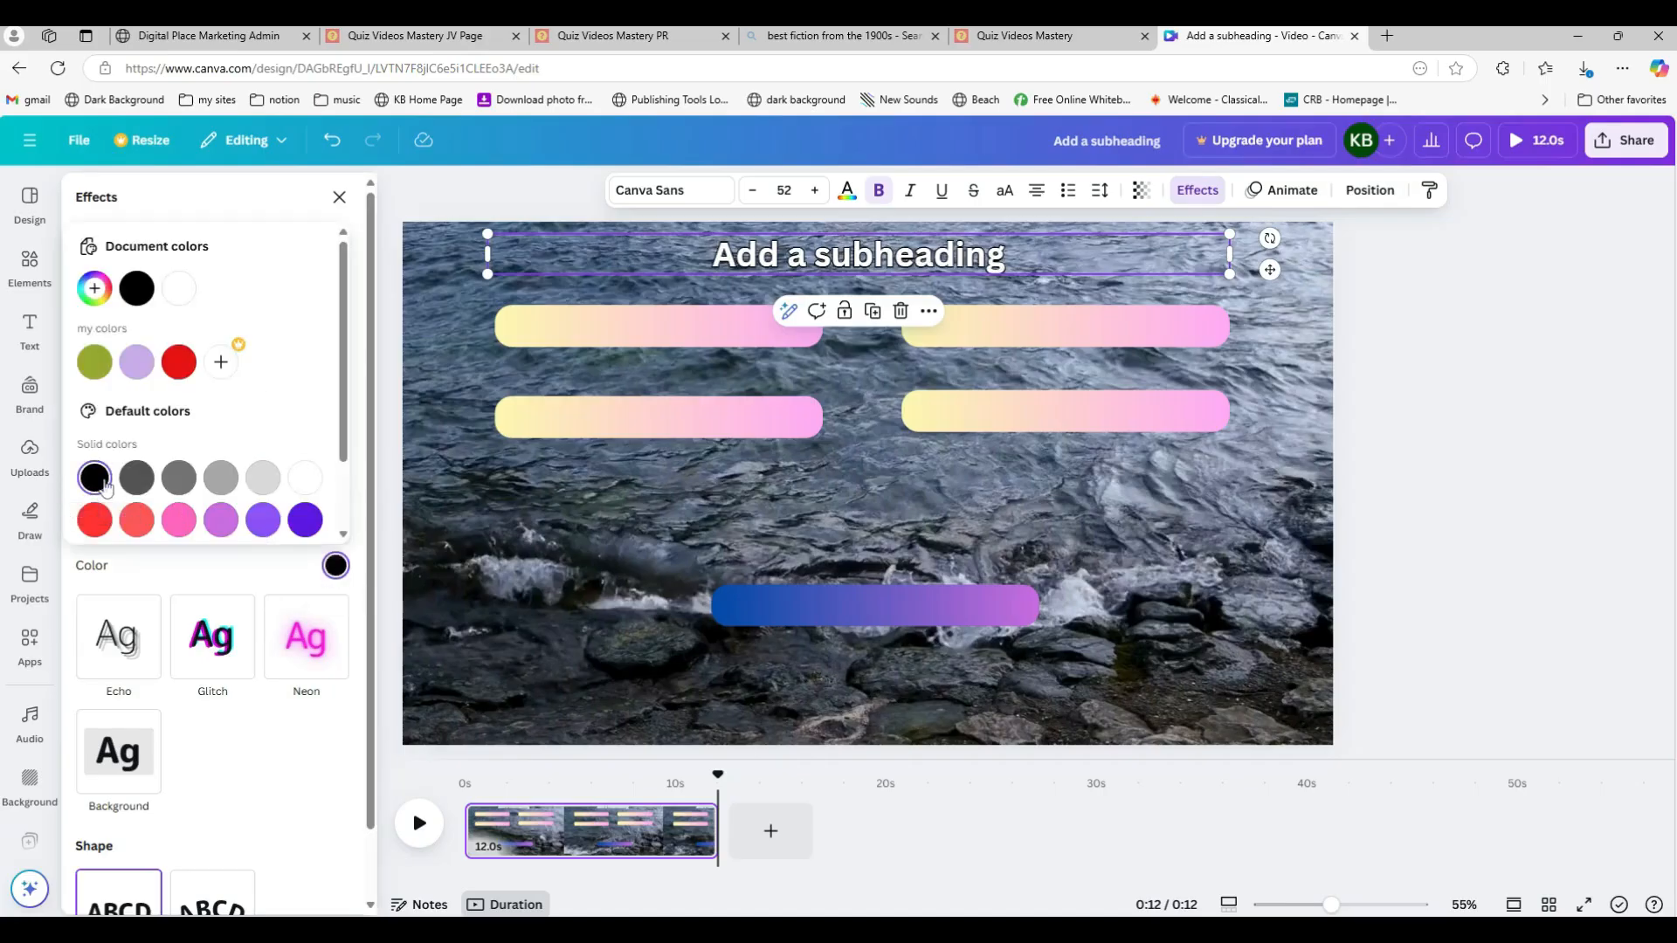
pyautogui.click(187, 582)
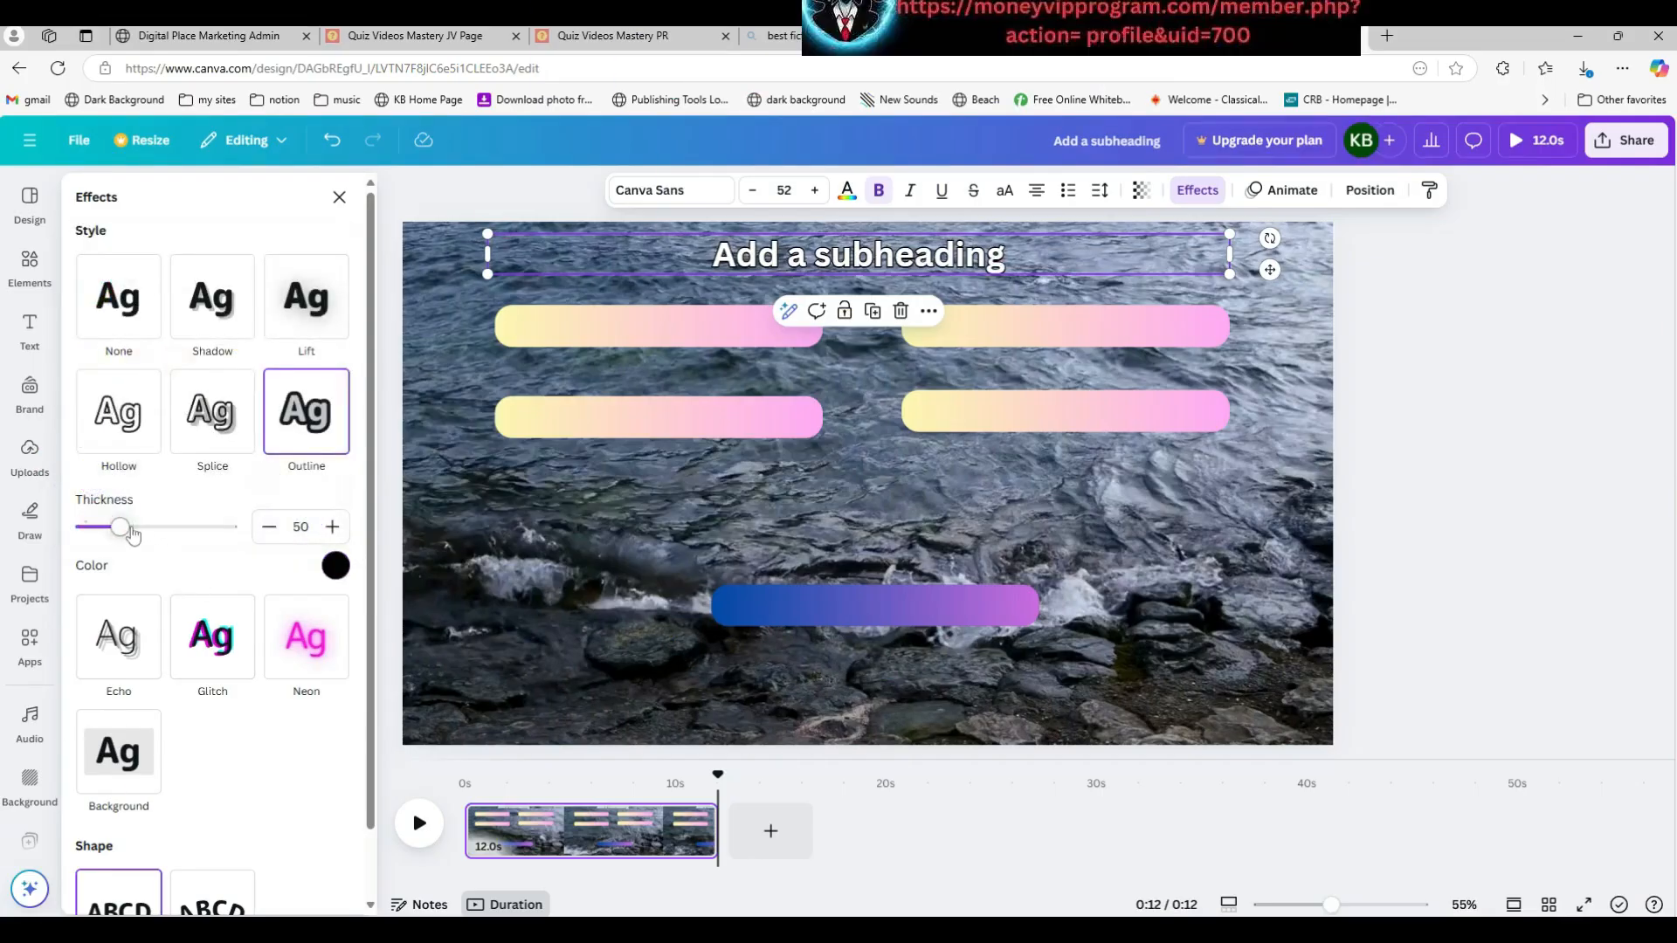
pyautogui.moveTo(132, 534); pyautogui.dragTo(172, 533)
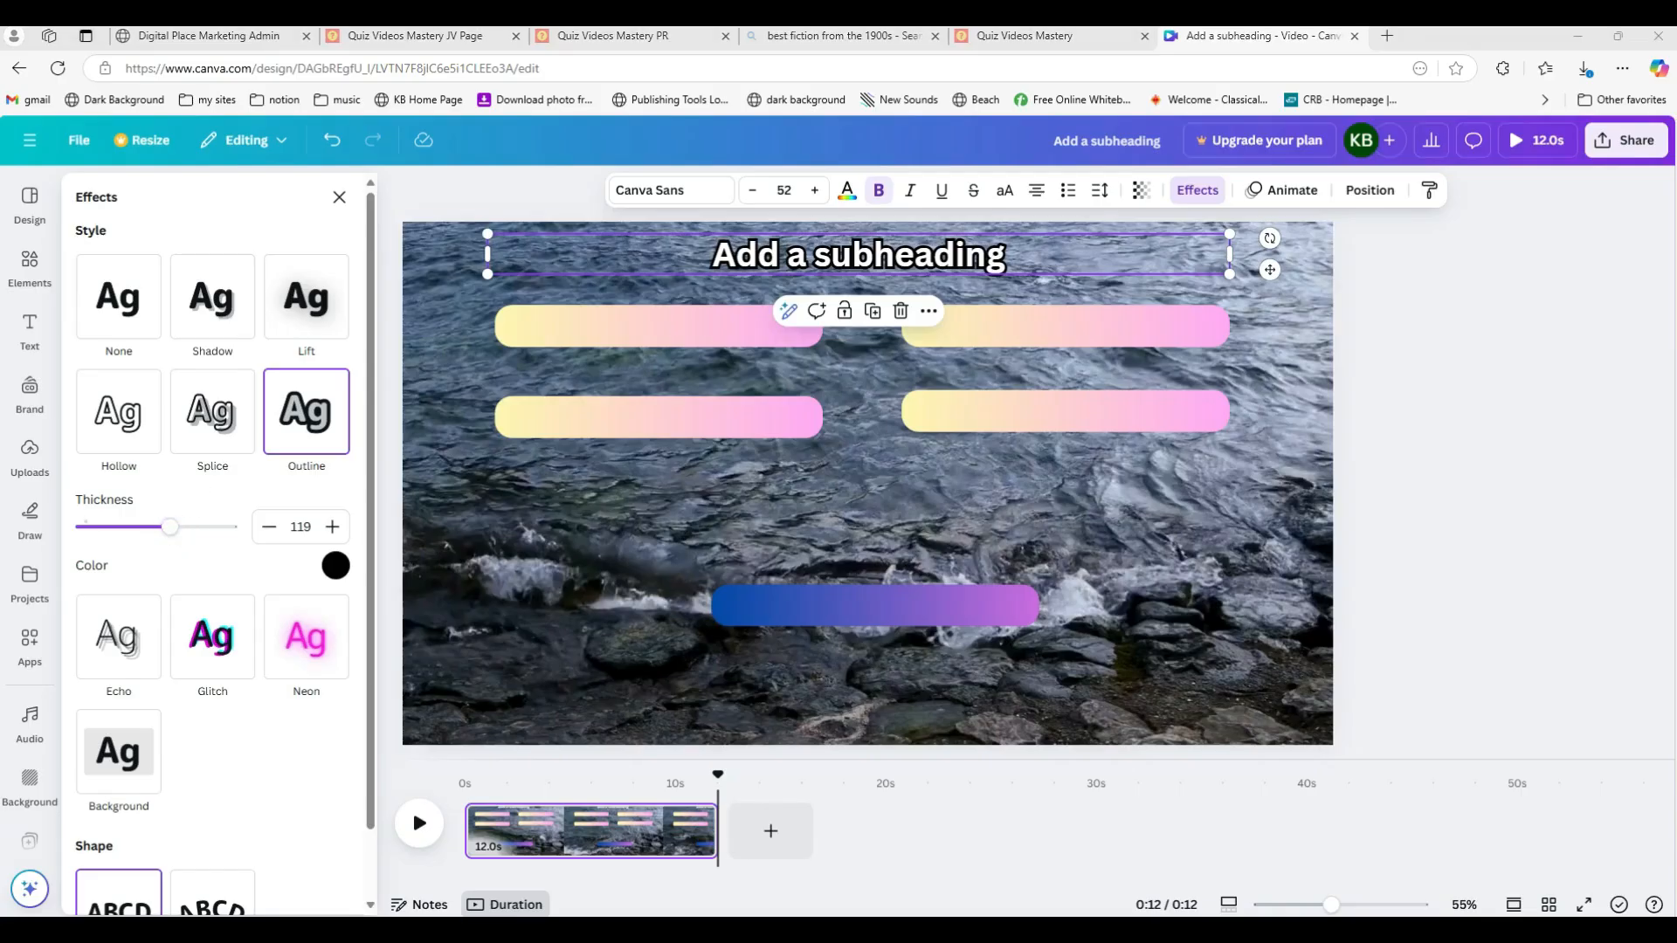
# Step: Replace the subheading text with the question "Which of these is not a breakfast food?"
pyautogui.doubleClick(952, 252)
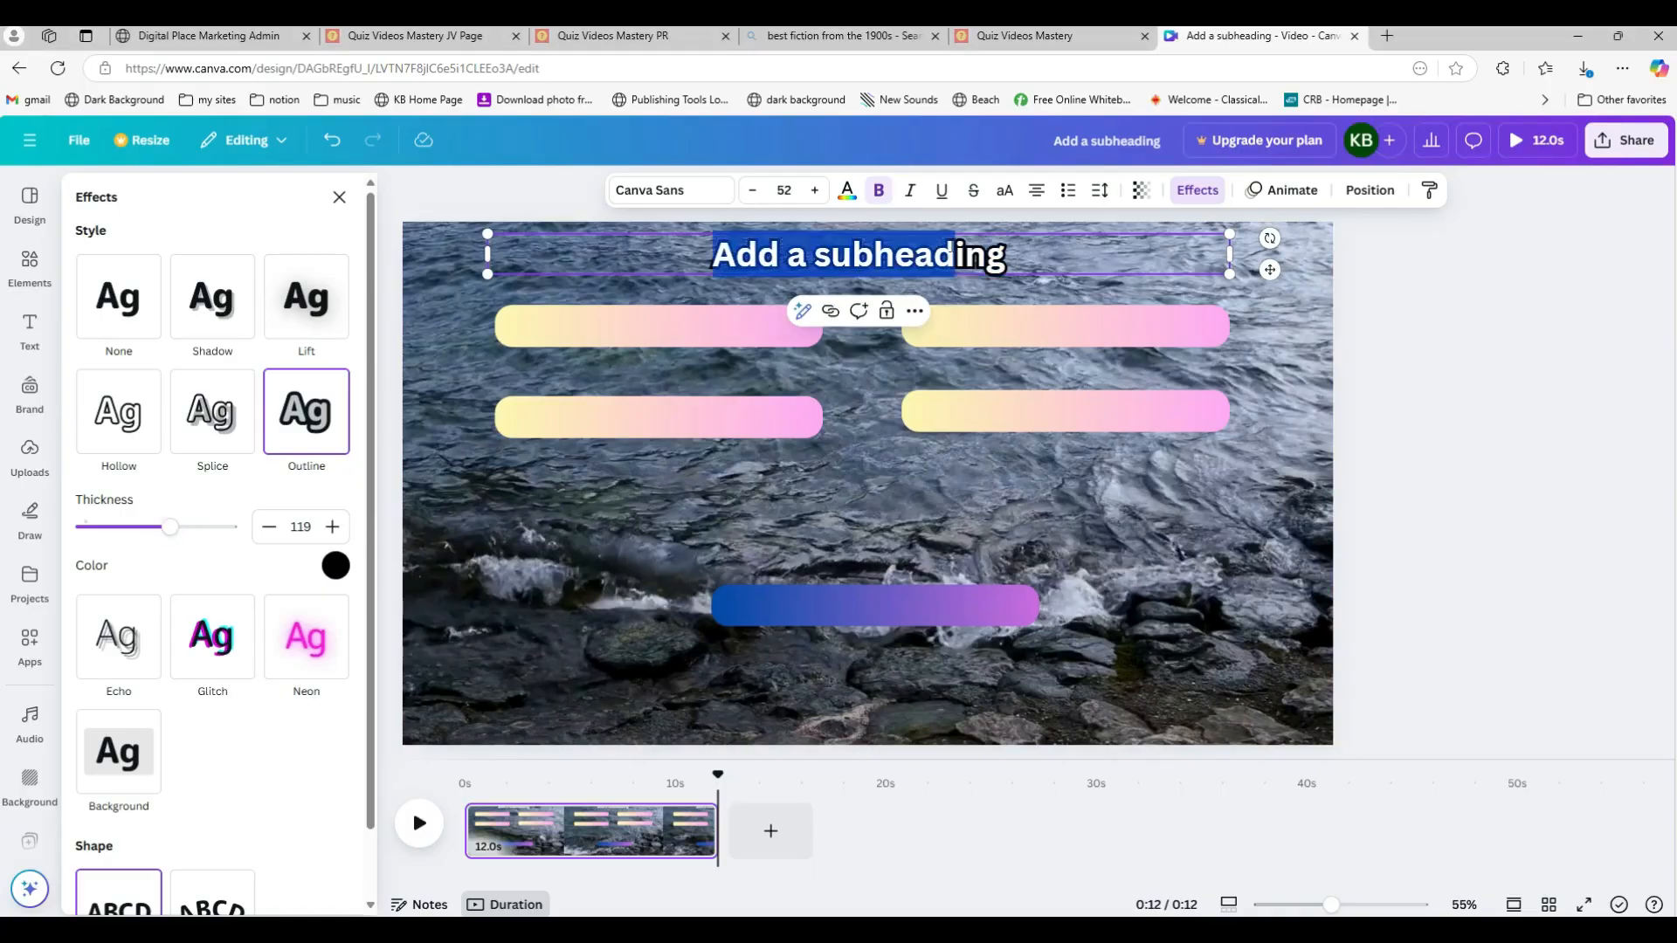
pyautogui.hotkey('ctrl', 'a')
pyautogui.write('Which of these is not a breakfast food?')
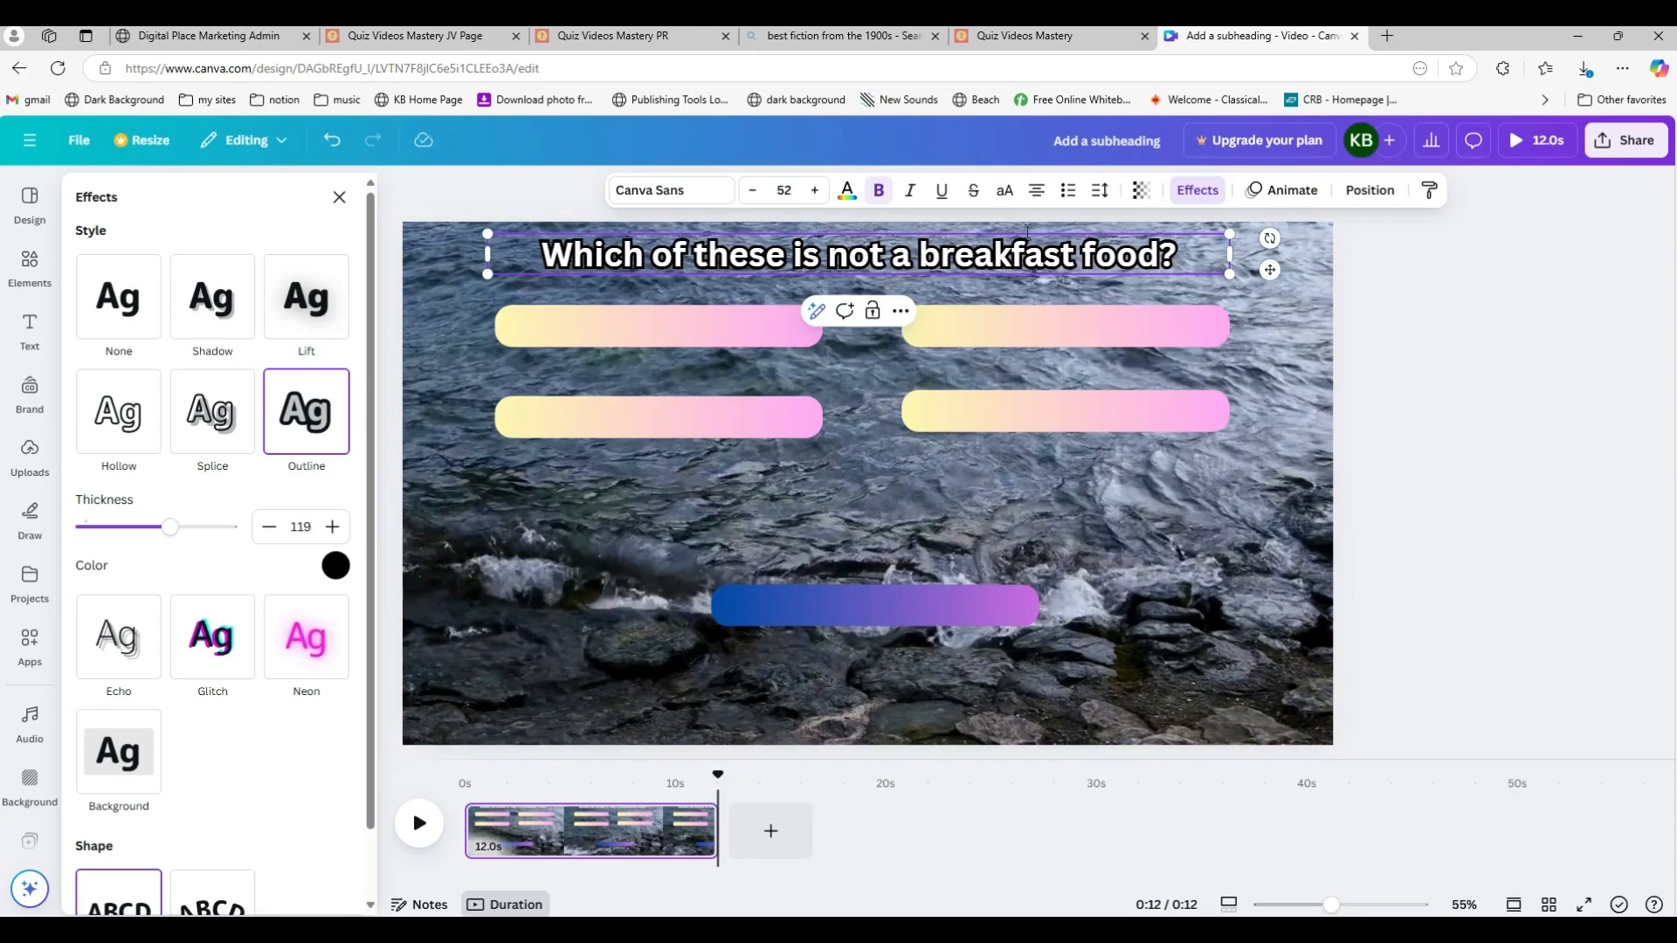
# Step: Set the question's letter spacing to 57
pyautogui.click(1099, 190)
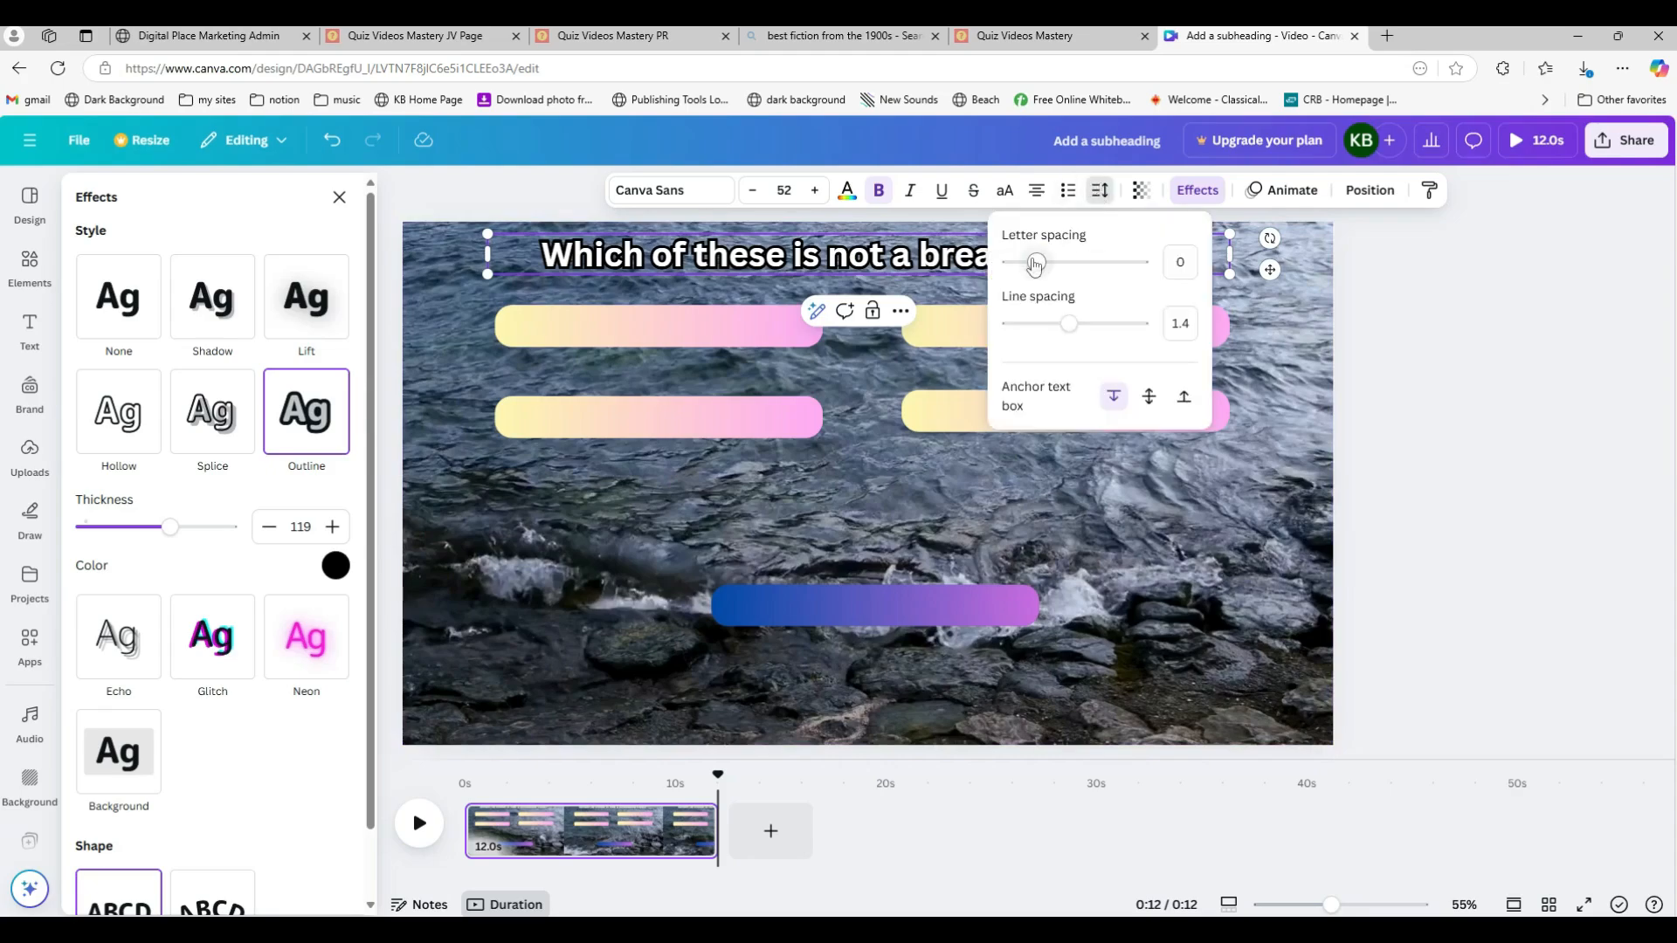
pyautogui.moveTo(1034, 264); pyautogui.dragTo(1043, 262)
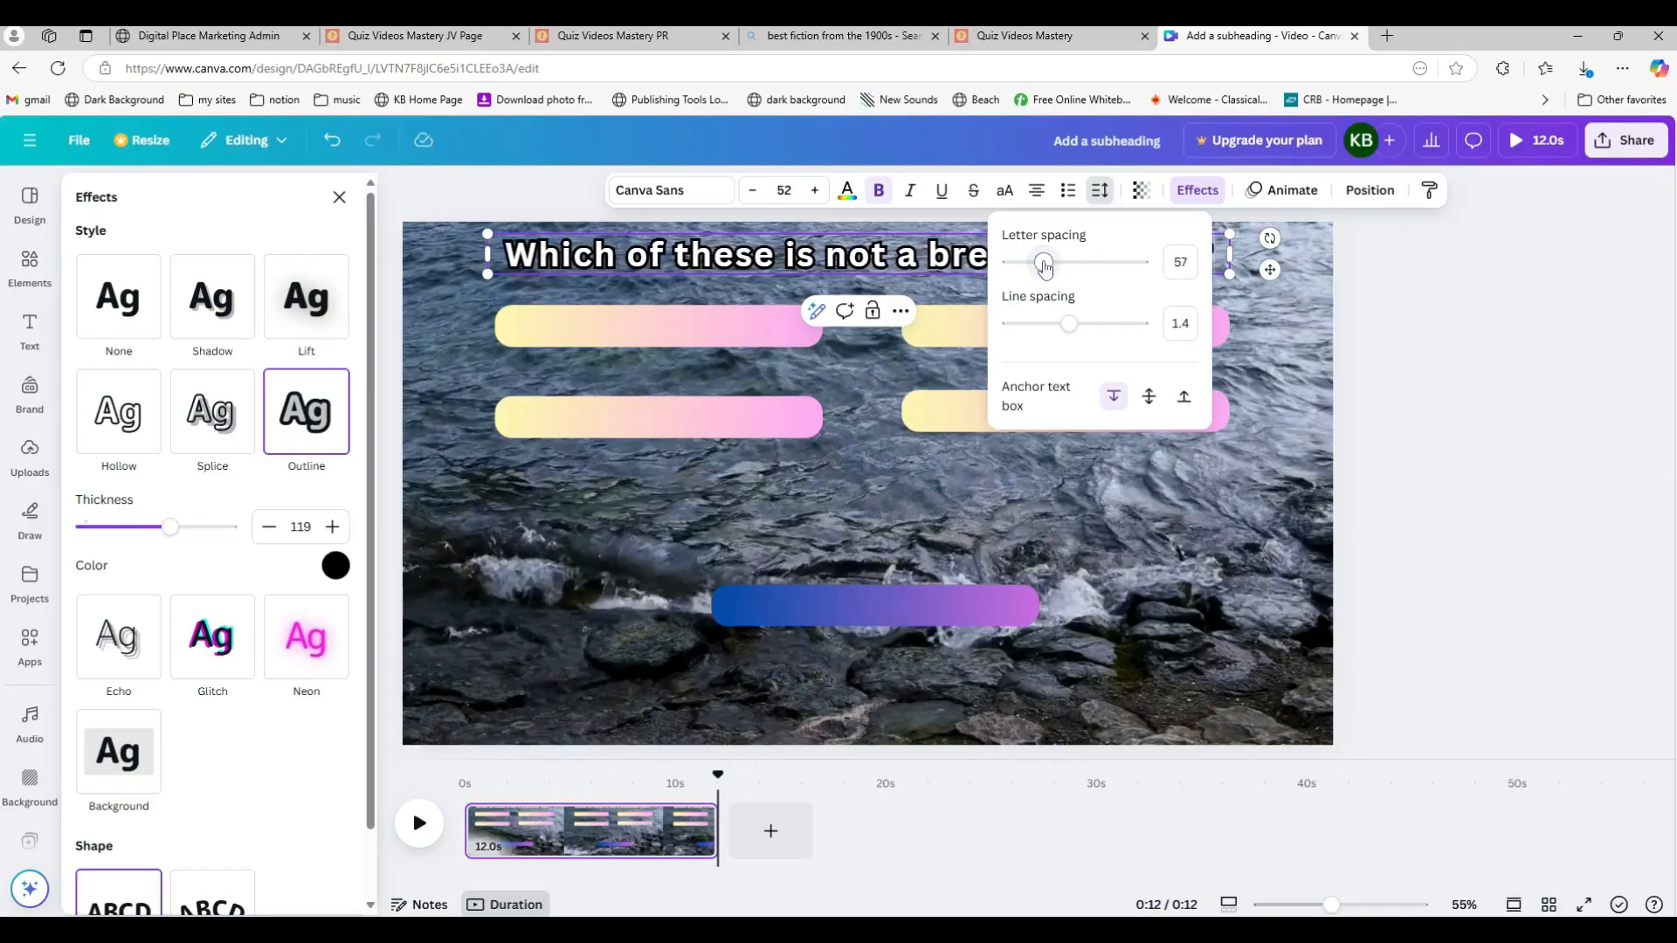
pyautogui.click(1388, 311)
pyautogui.click(1579, 590)
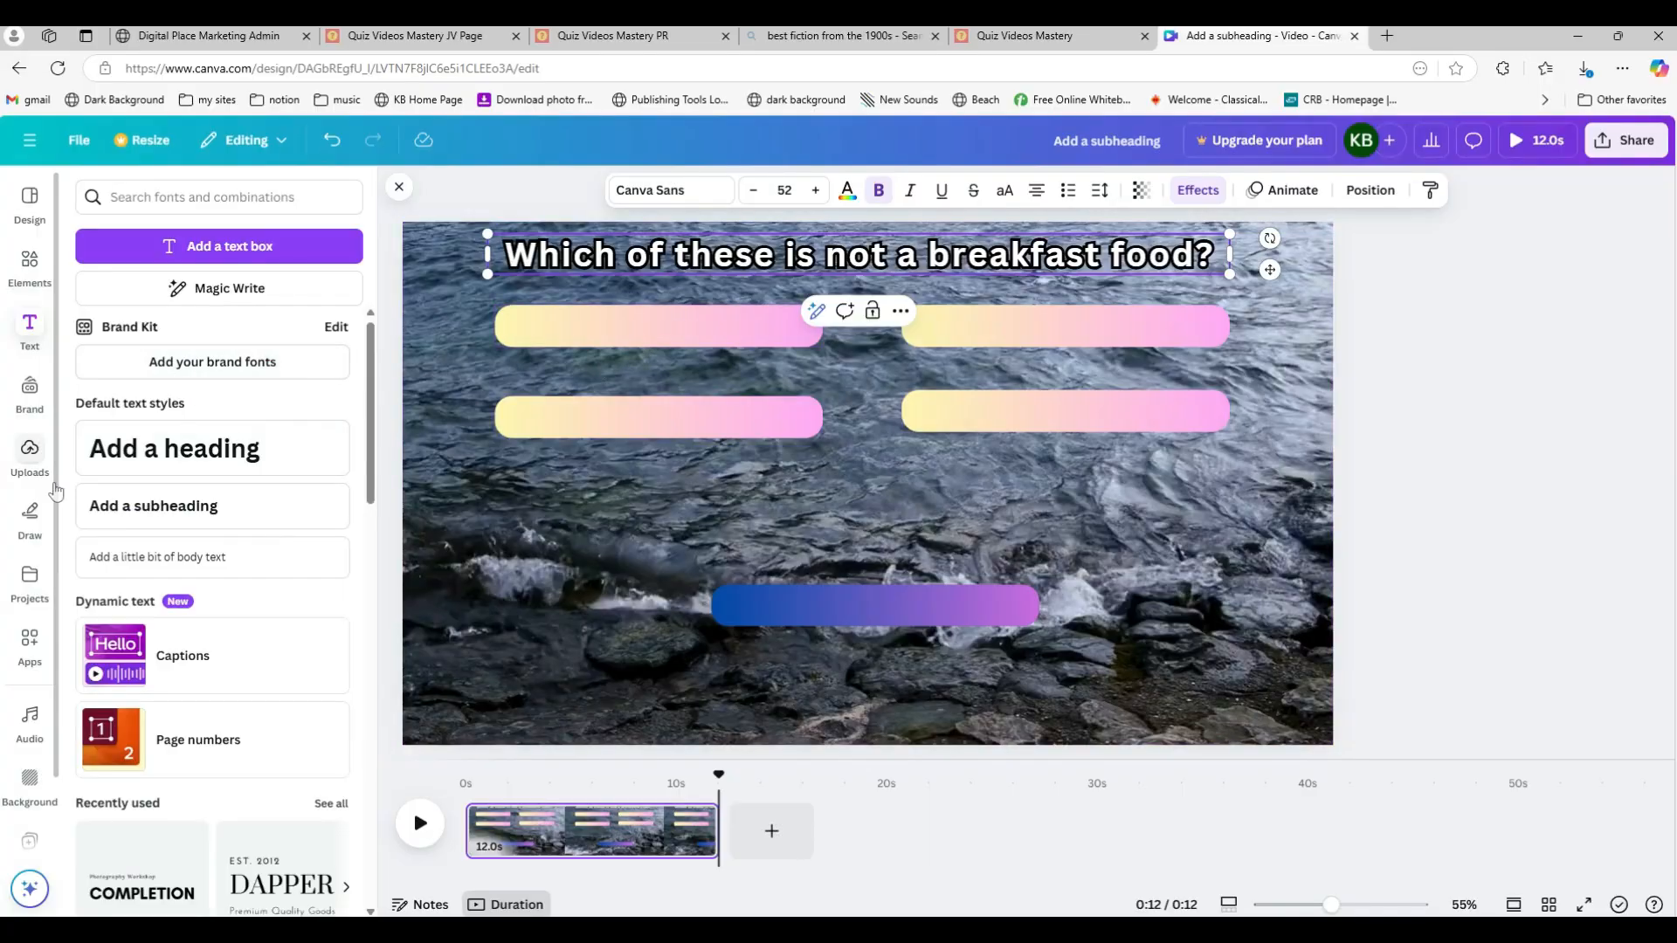
# Step: Add a body text box and fit it over the upper-left gradient bar
pyautogui.click(31, 332)
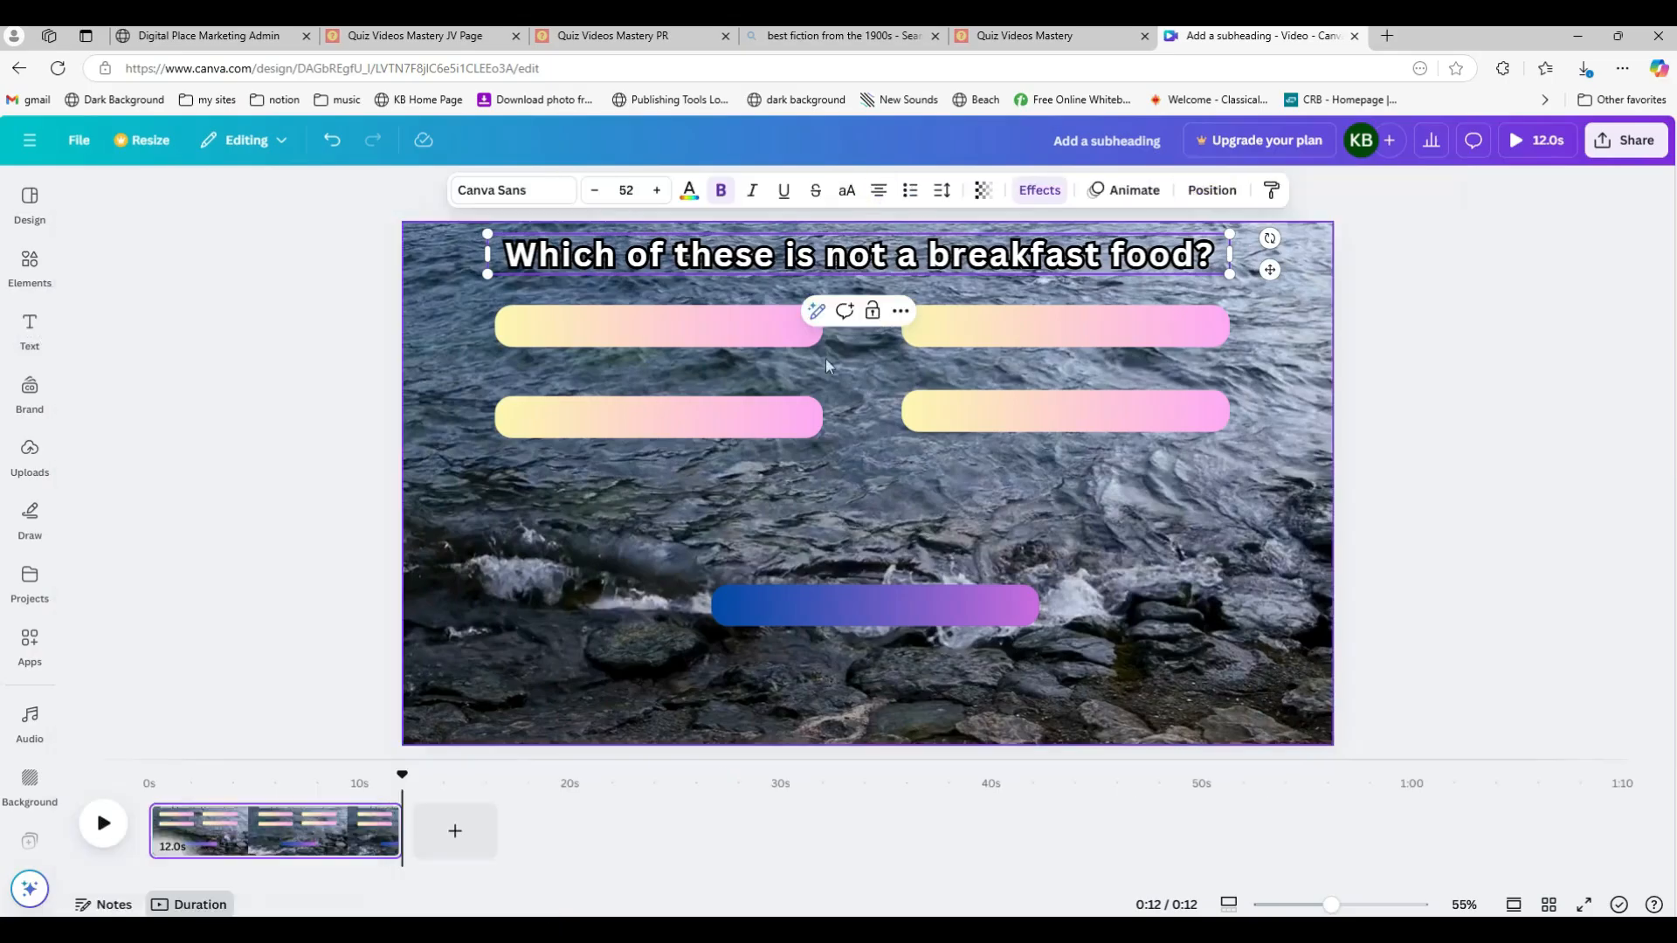
pyautogui.click(30, 330)
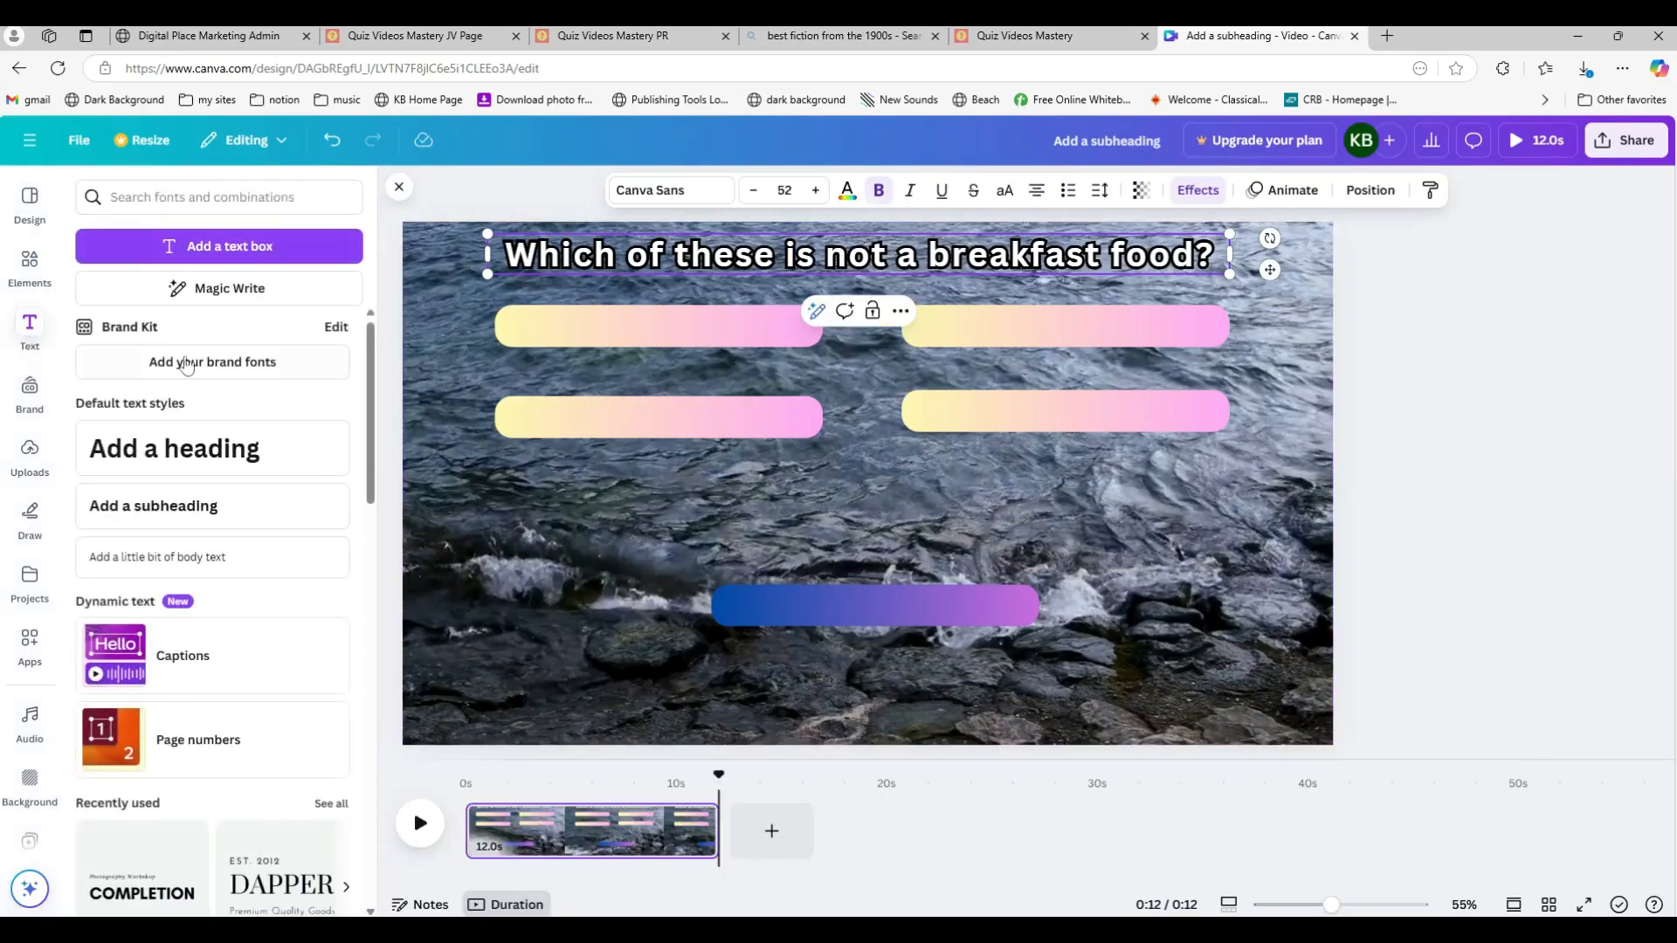
pyautogui.click(165, 568)
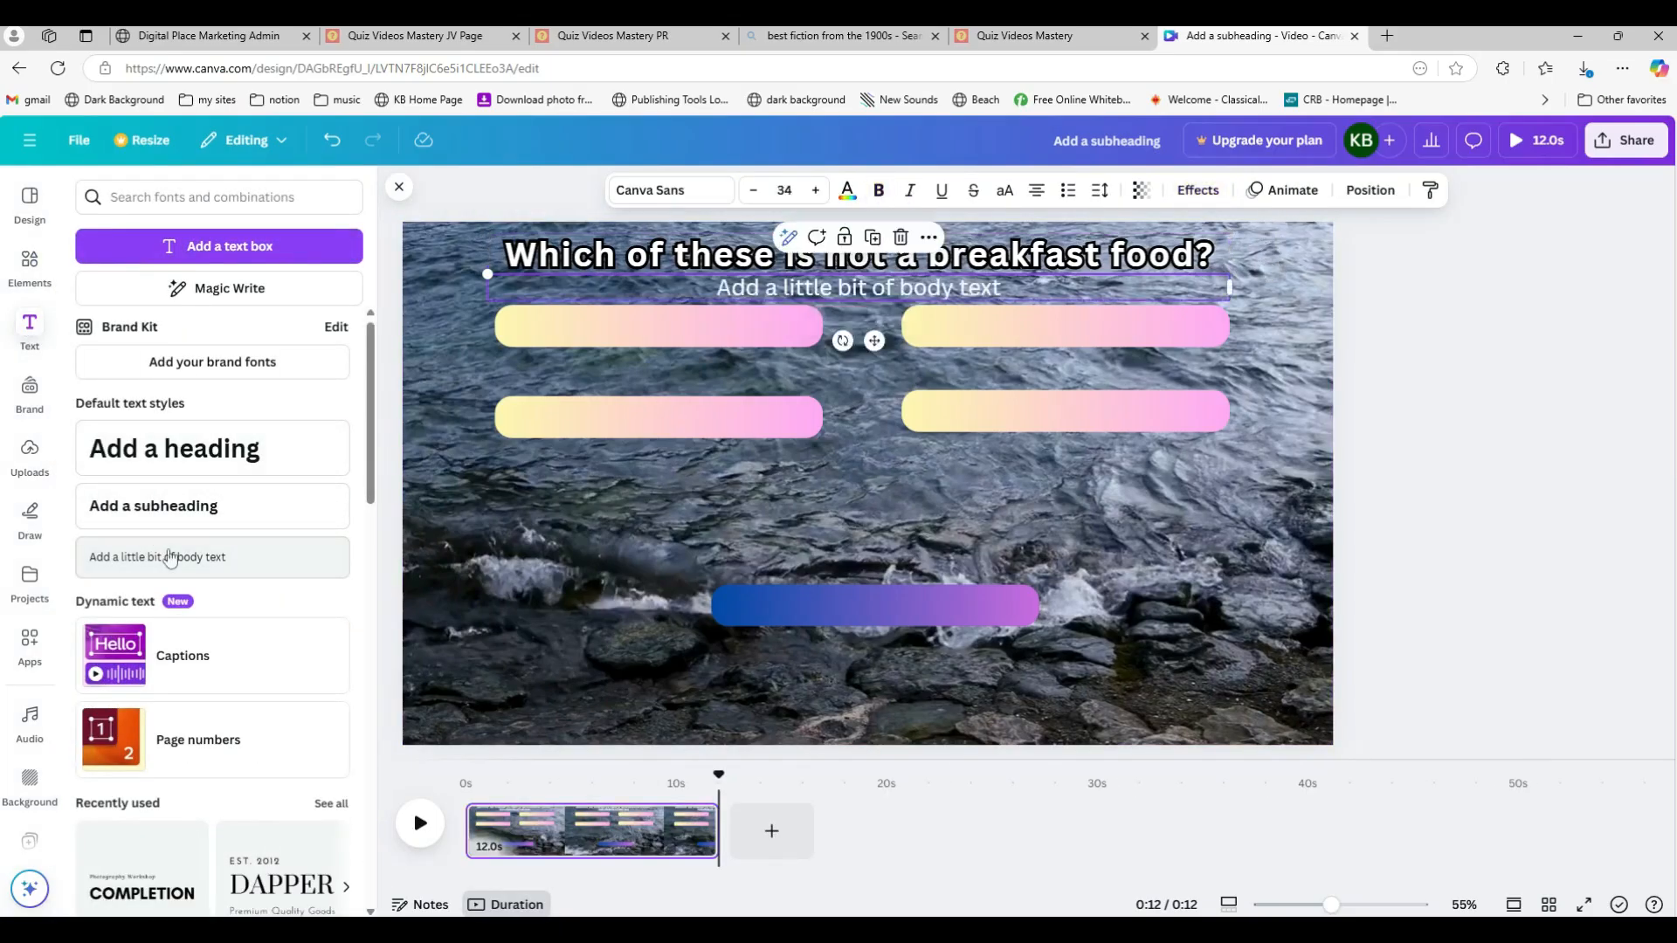
pyautogui.moveTo(854, 292); pyautogui.dragTo(749, 331)
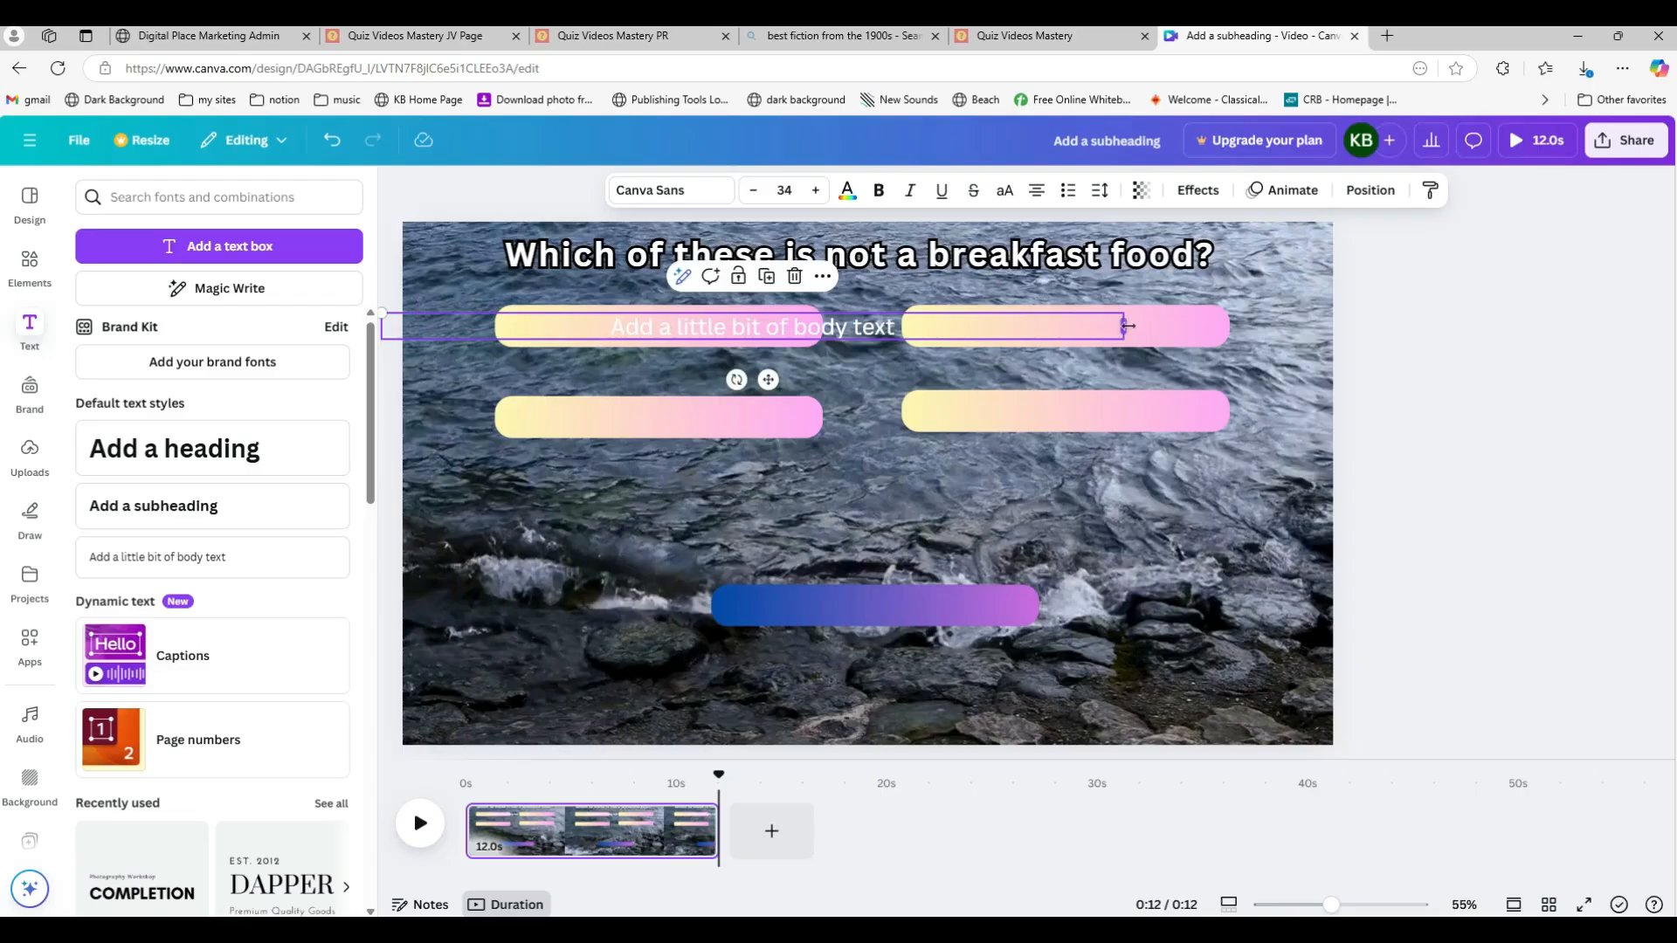
pyautogui.moveTo(1127, 335); pyautogui.dragTo(823, 360)
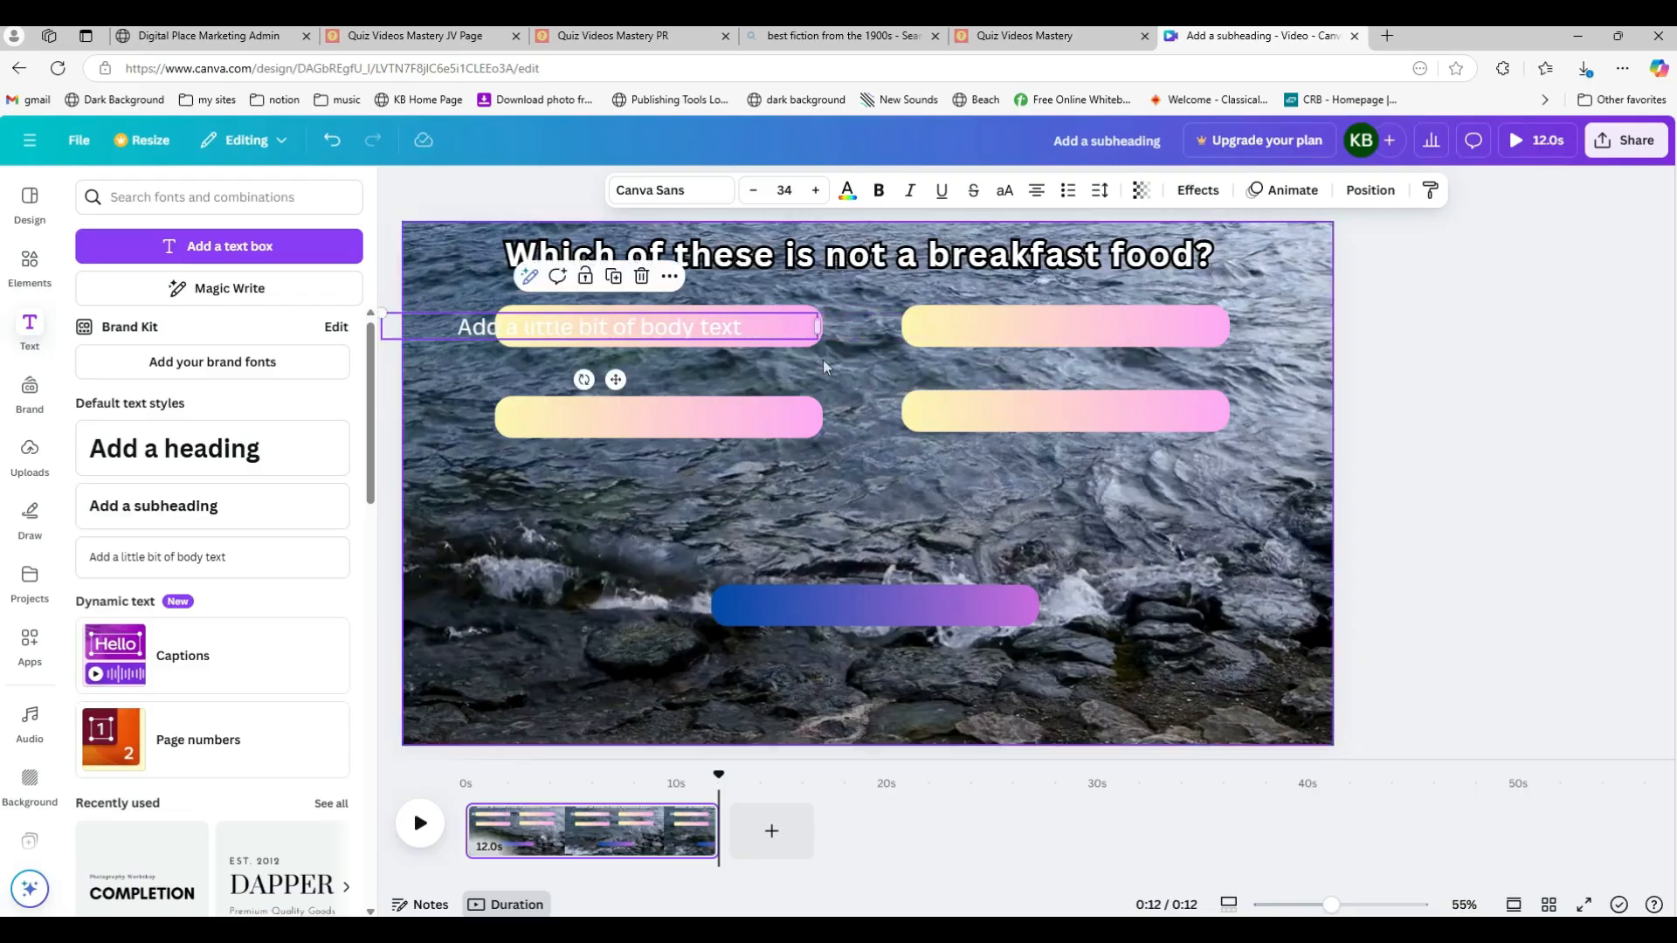
pyautogui.moveTo(382, 325); pyautogui.dragTo(505, 334)
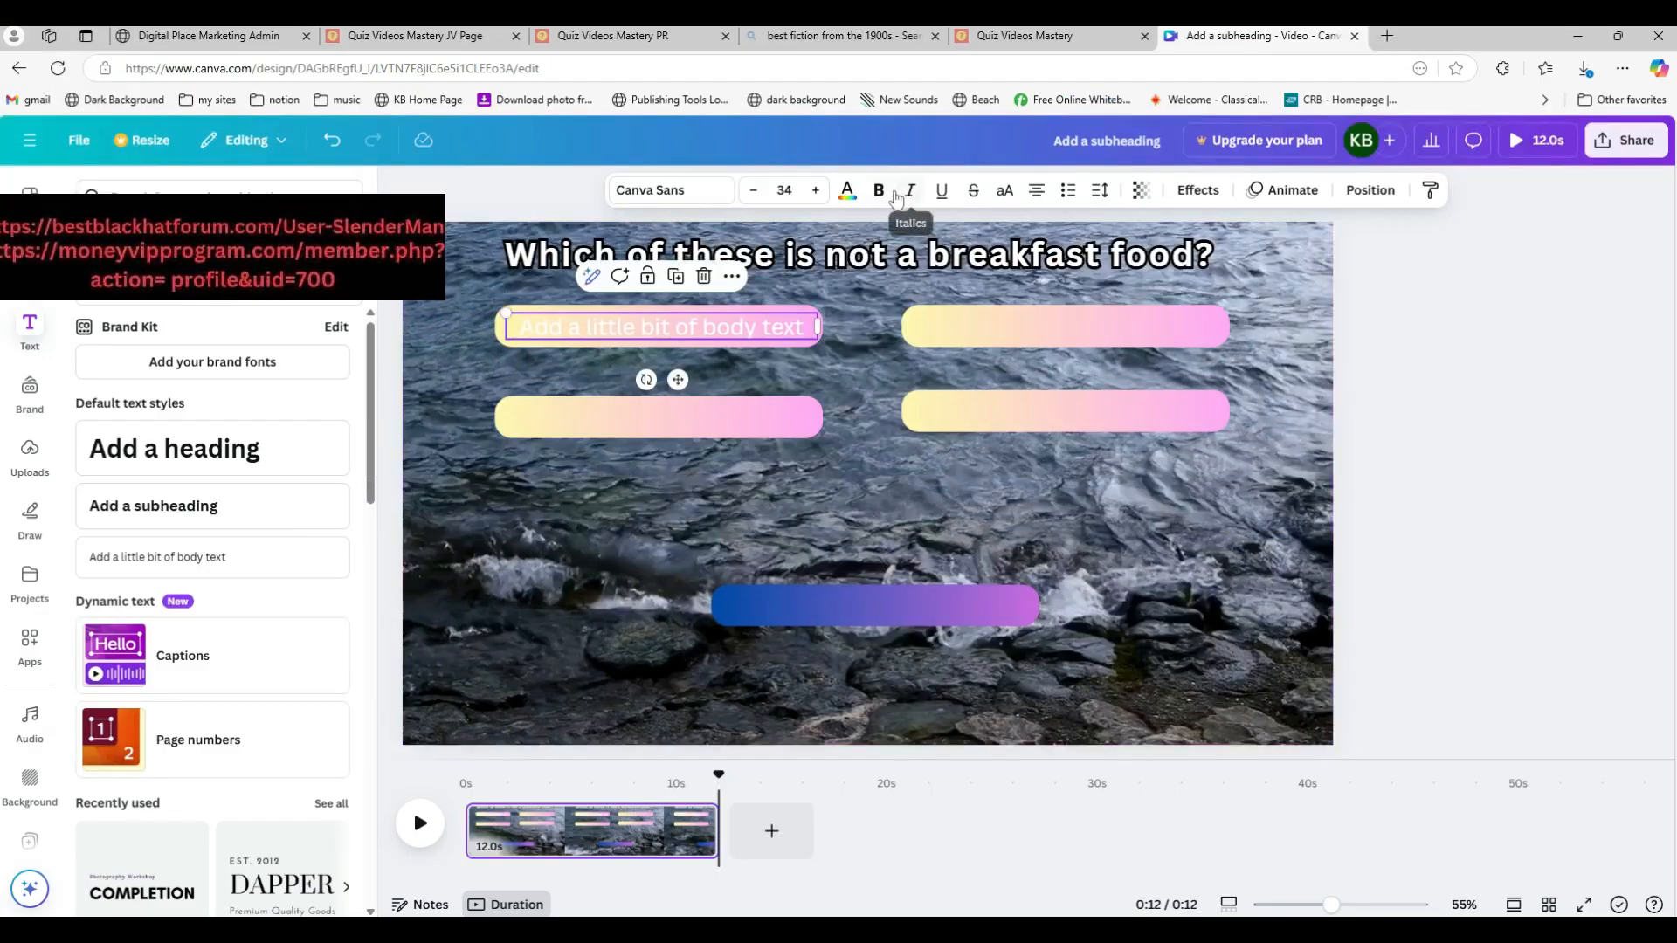
# Step: Change the body text's color to black
pyautogui.click(847, 190)
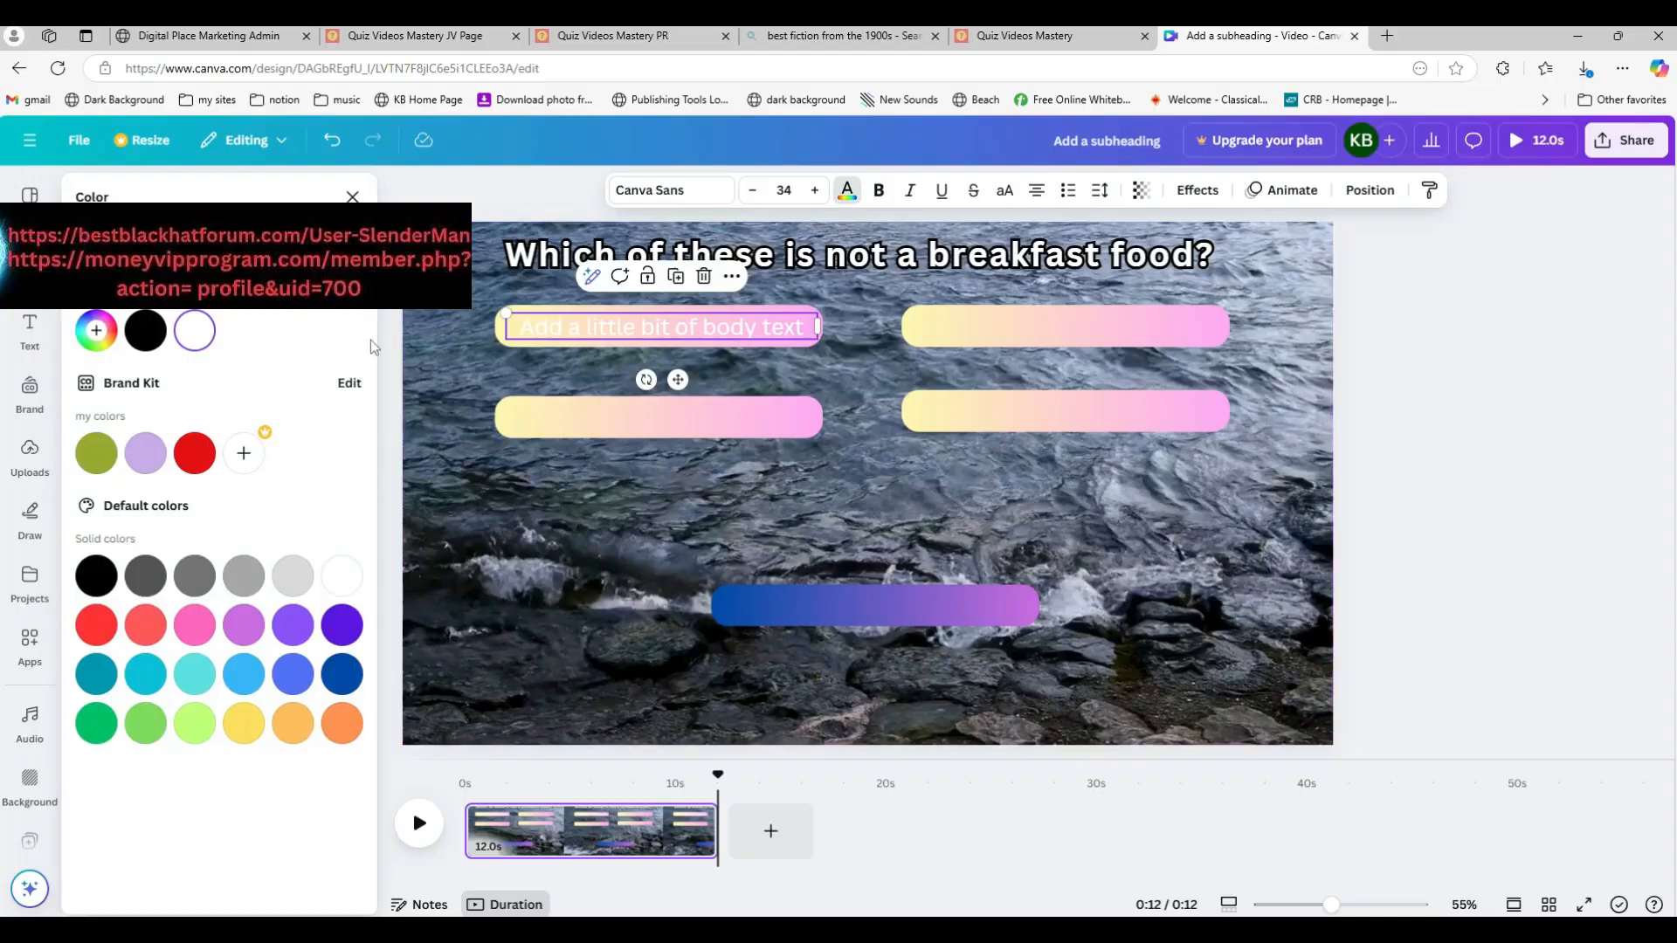
pyautogui.click(96, 575)
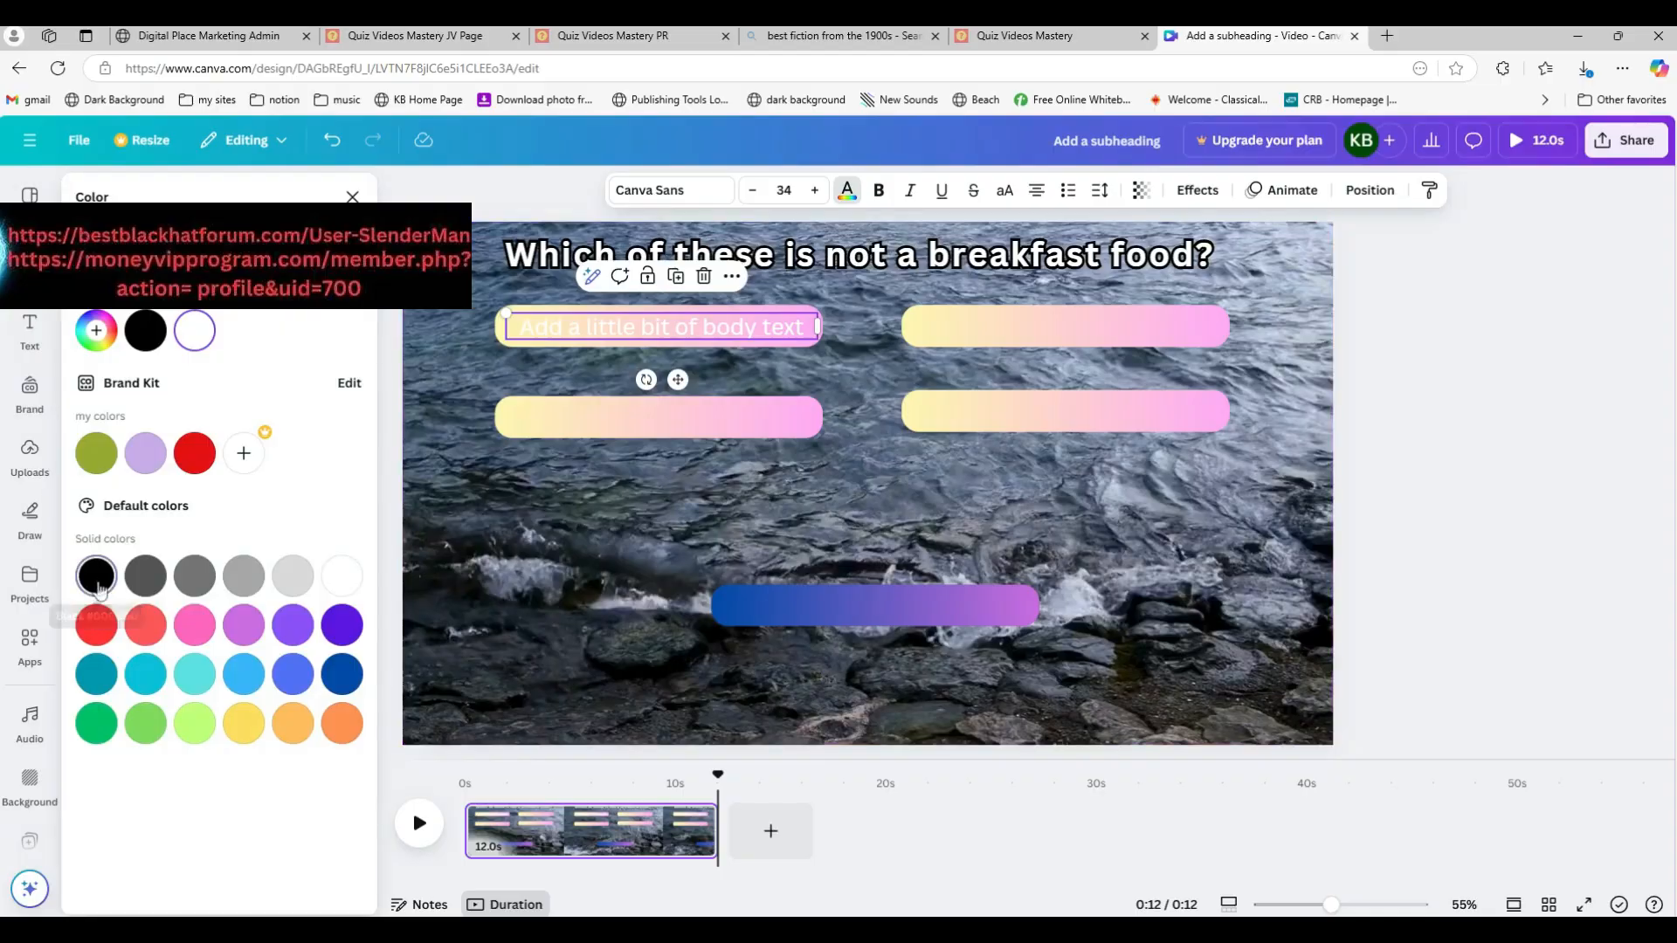
pyautogui.click(1423, 444)
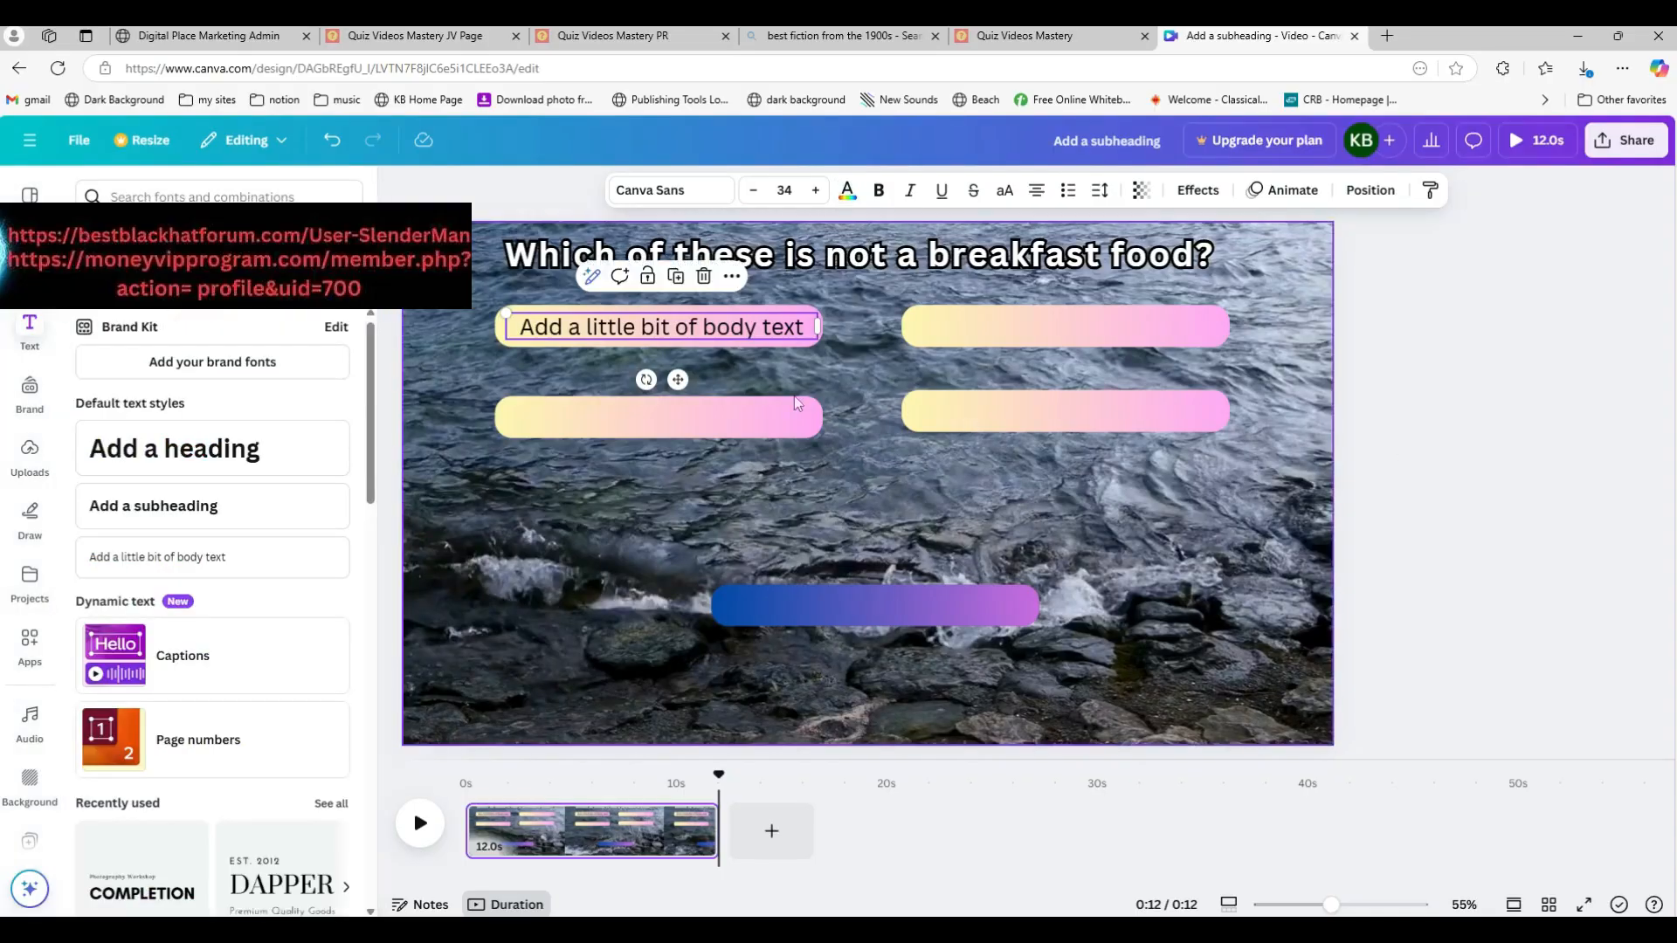
# Step: Replace the body text with "Eggs" and make it bold
pyautogui.doubleClick(701, 329)
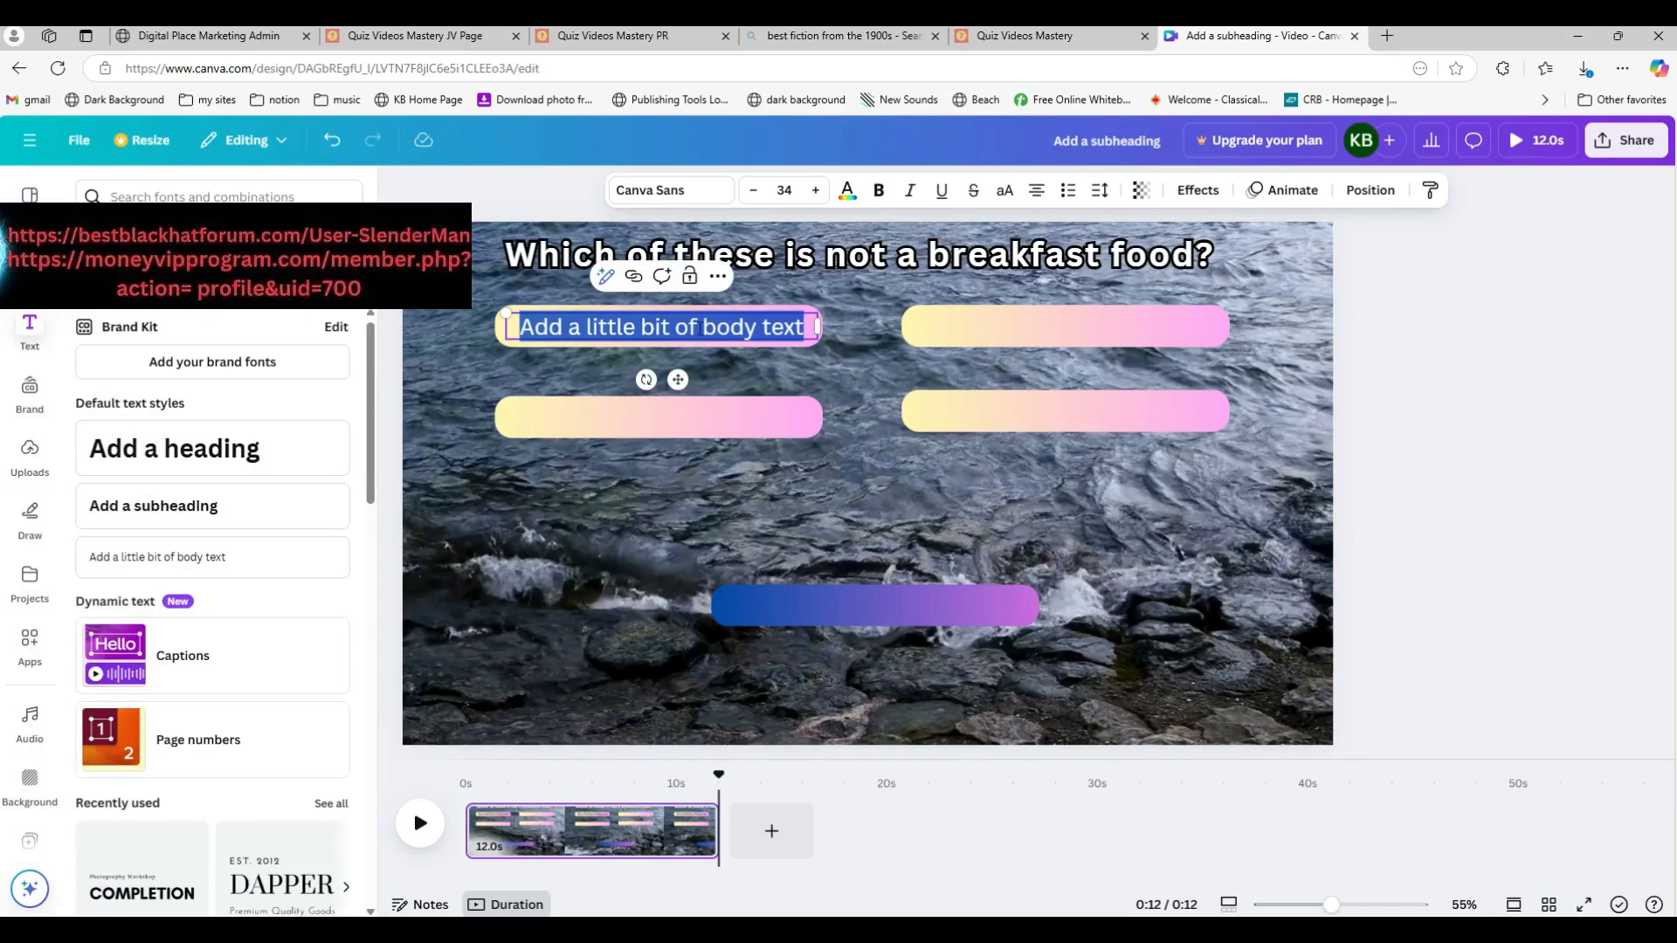
pyautogui.write('Eggs')
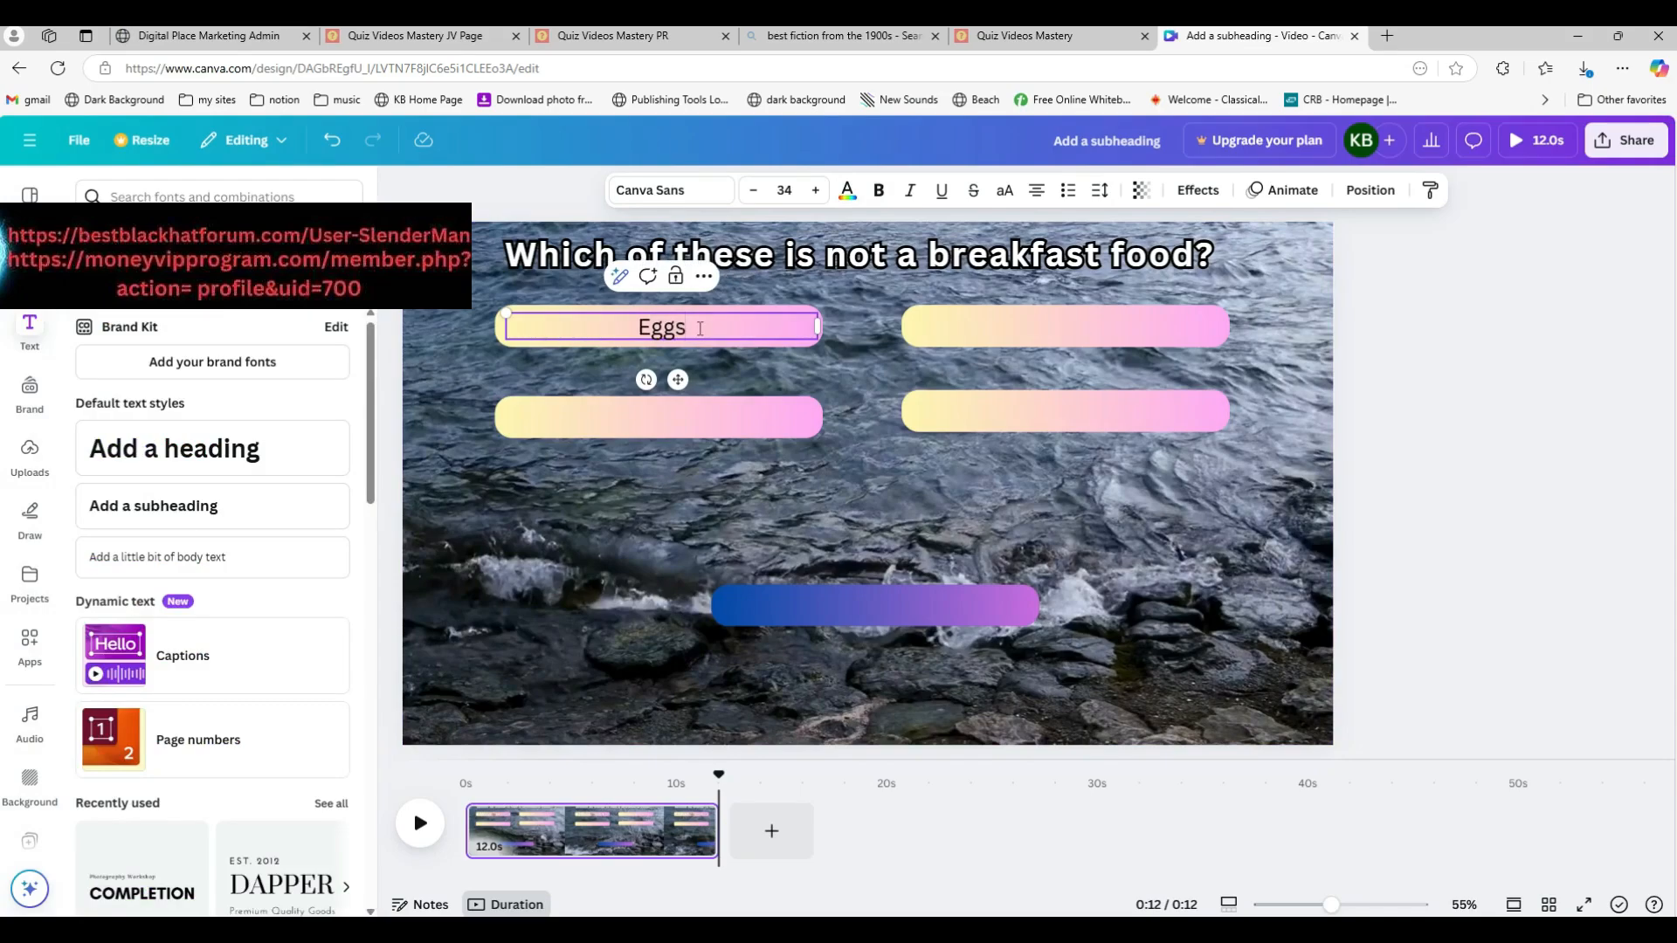
pyautogui.doubleClick(700, 328)
pyautogui.click(879, 191)
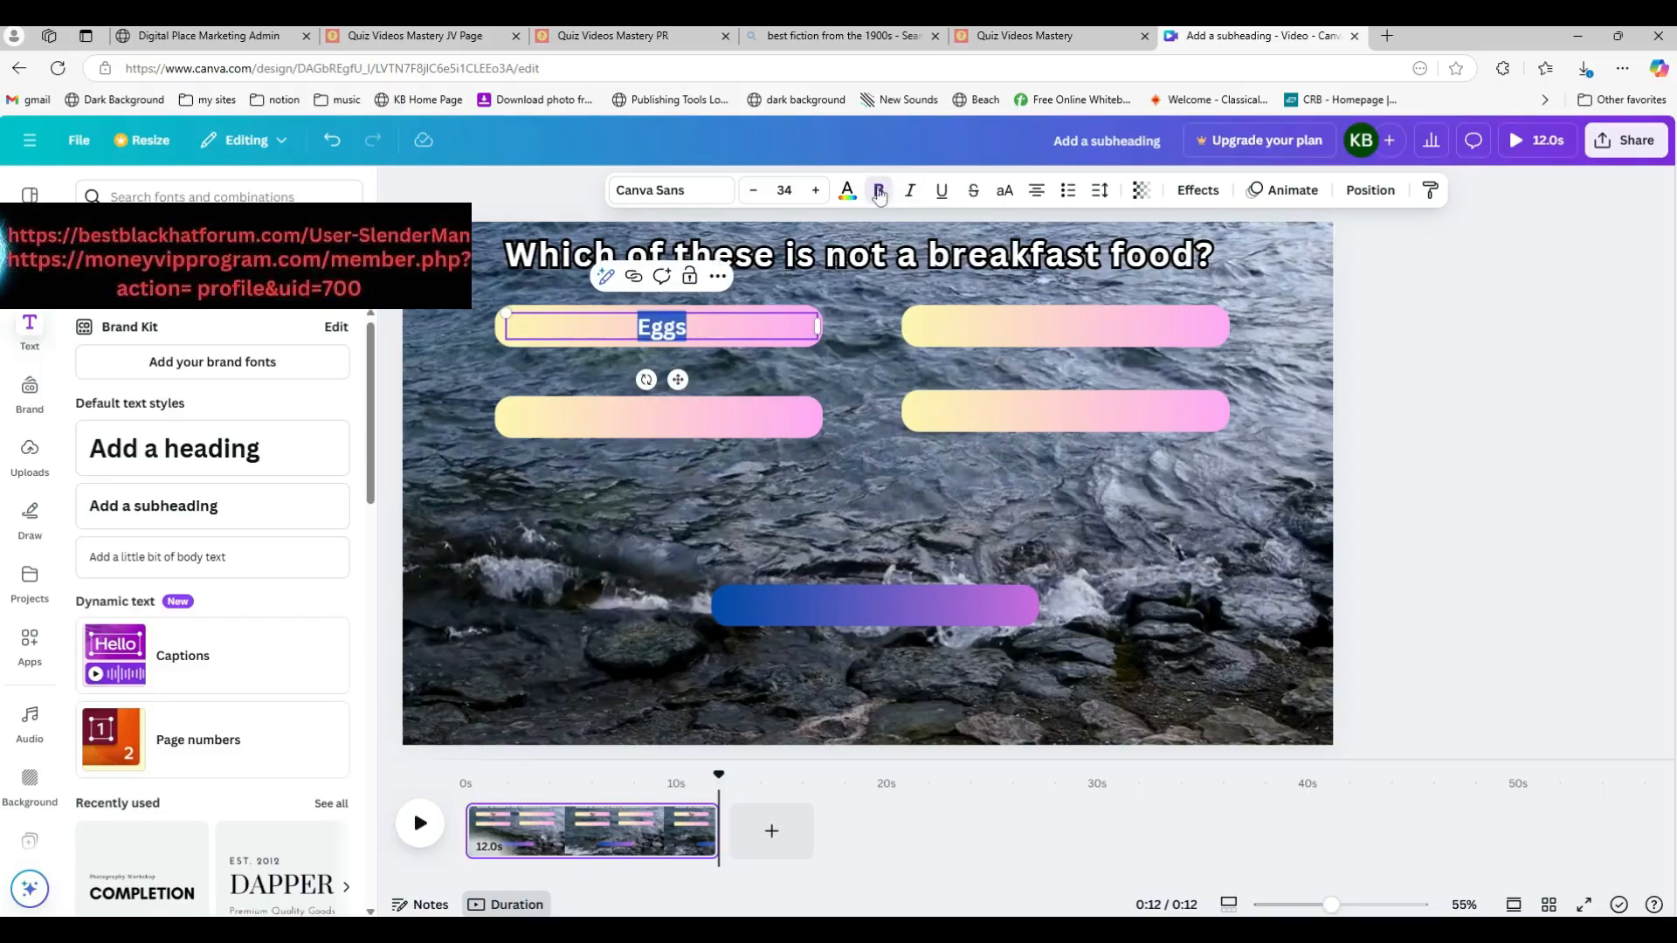
pyautogui.click(1386, 381)
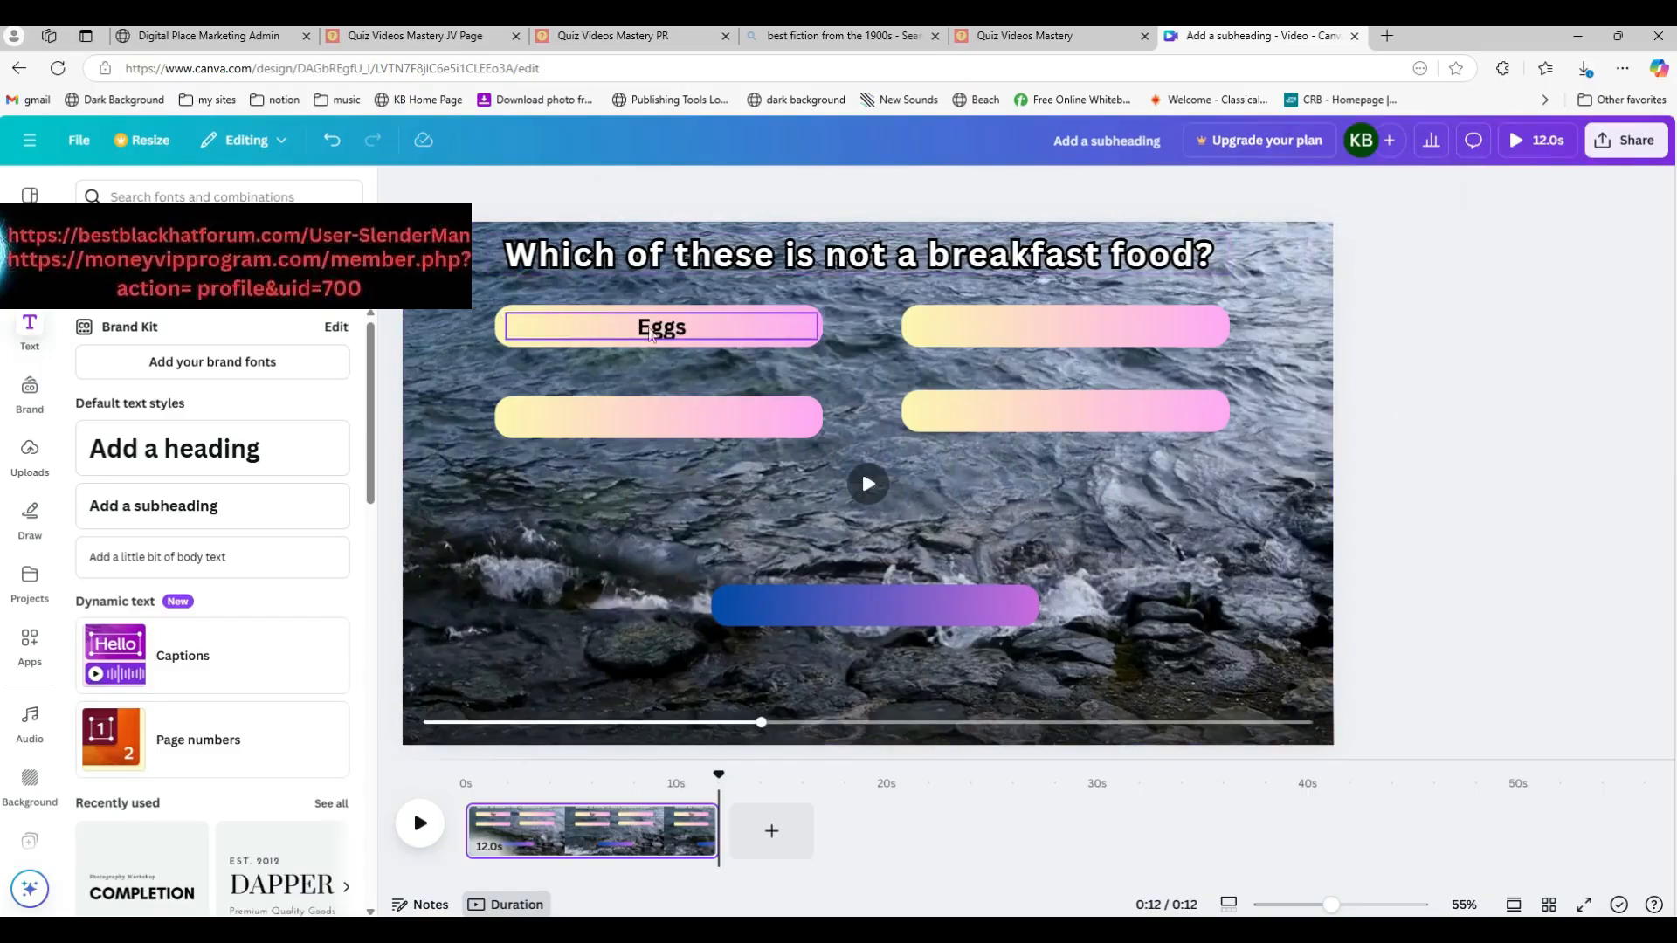
# Step: Duplicate the Eggs label onto the upper-right bar and change its text to "Oatmeal"
pyautogui.click(654, 339)
pyautogui.moveTo(656, 341); pyautogui.dragTo(1052, 327)
pyautogui.doubleClick(1052, 327)
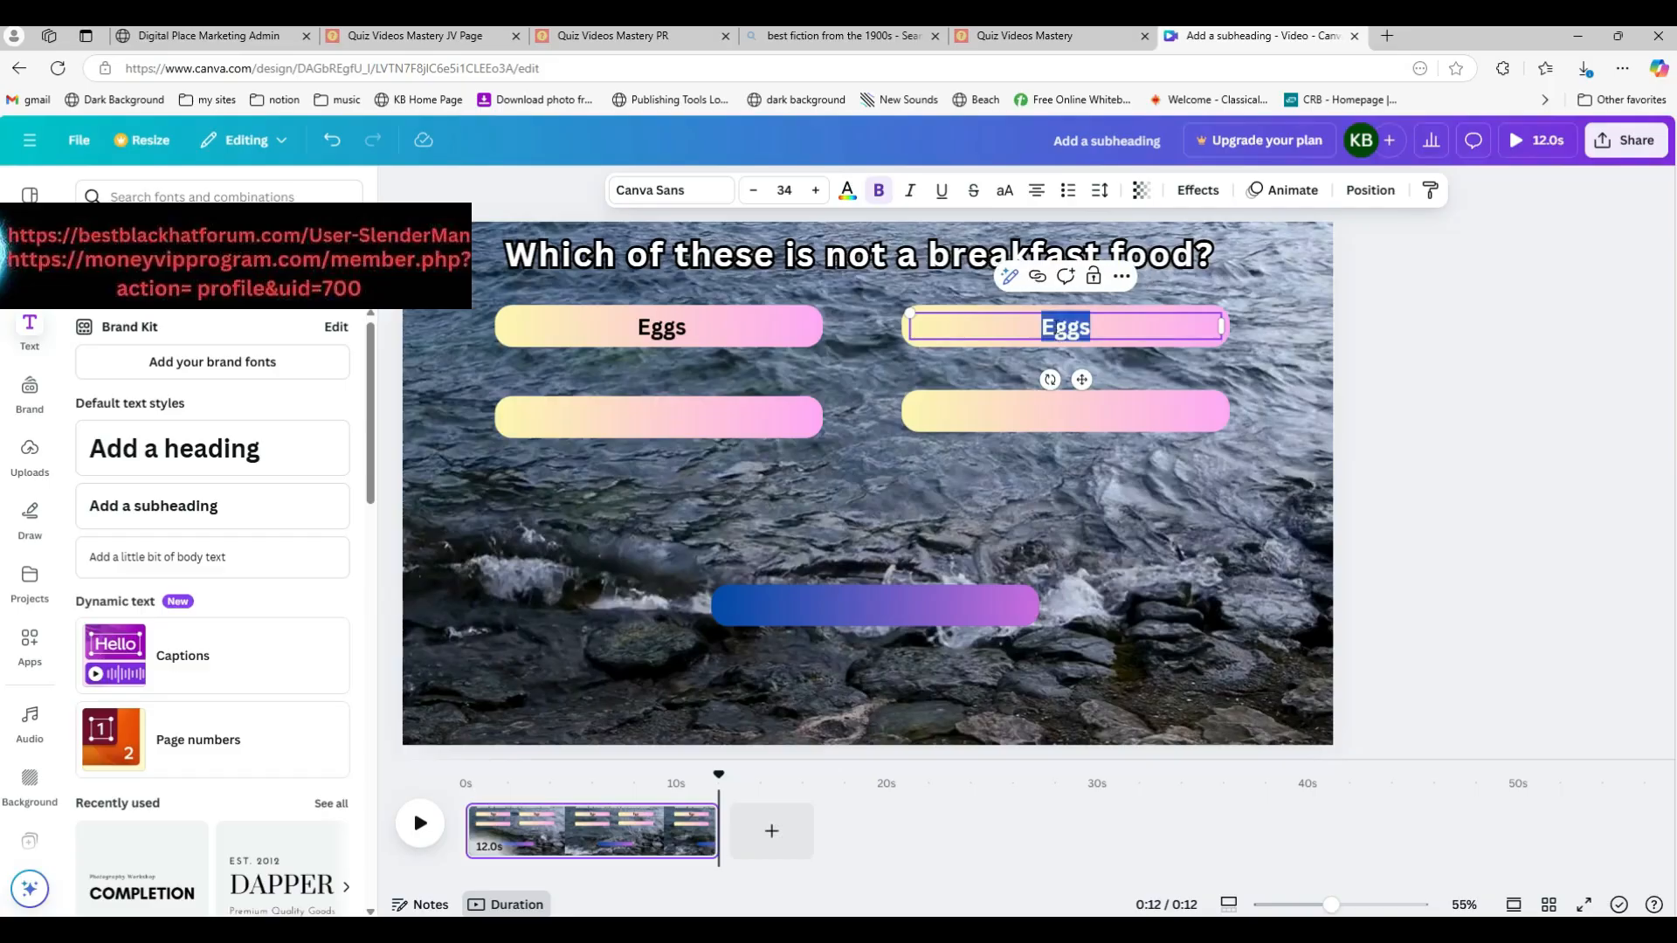
pyautogui.write('Oatmeal')
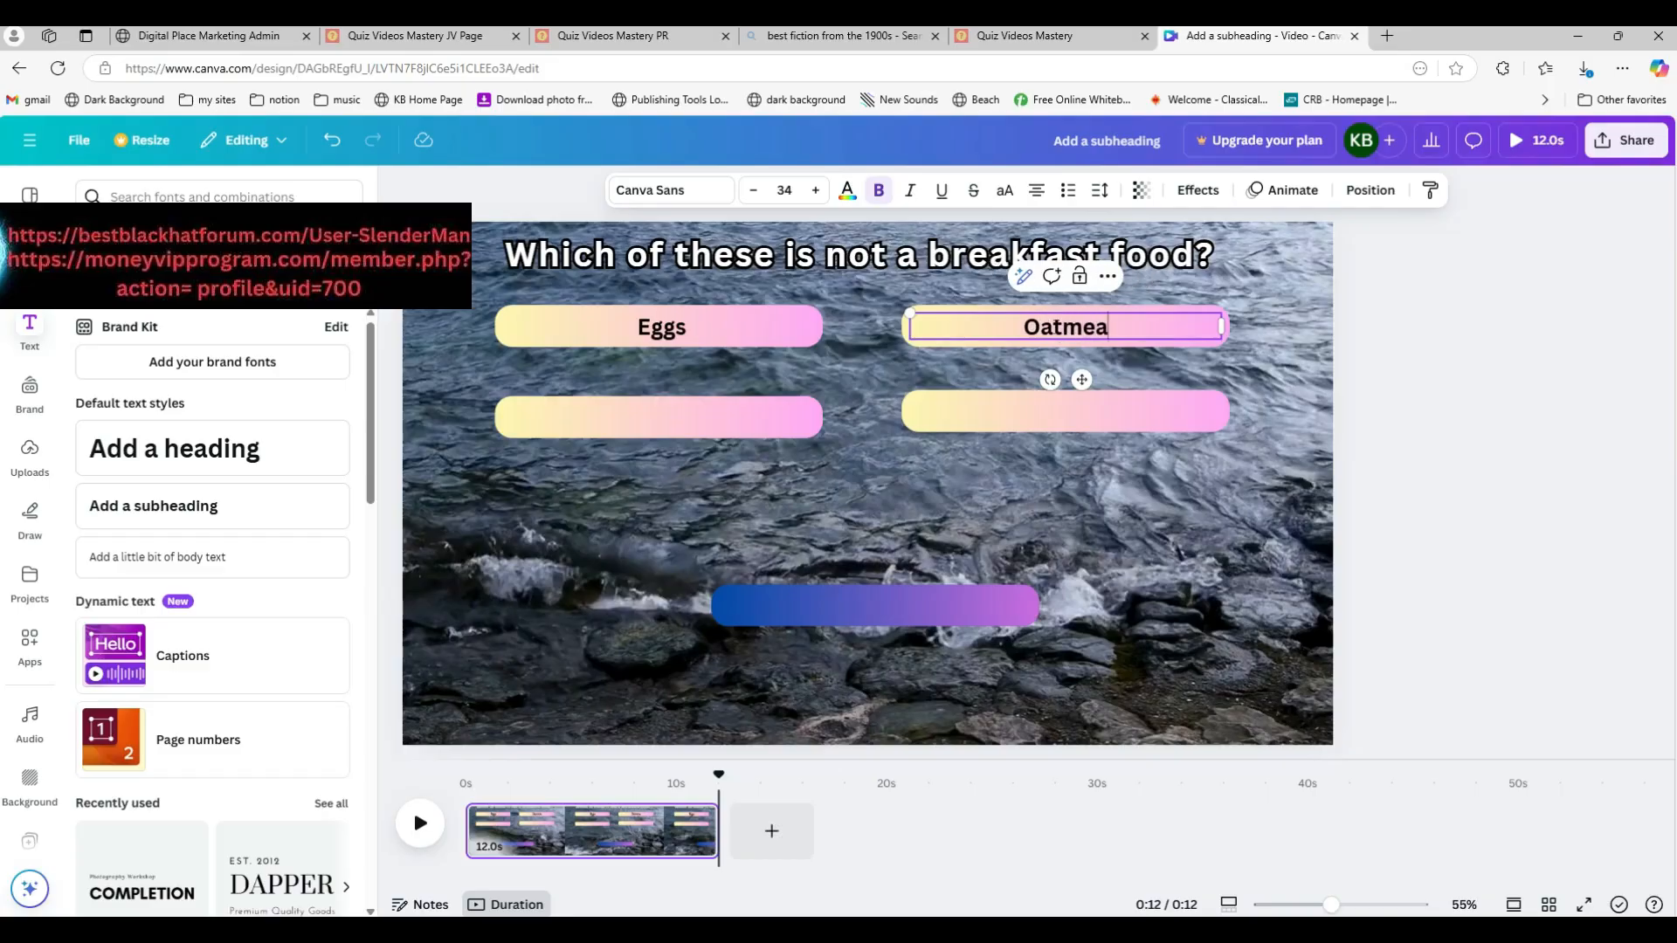
# Step: Duplicate the Oatmeal label onto the lower-left bar and change its text to "Pizza"
pyautogui.click(1446, 409)
pyautogui.click(1066, 337)
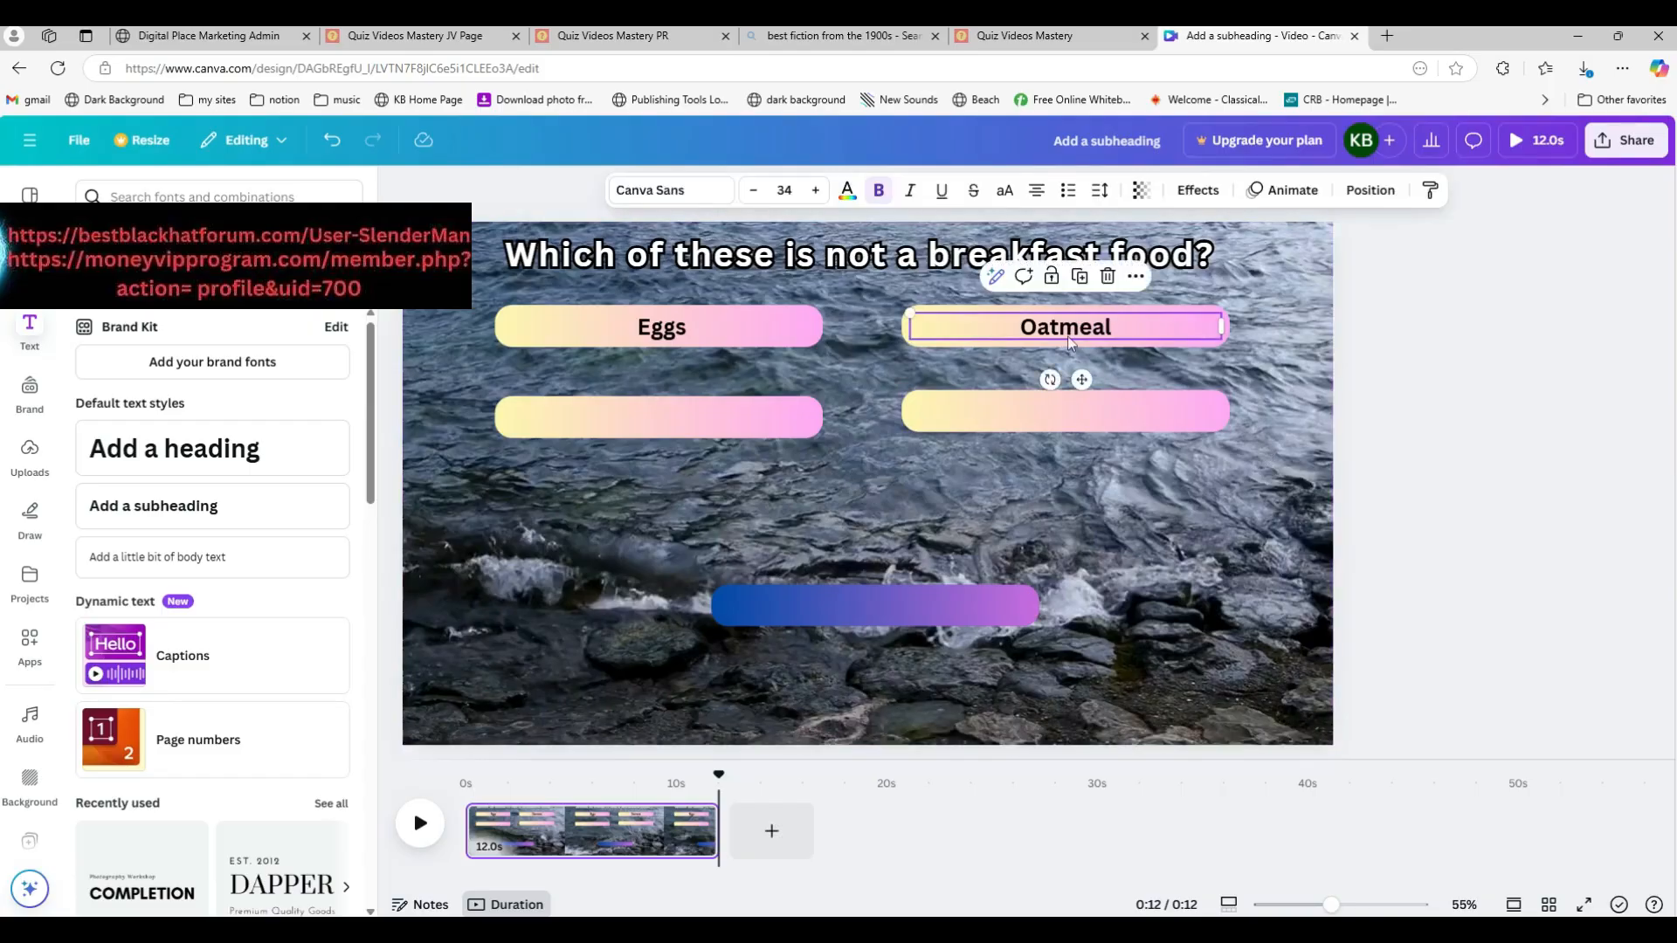
pyautogui.keyDown('alt'); pyautogui.moveTo(1067, 337); pyautogui.dragTo(659, 419); pyautogui.keyUp('alt')
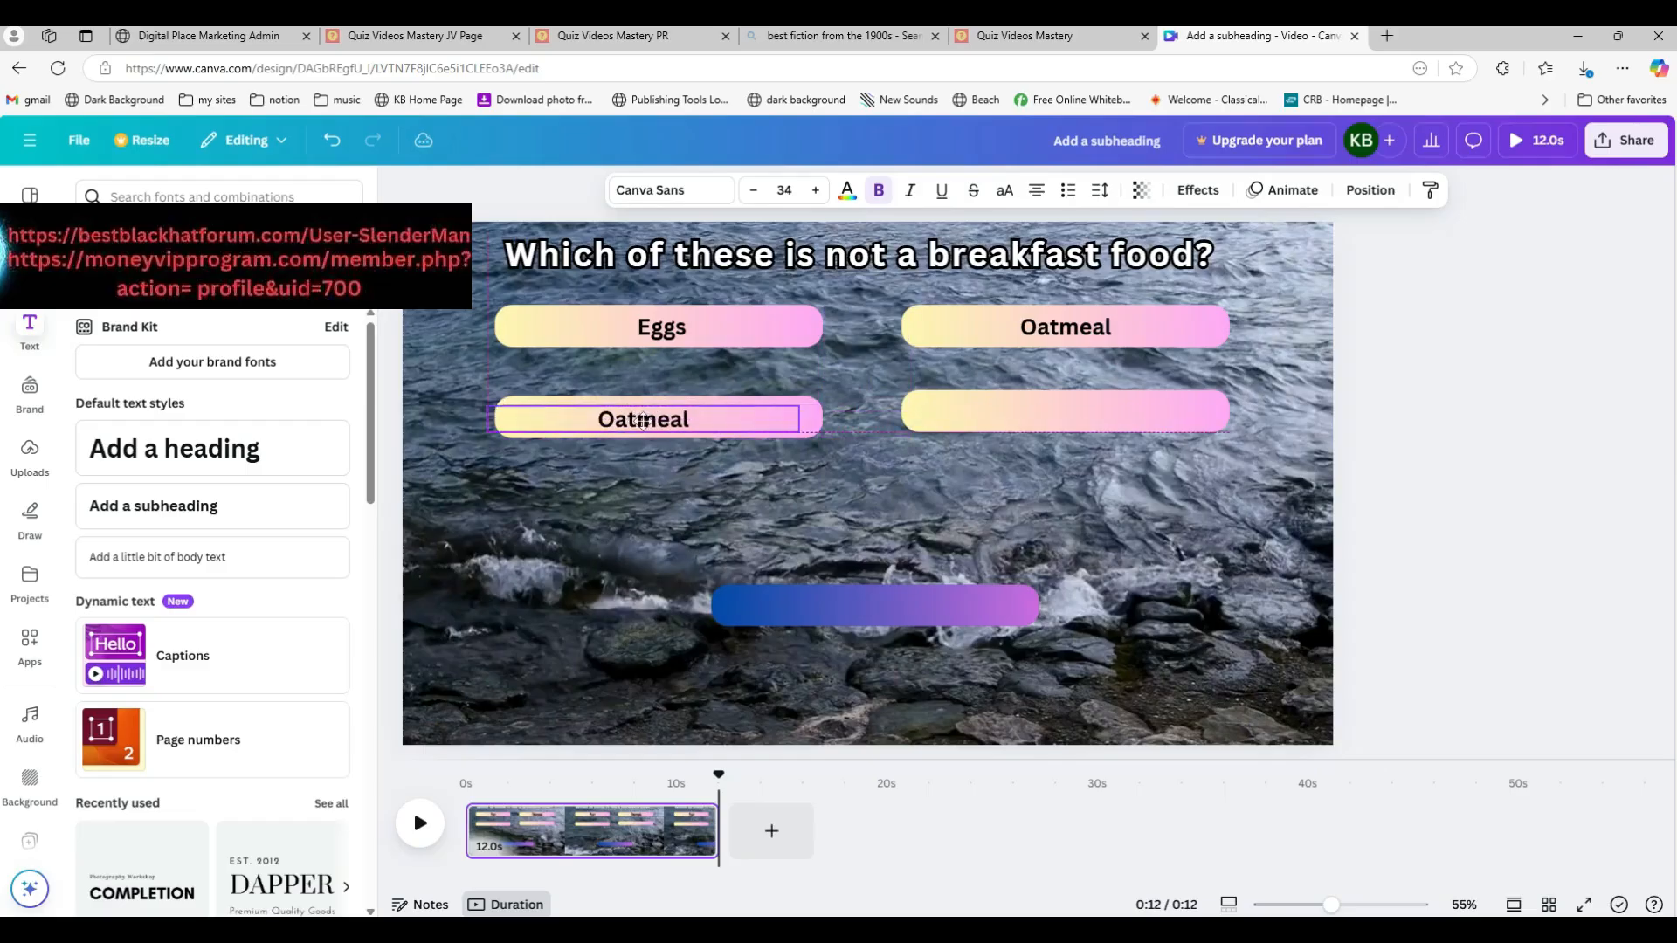
pyautogui.doubleClick(649, 420)
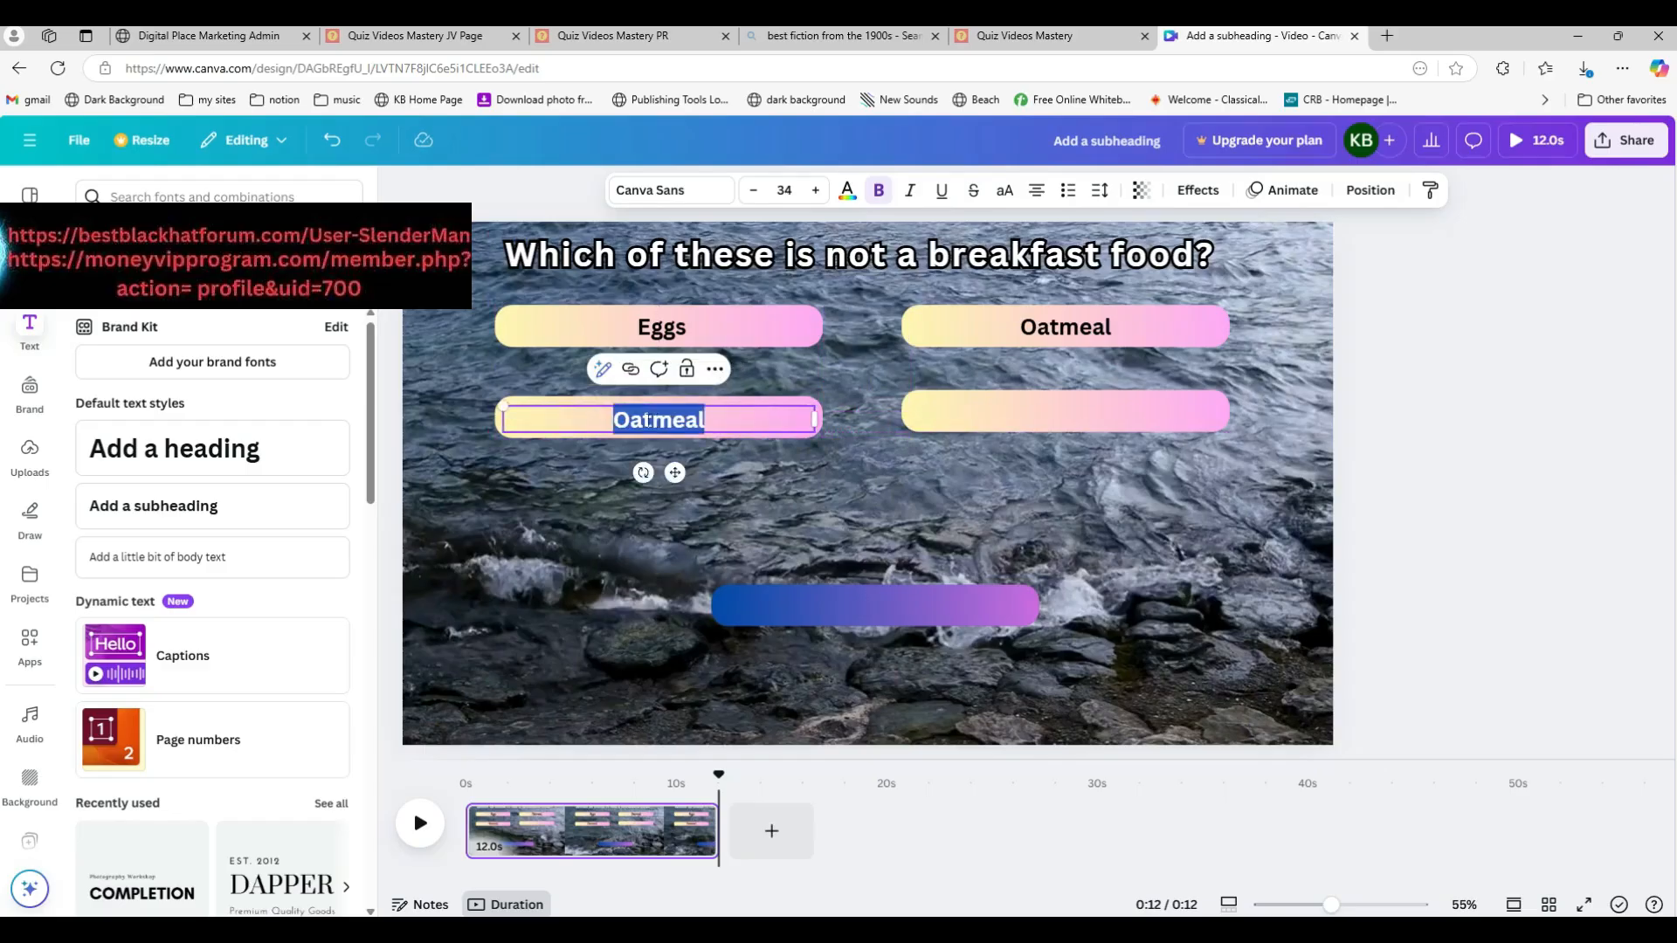
pyautogui.write('Pizza')
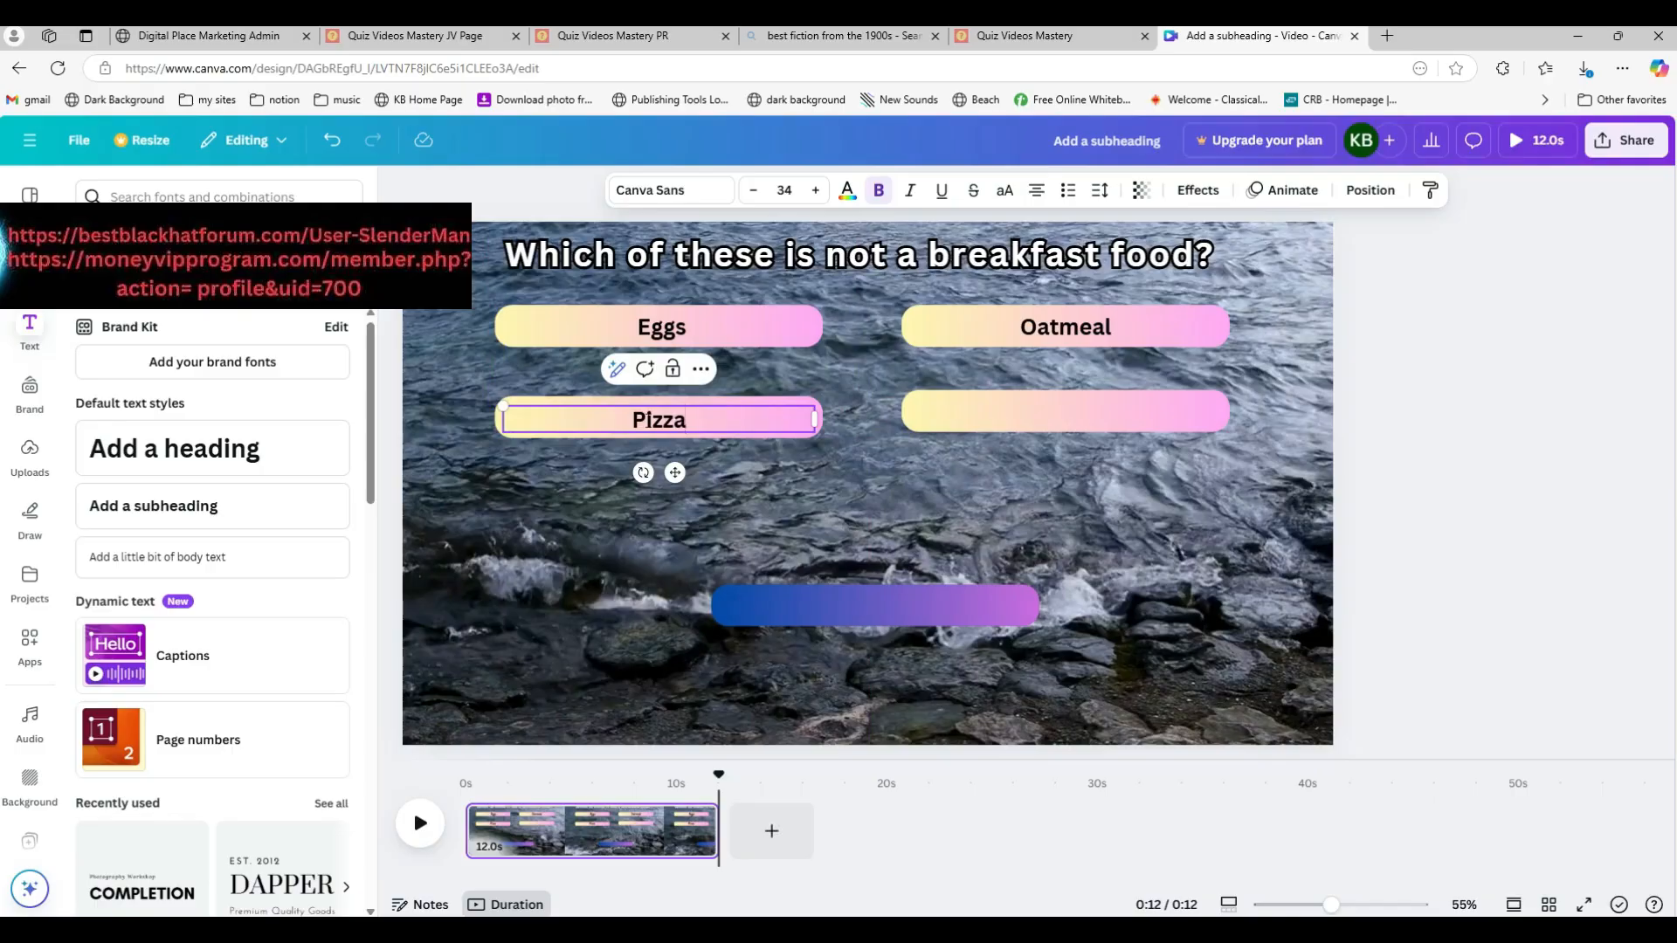
# Step: Duplicate the Oatmeal label onto the lower-right bar and change its text to "Pancakes"
pyautogui.click(1453, 403)
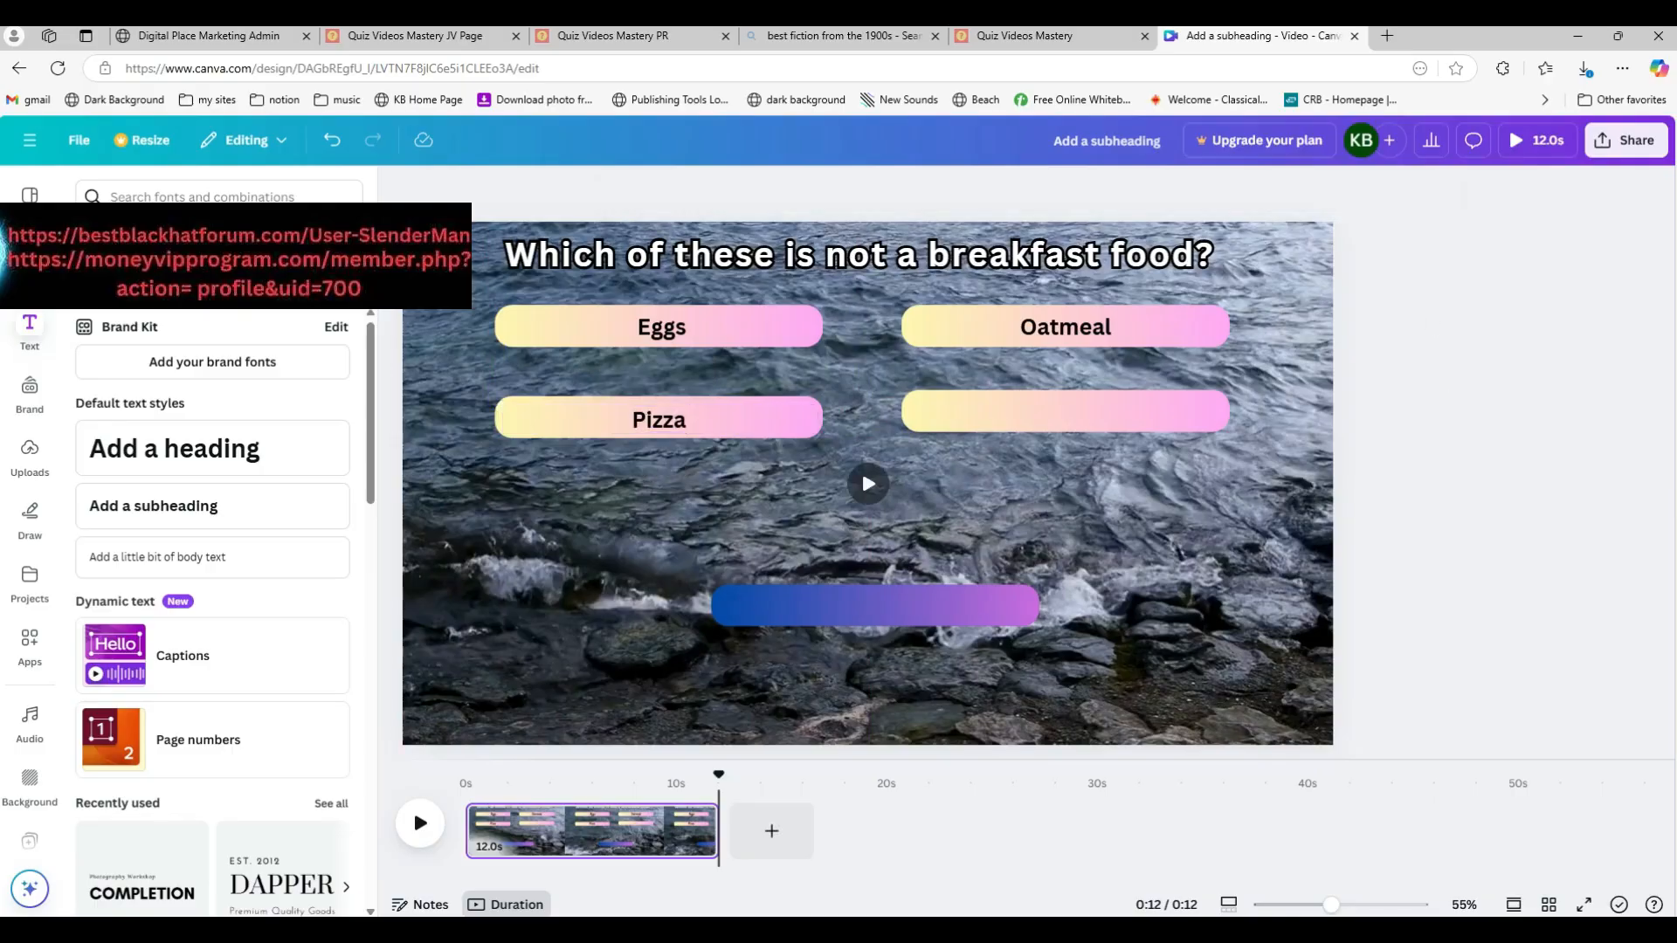
pyautogui.click(1091, 336)
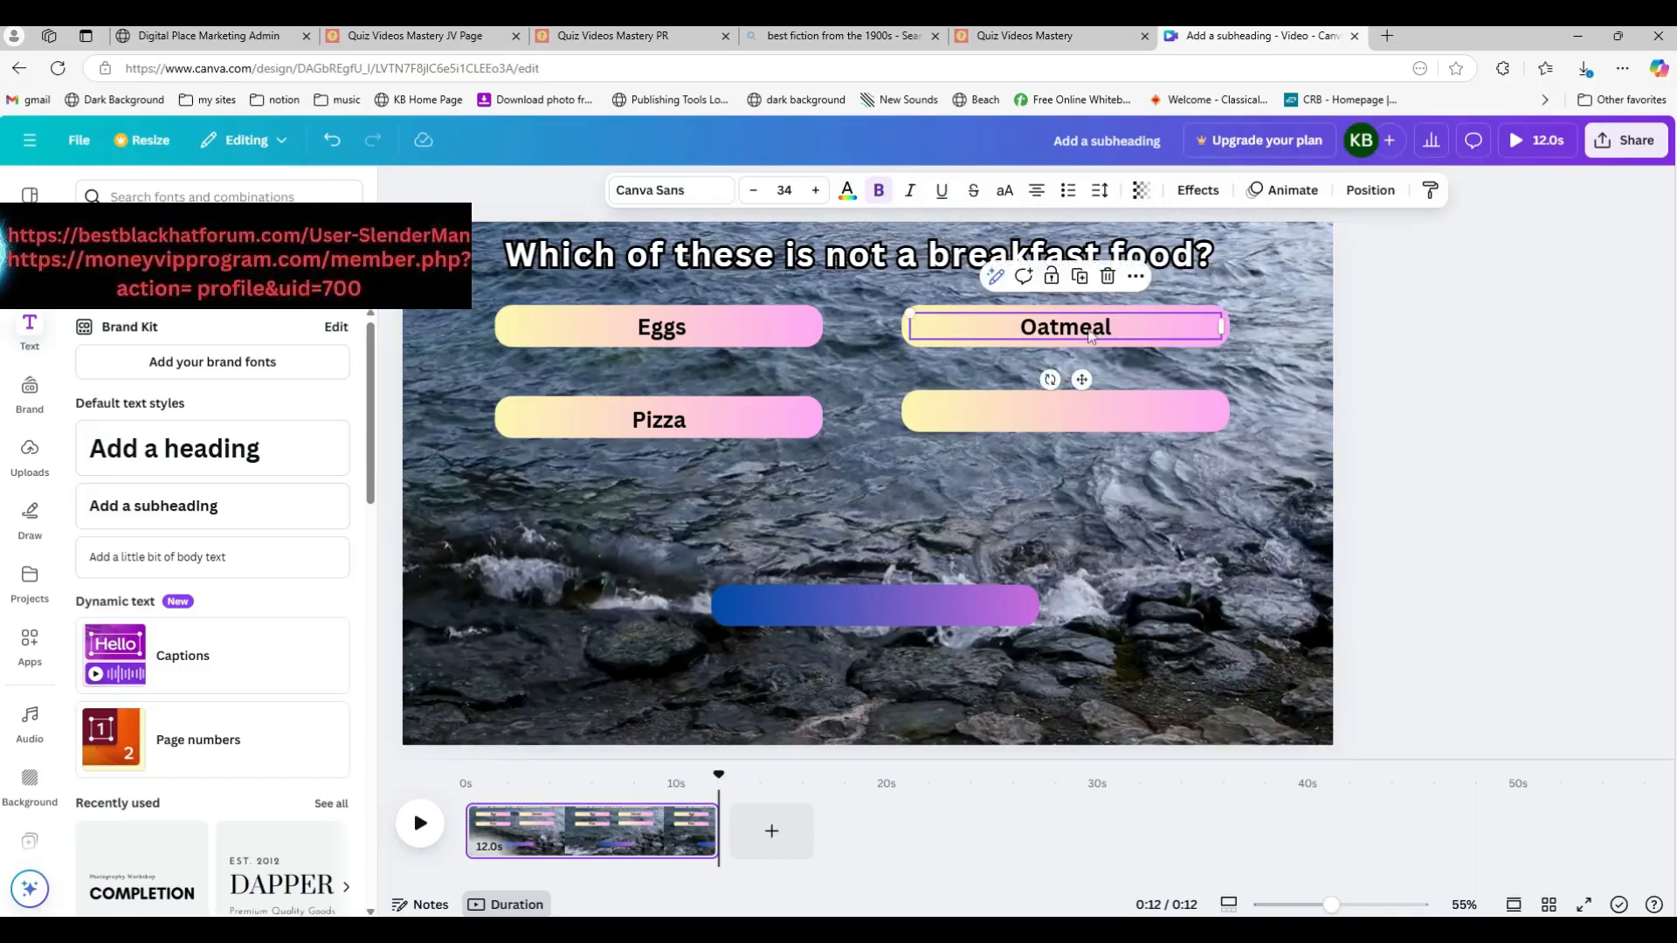
pyautogui.moveTo(1091, 336); pyautogui.dragTo(1071, 410)
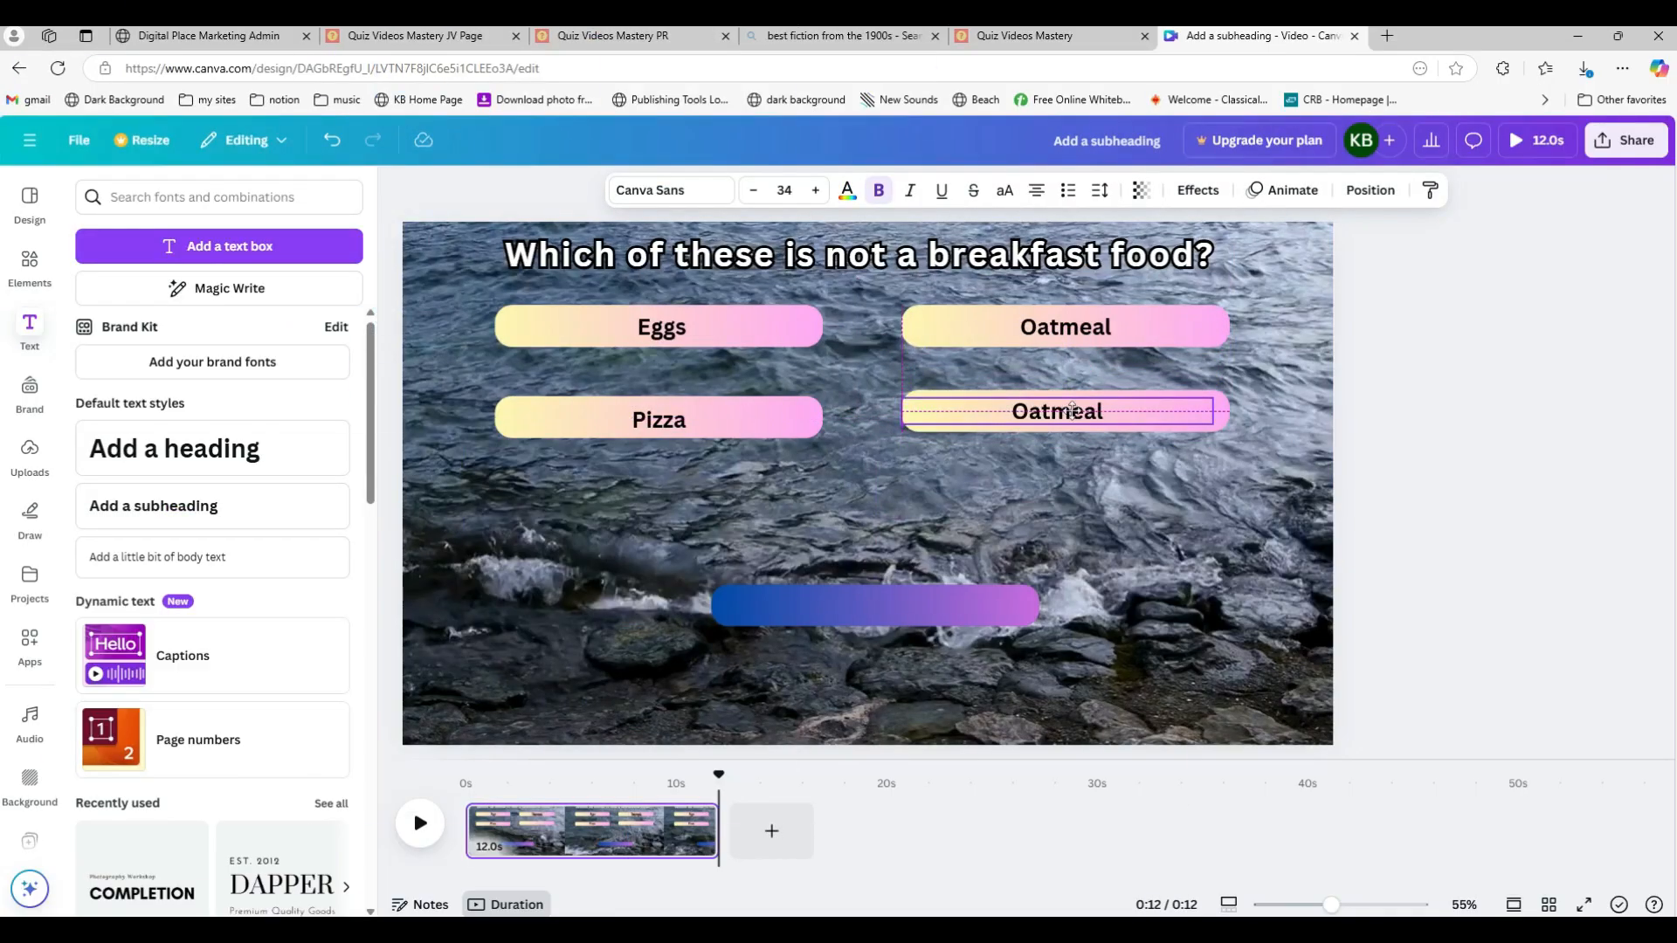
pyautogui.doubleClick(1076, 410)
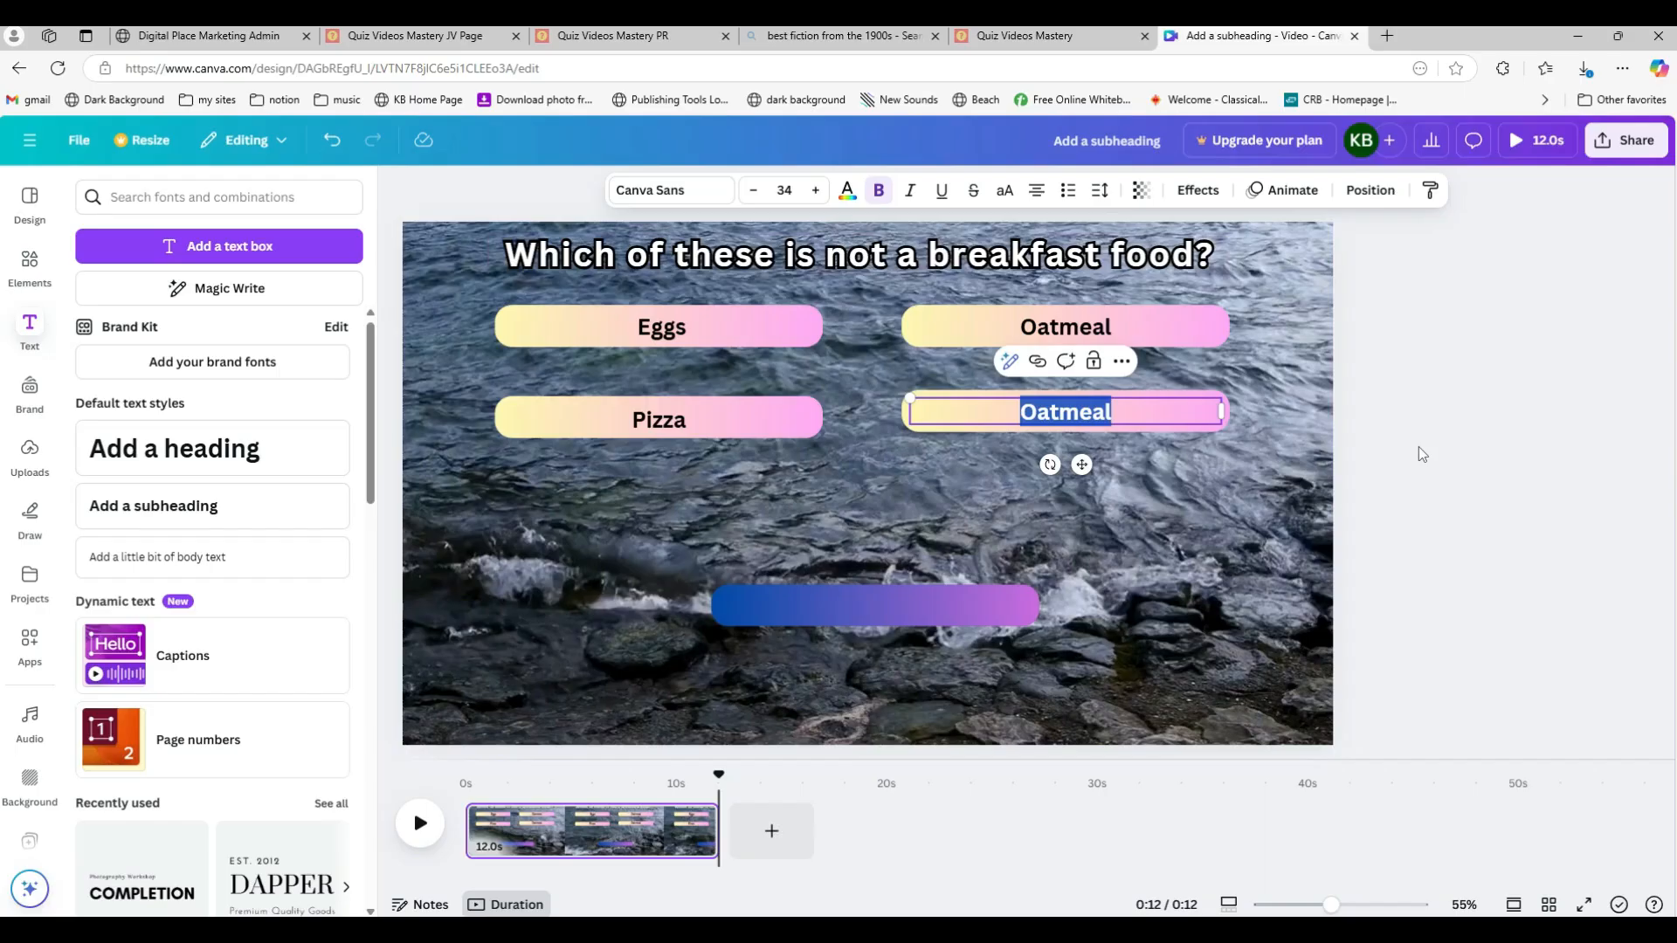
pyautogui.write('Panc')
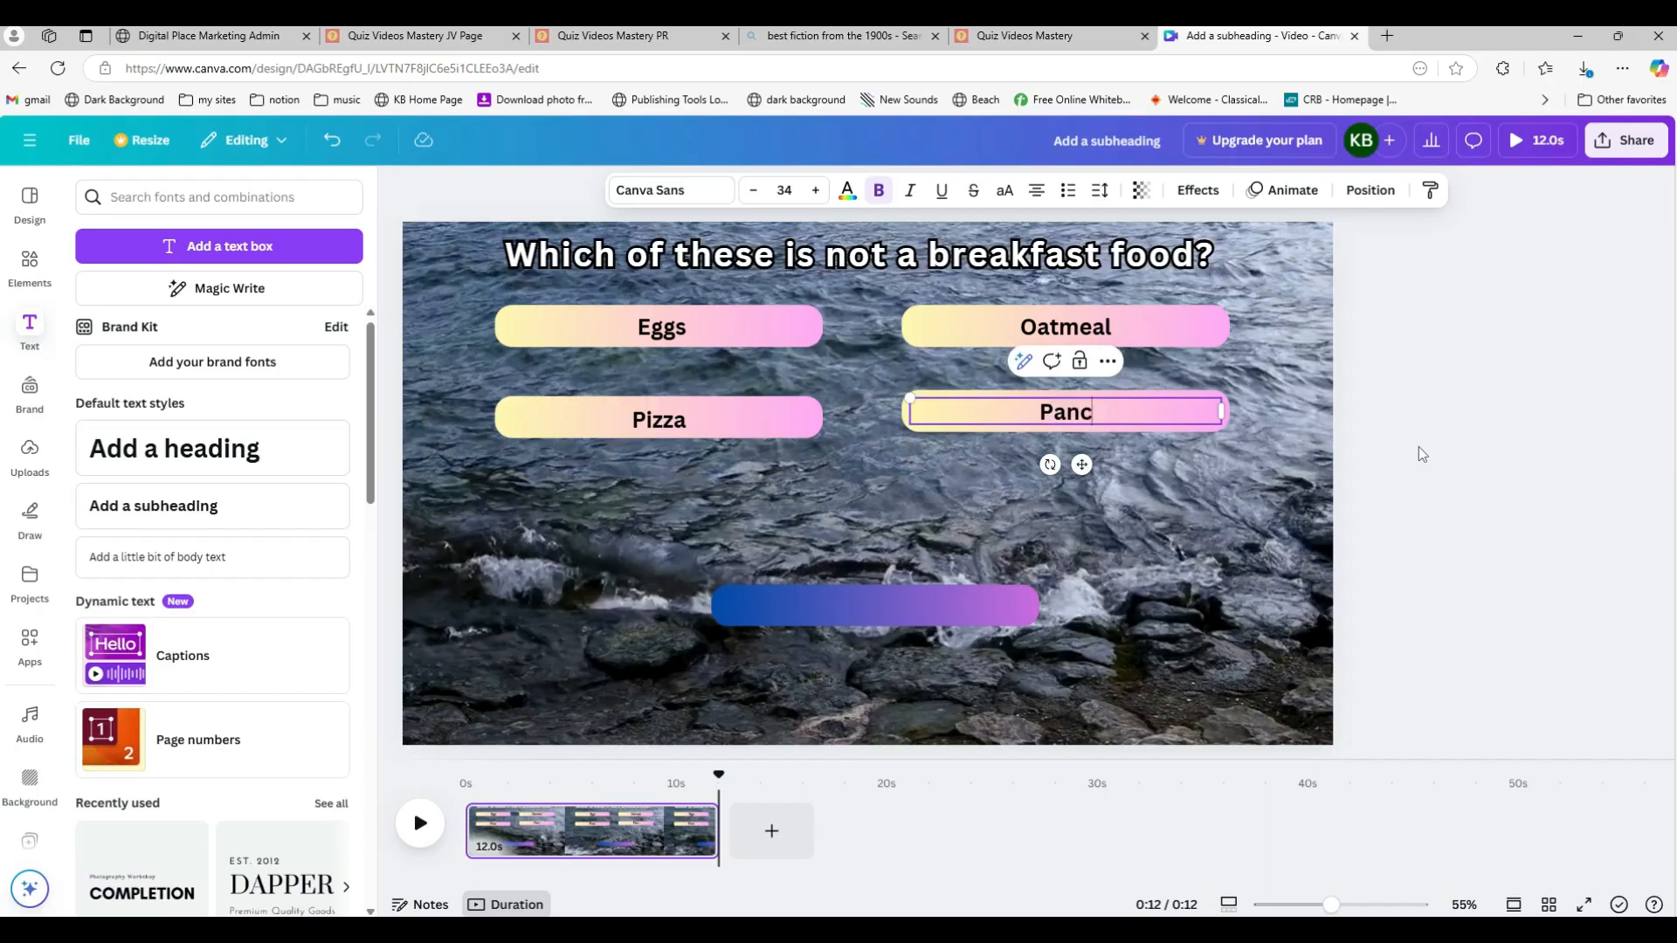
pyautogui.write('akes')
# Step: Duplicate the Pizza label onto the bottom blue-purple bar and set its text color to white
pyautogui.click(644, 425)
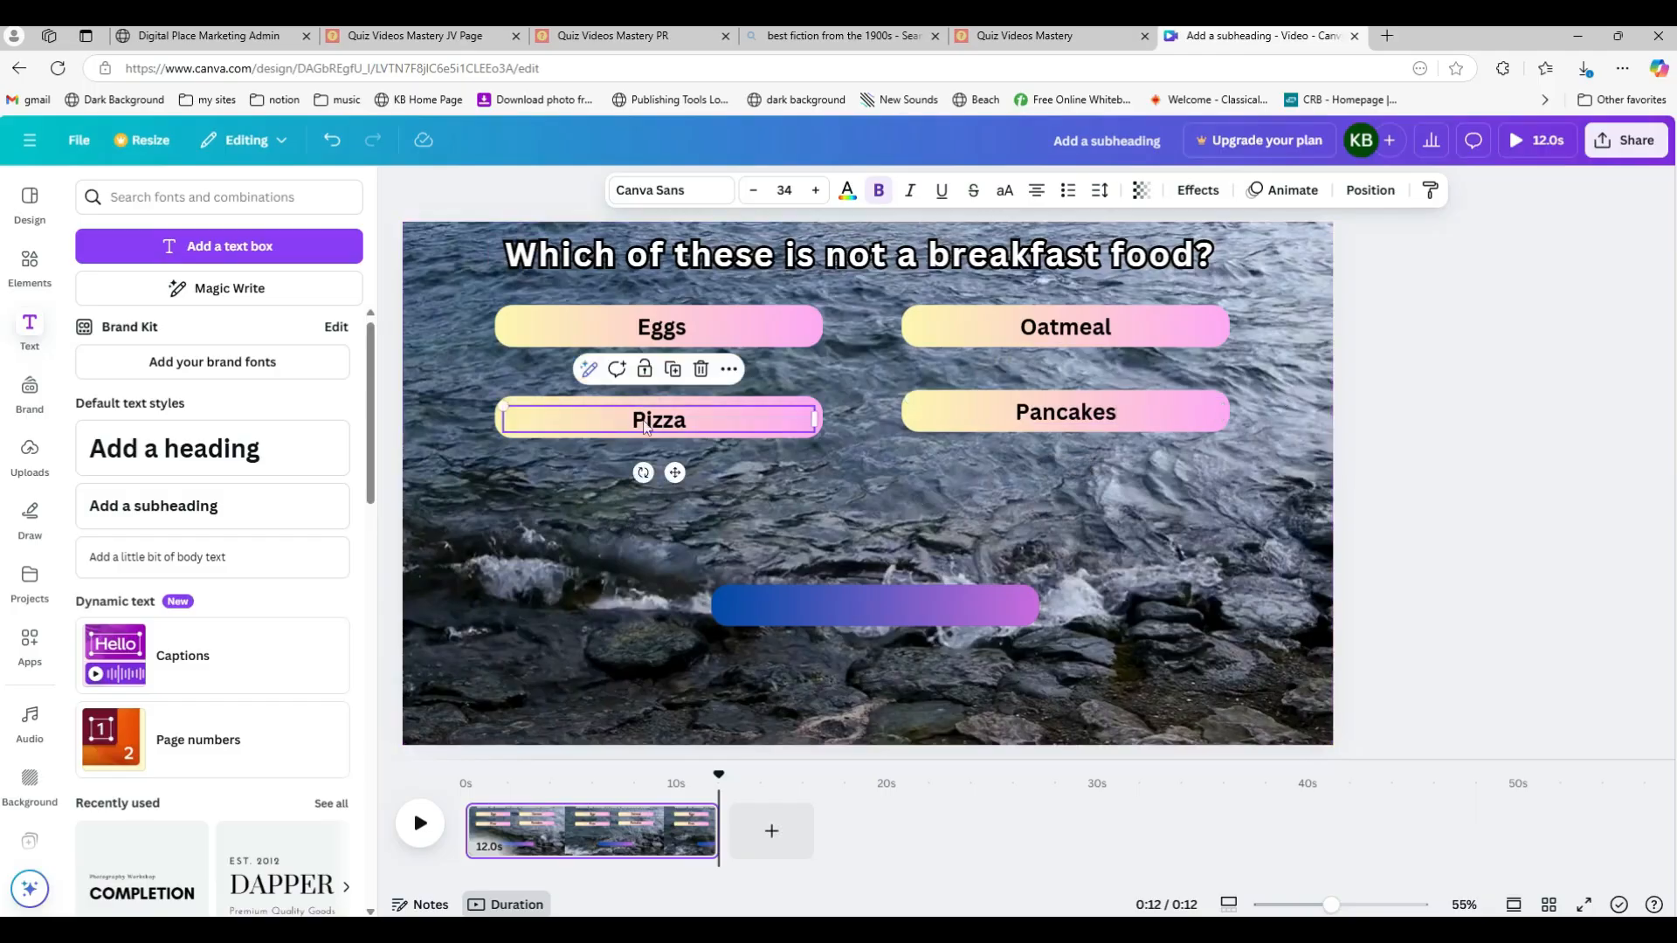
pyautogui.moveTo(647, 425); pyautogui.dragTo(892, 621)
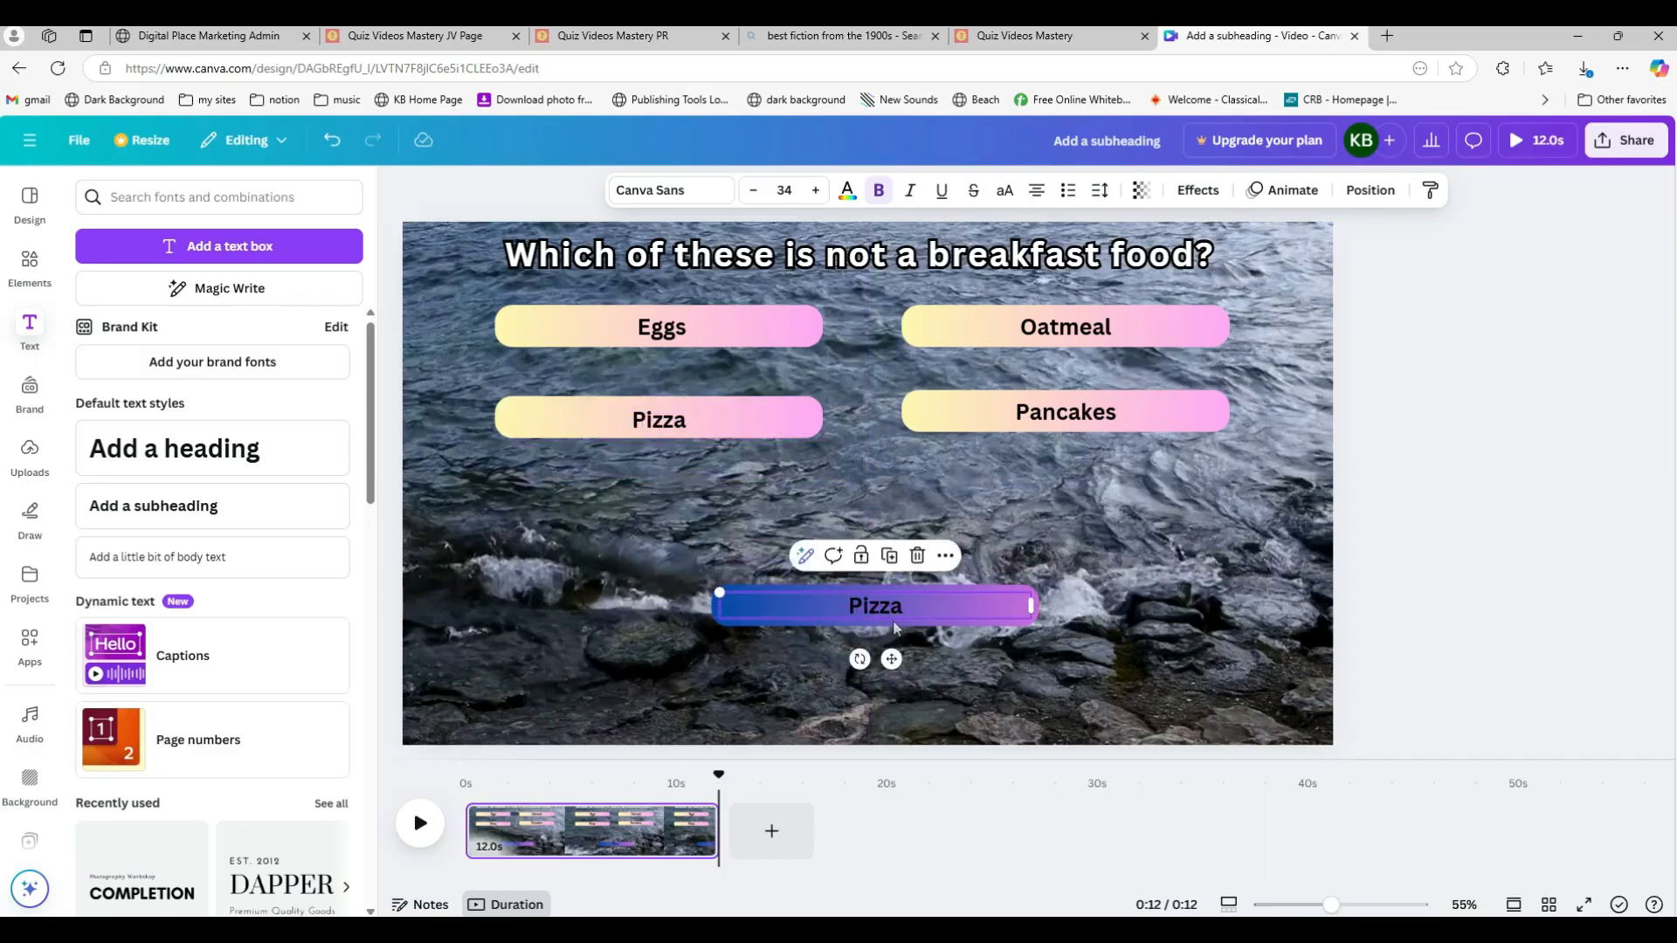
pyautogui.doubleClick(890, 615)
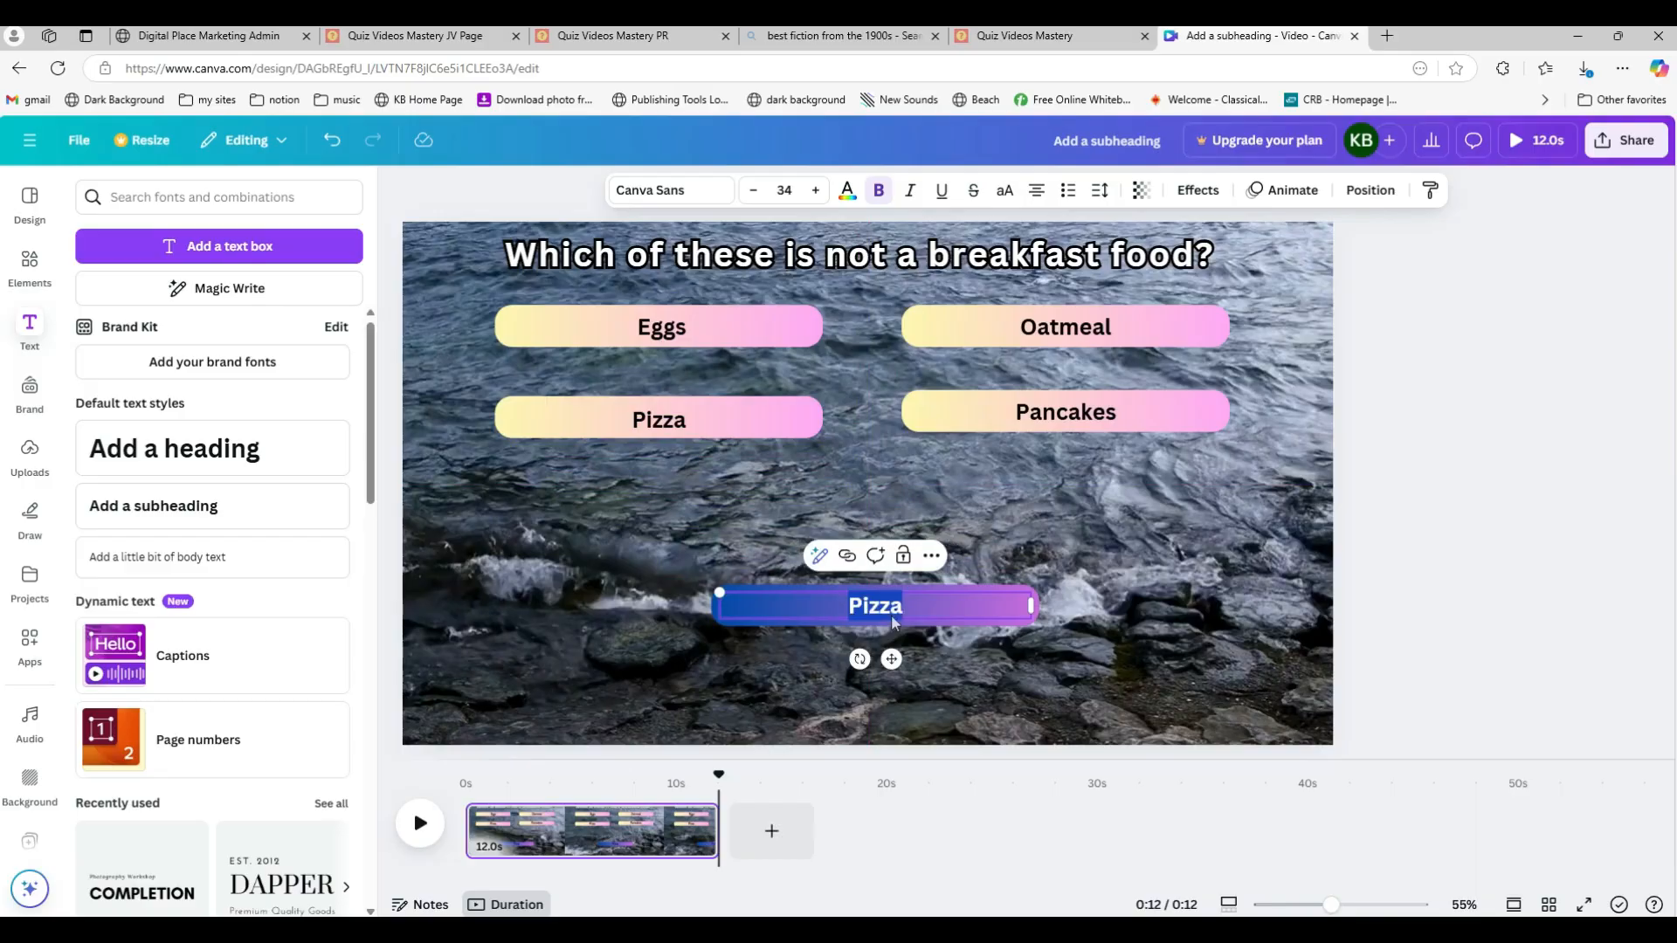
pyautogui.click(847, 191)
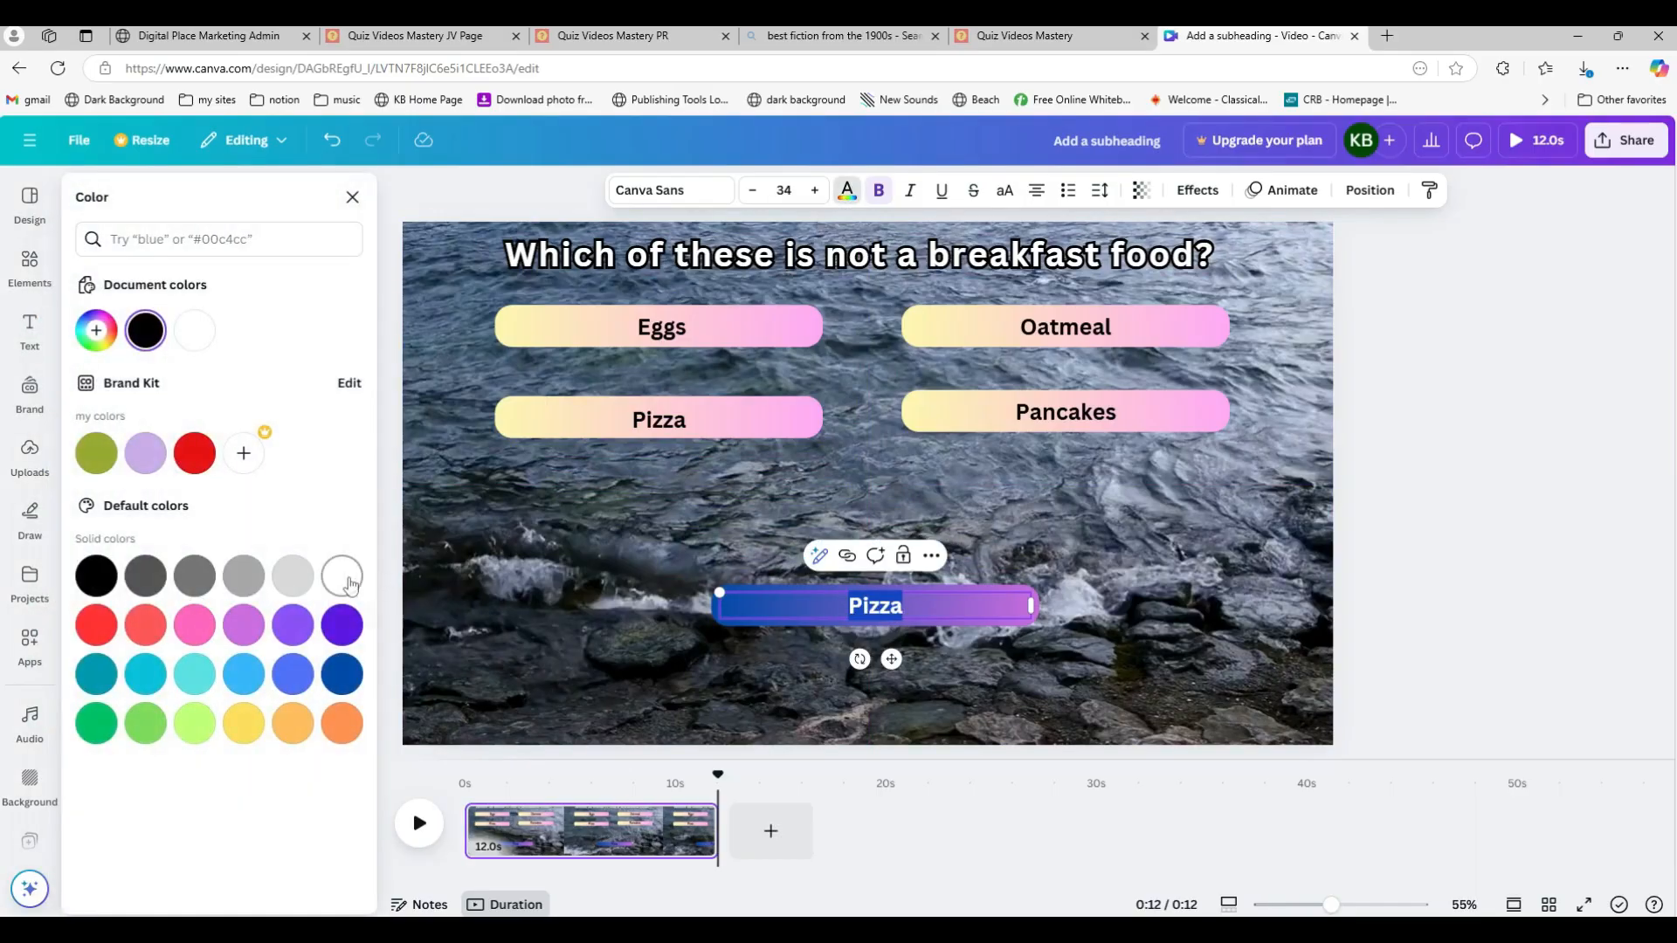
pyautogui.click(348, 583)
pyautogui.click(1401, 568)
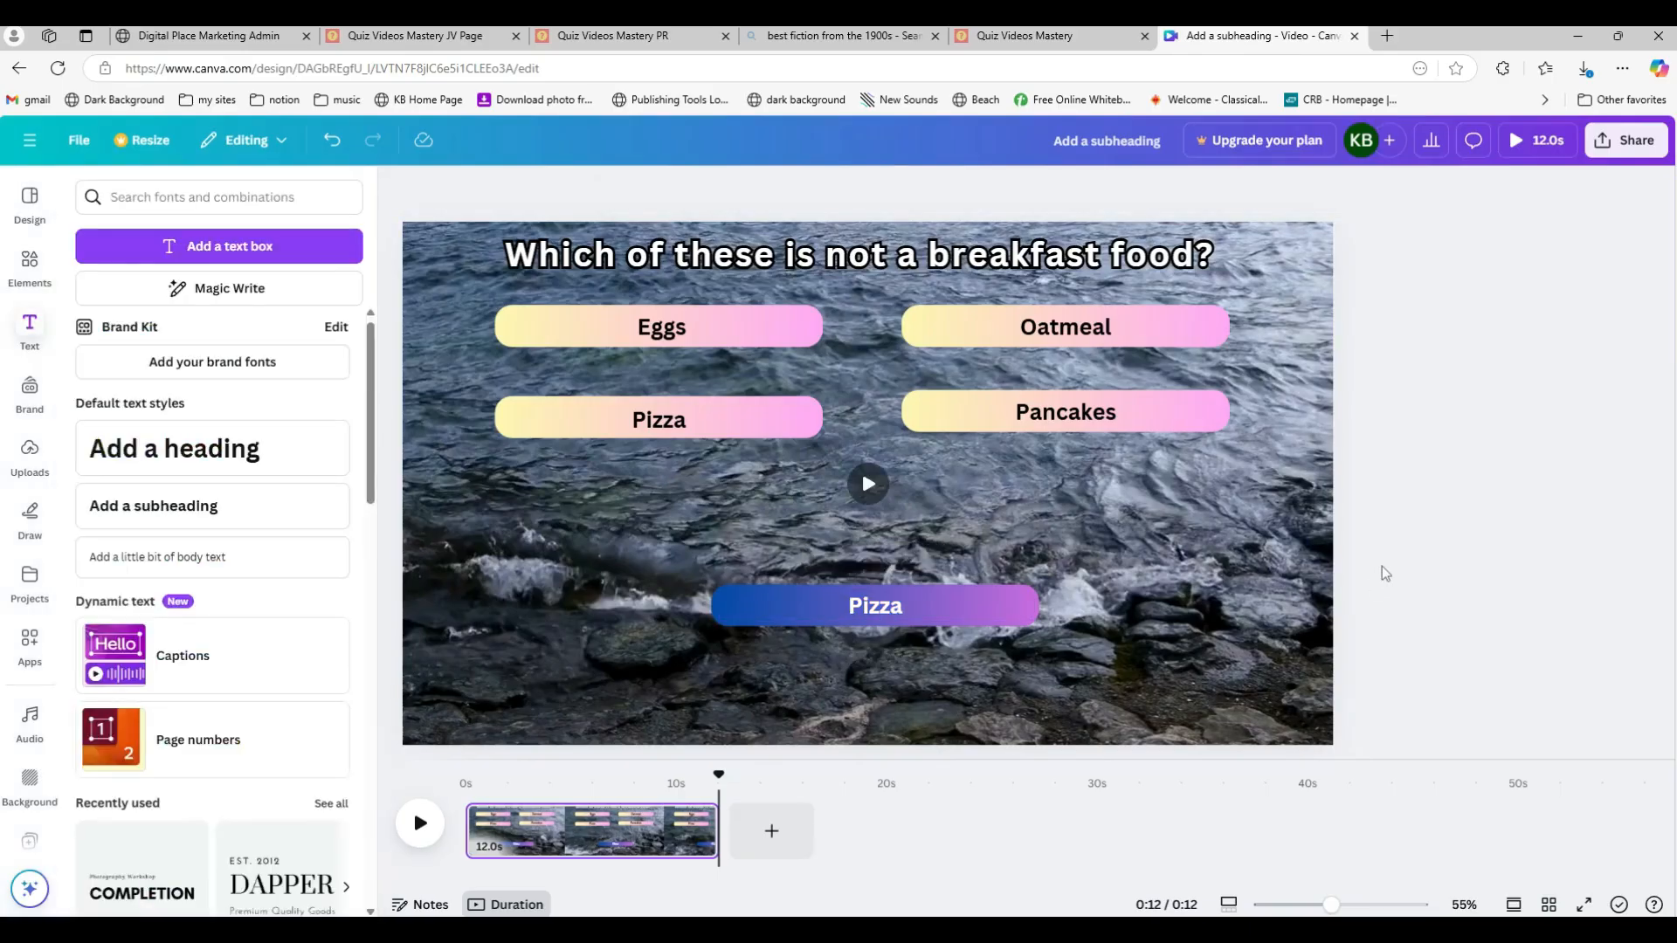
# Step: Increase the bottom Pizza label's font size to 37
pyautogui.click(875, 609)
pyautogui.doubleClick(875, 609)
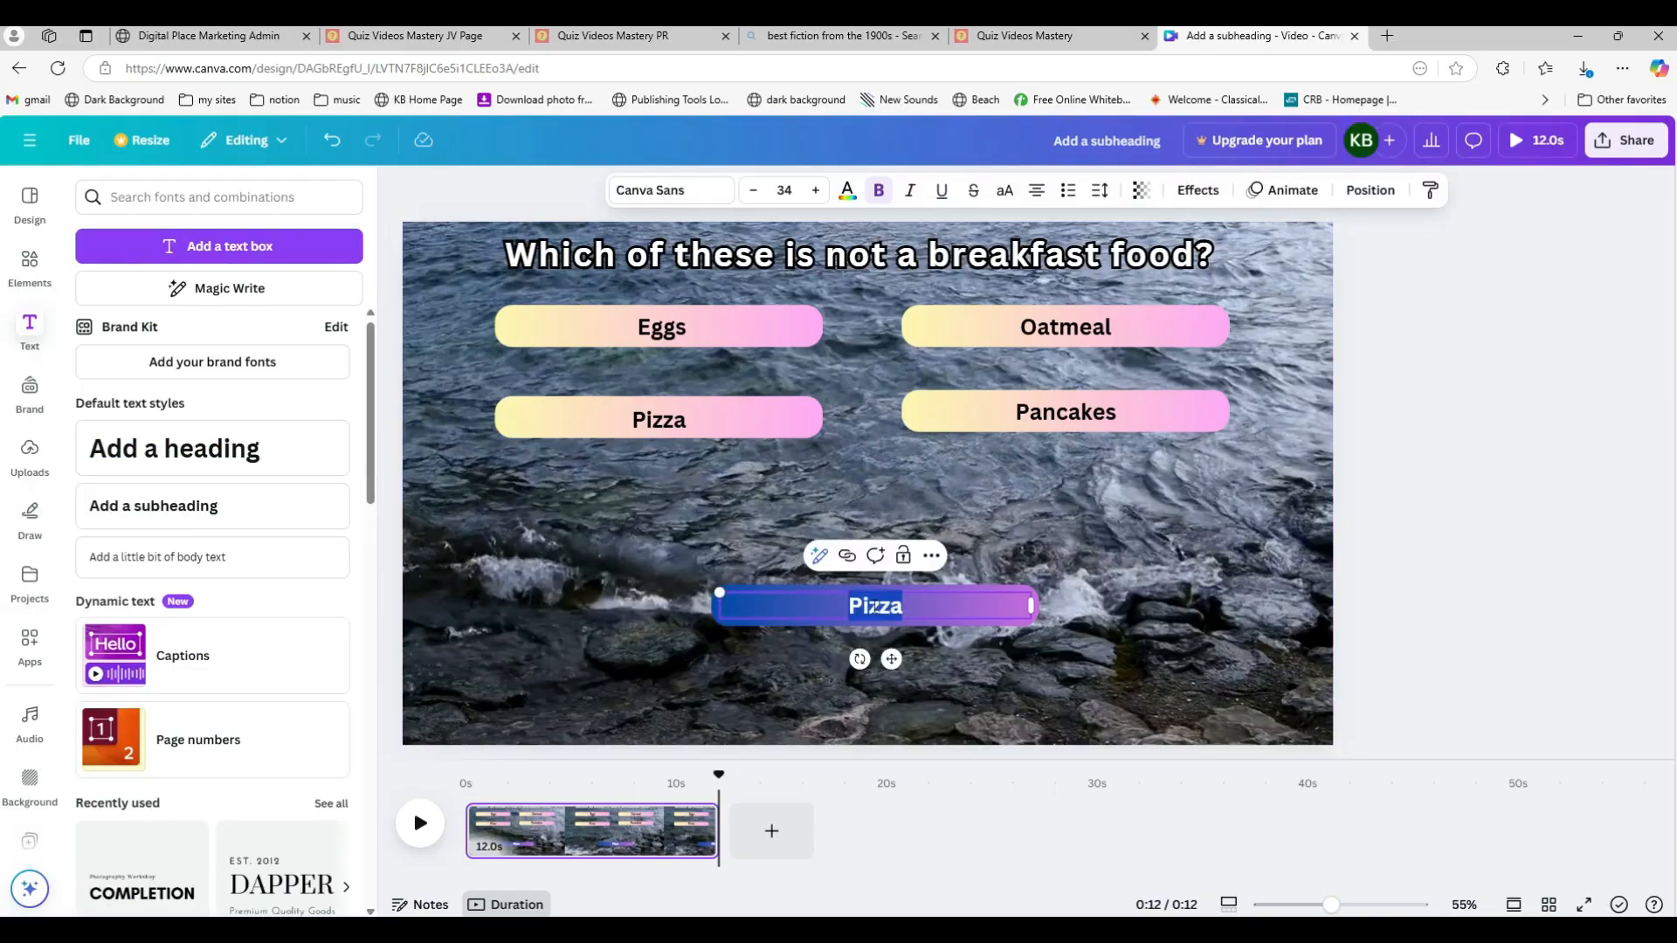
pyautogui.click(814, 190)
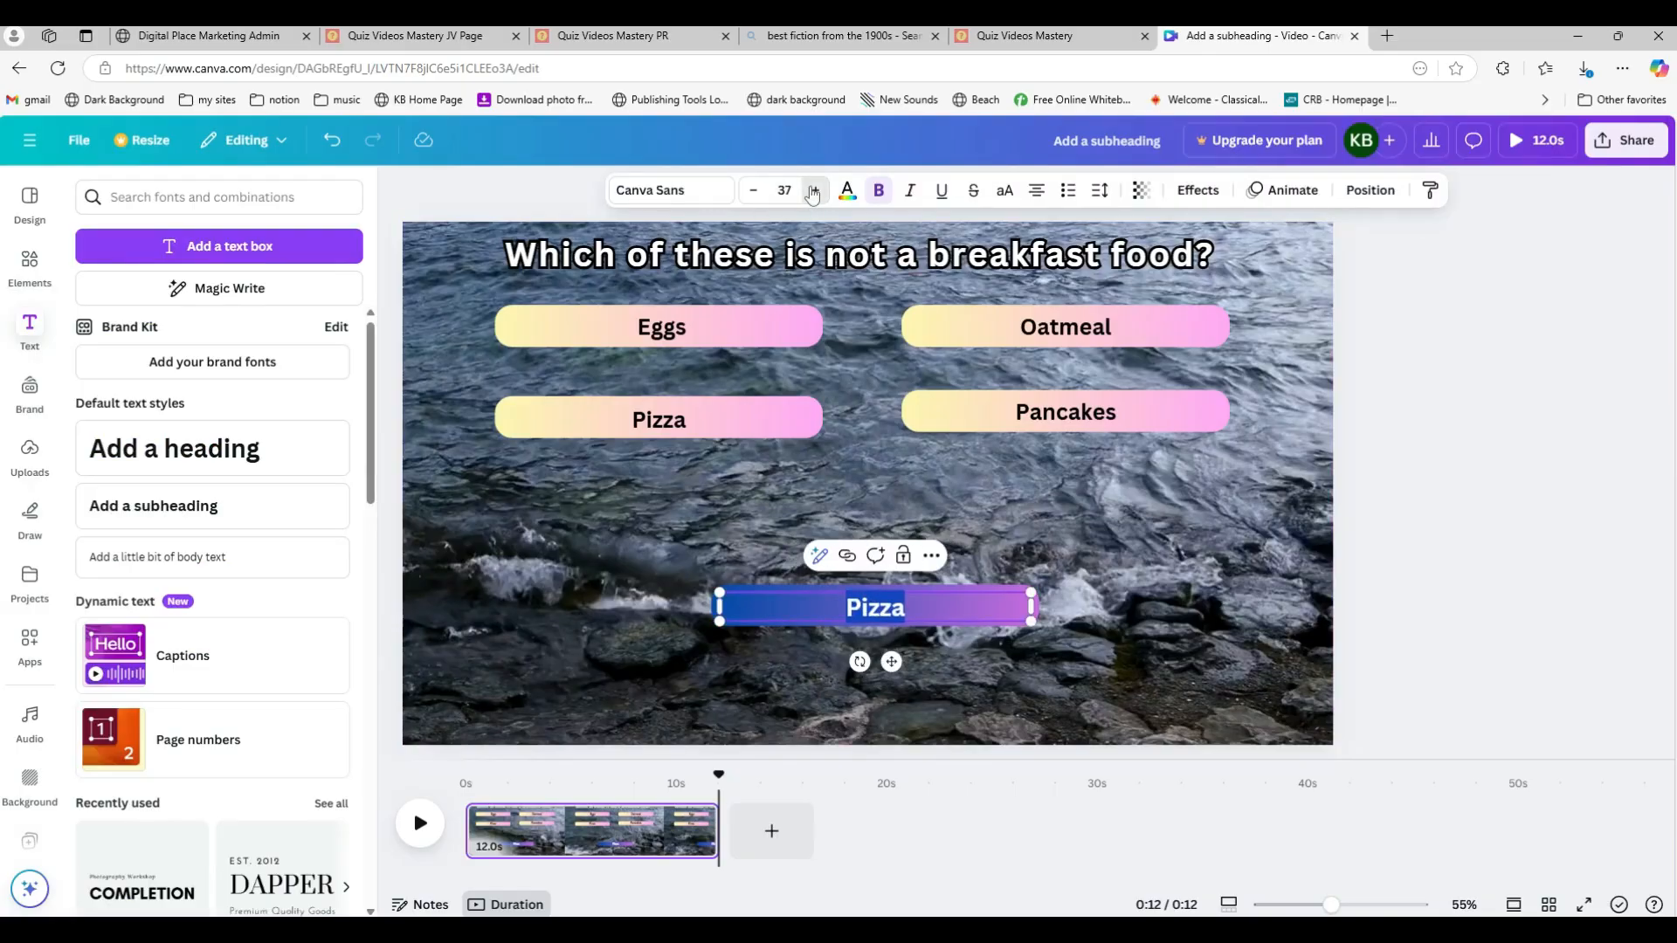
pyautogui.click(1451, 526)
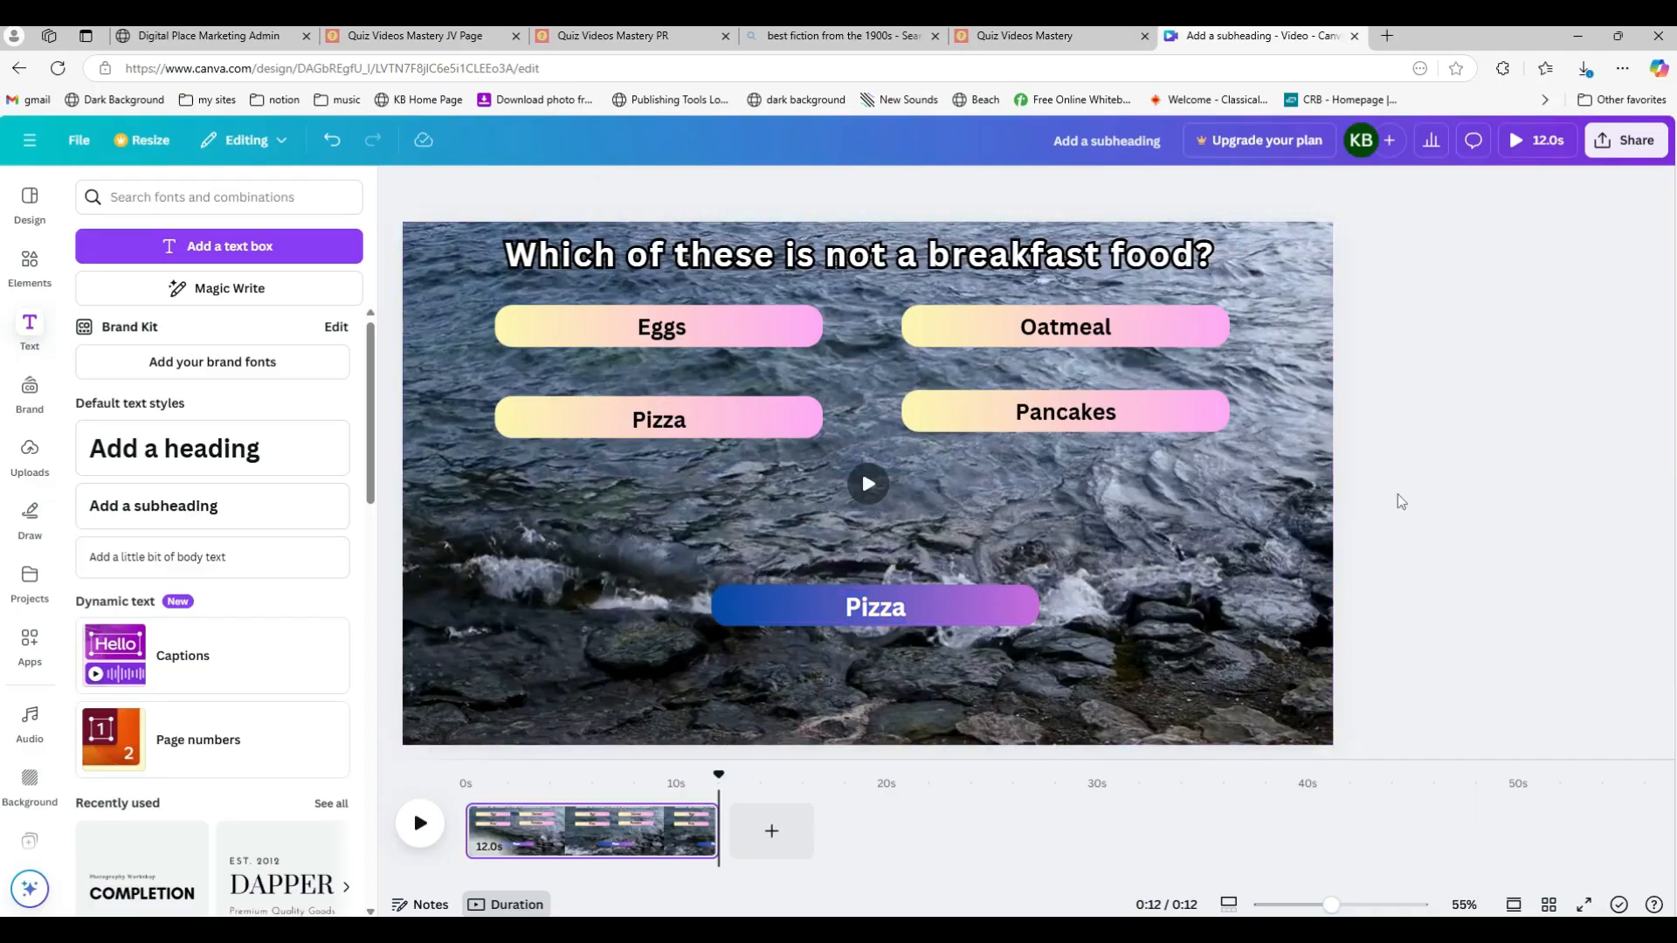
# Step: Select all four answer bars with their labels and nudge them down slightly
pyautogui.moveTo(1268, 458); pyautogui.dragTo(449, 290)
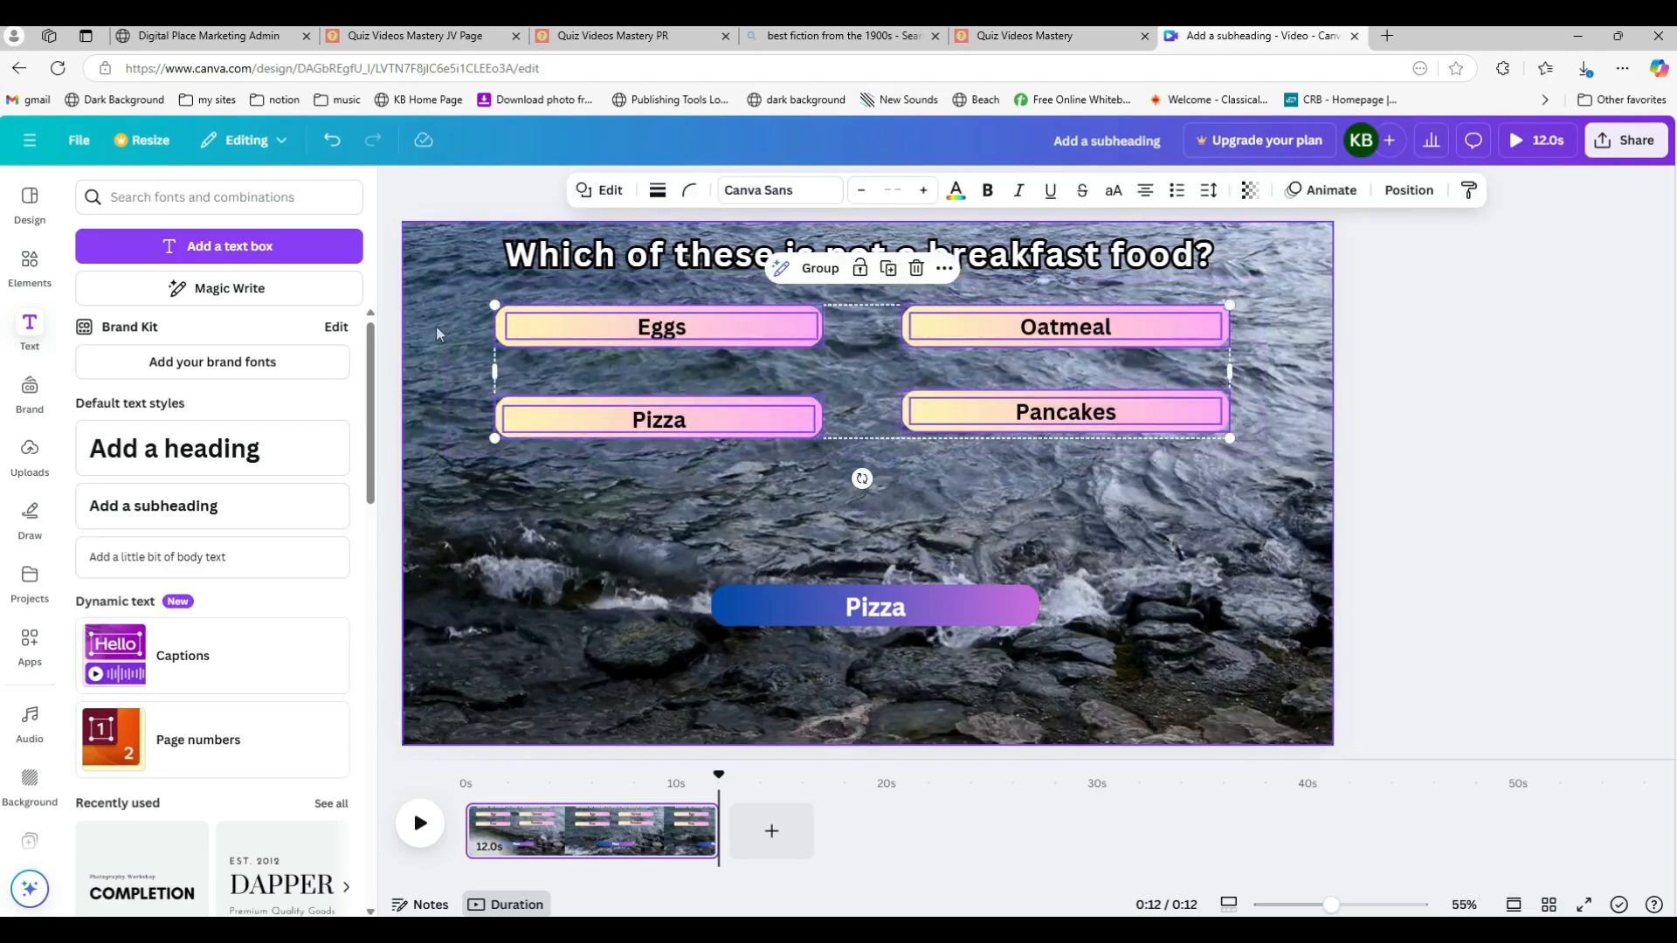
pyautogui.press('Down')
pyautogui.press('Down')
pyautogui.press('Down')
pyautogui.press('Down')
pyautogui.press('Down')
pyautogui.press('Down')
pyautogui.press('Down')
pyautogui.press('Down')
pyautogui.press('Down')
pyautogui.press('Down')
pyautogui.press('Down')
pyautogui.press('Down')
pyautogui.press('Down')
pyautogui.press('Down')
pyautogui.press('Down')
pyautogui.press('Down')
pyautogui.press('Down')
pyautogui.press('Down')
pyautogui.press('Down')
pyautogui.press('Down')
pyautogui.press('Down')
pyautogui.press('Down')
pyautogui.press('Down')
pyautogui.press('Down')
pyautogui.press('Down')
pyautogui.press('Down')
pyautogui.press('Down')
pyautogui.press('Down')
pyautogui.press('Down')
pyautogui.press('Down')
pyautogui.press('Down')
pyautogui.press('Down')
pyautogui.press('Down')
pyautogui.press('Down')
pyautogui.press('Down')
pyautogui.press('Down')
pyautogui.press('Down')
pyautogui.press('Down')
pyautogui.press('Down')
pyautogui.press('Down')
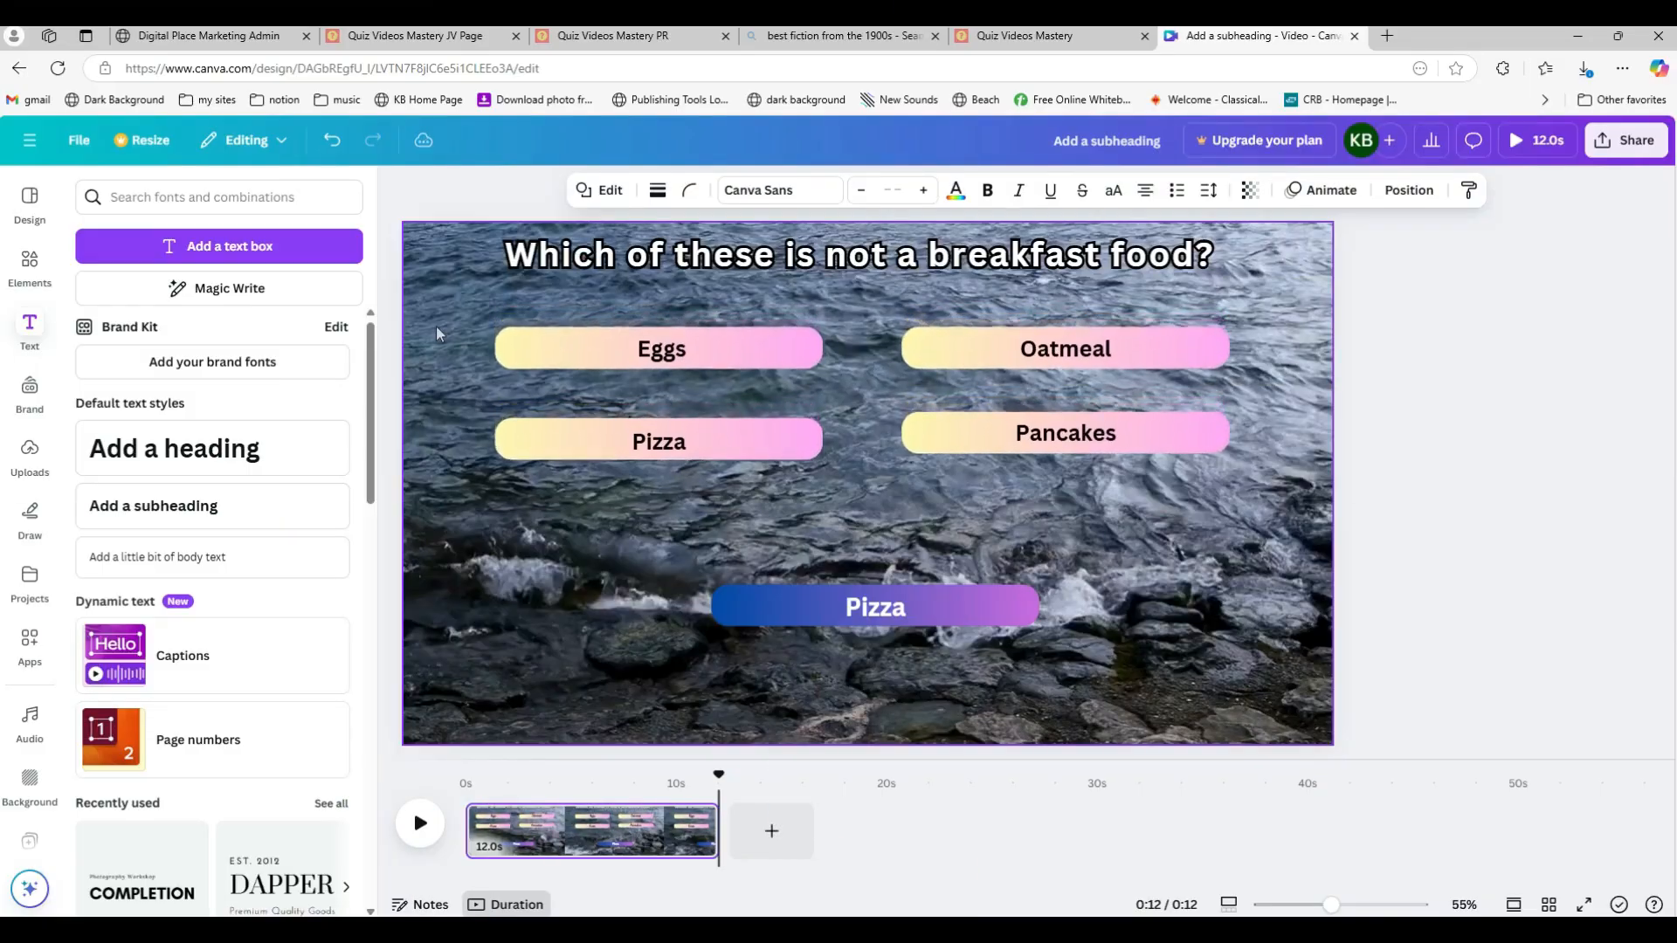
pyautogui.click(1457, 344)
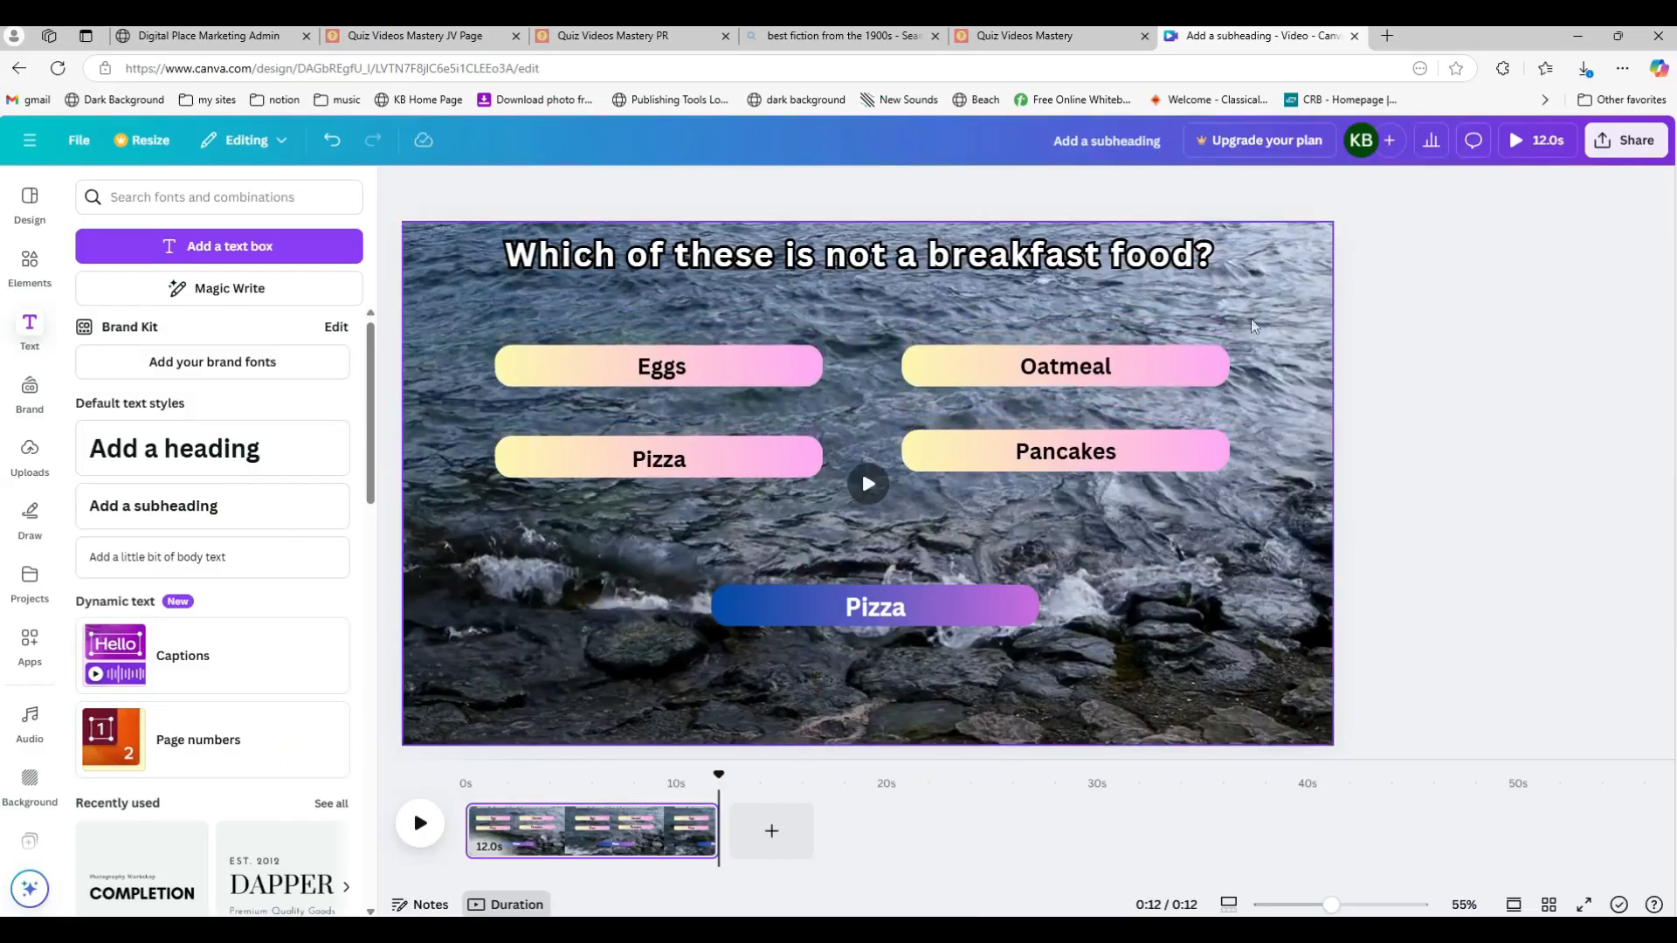